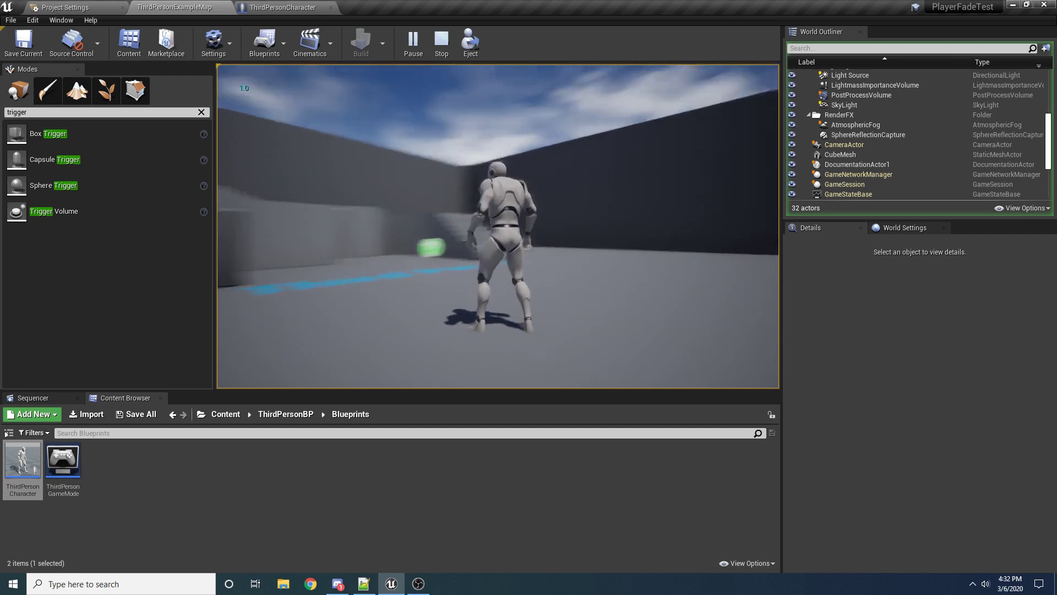
Step: Run the character around the level to test the close-camera fade effect, and end the play session
key(w)
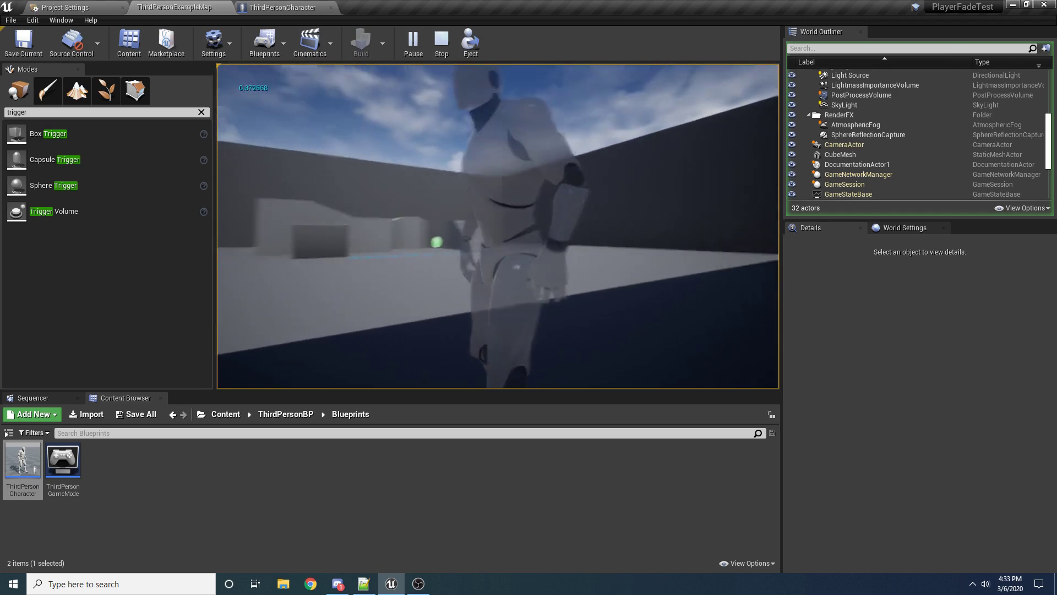
key(w)
key(d)
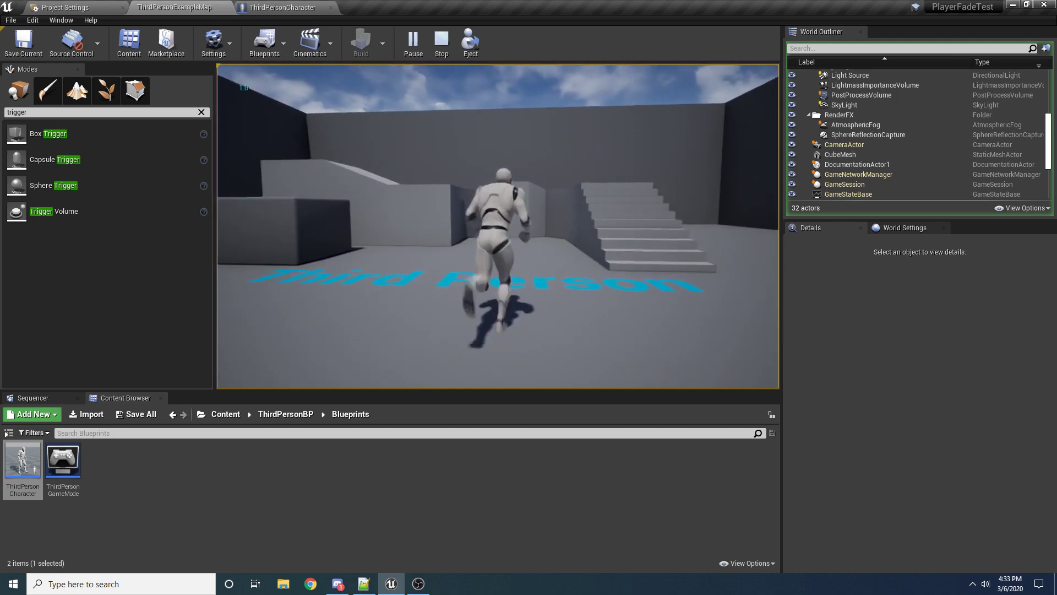
key(Escape)
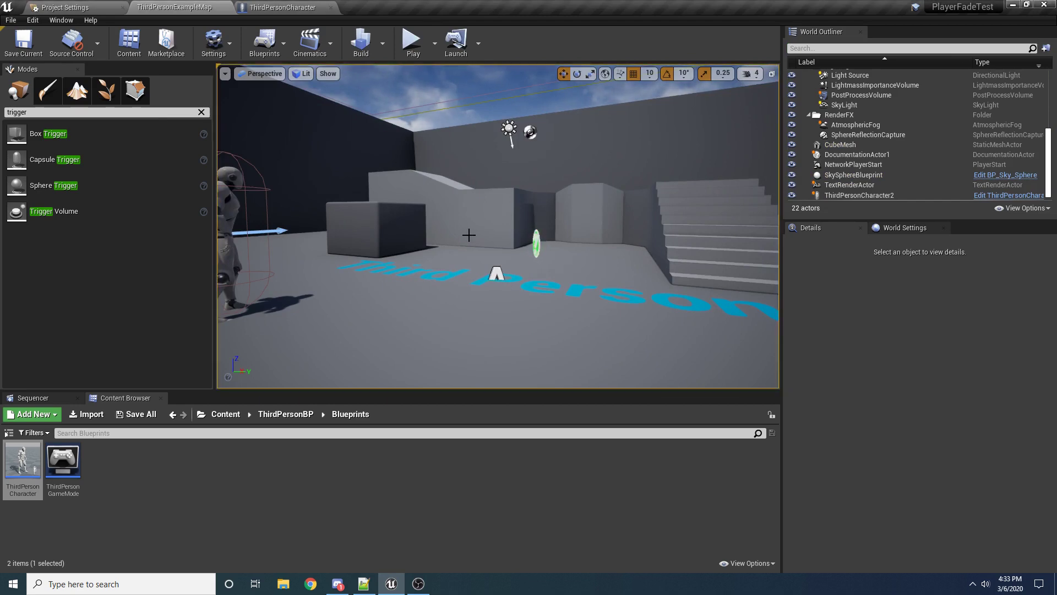
right_drag(469, 234, 468, 235)
Step: Switch to the Epic Games Launcher, launch Unreal Engine 4.24.2 and start a new project in the Games category
click(12, 585)
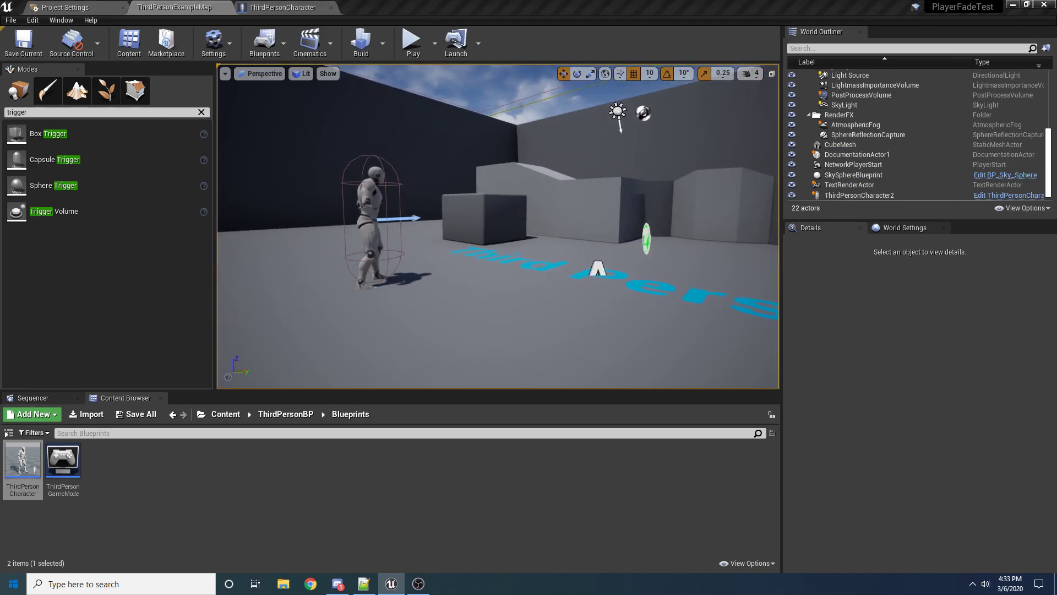
text(epic)
key(Return)
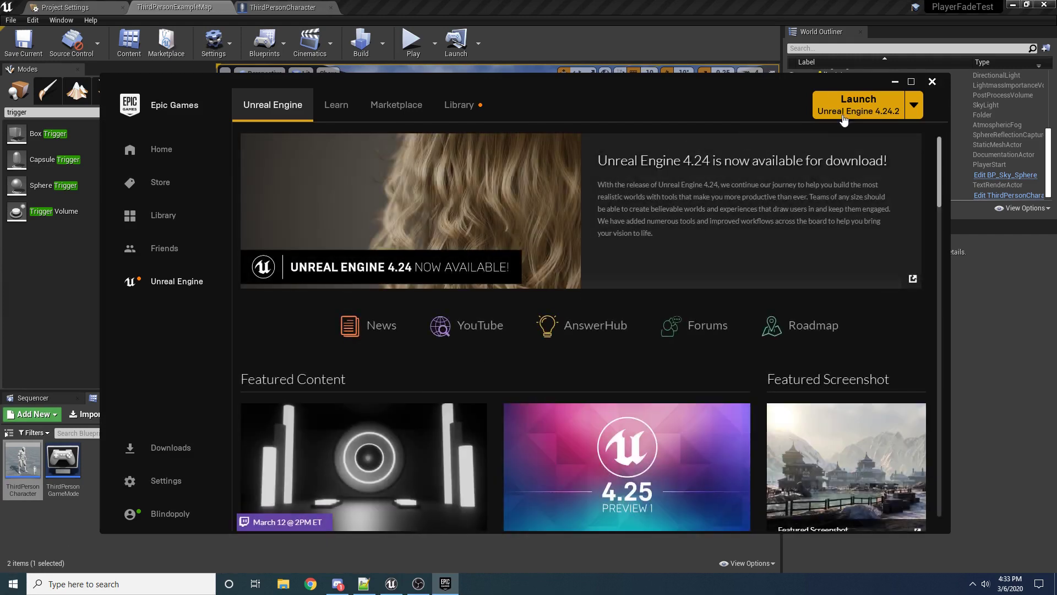
click(862, 113)
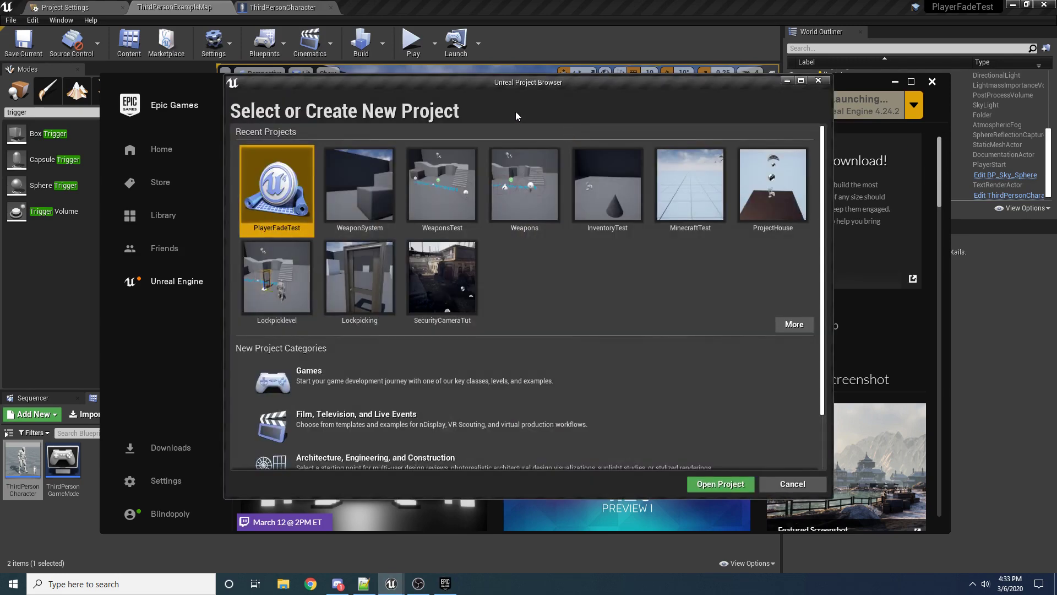
click(358, 381)
click(638, 484)
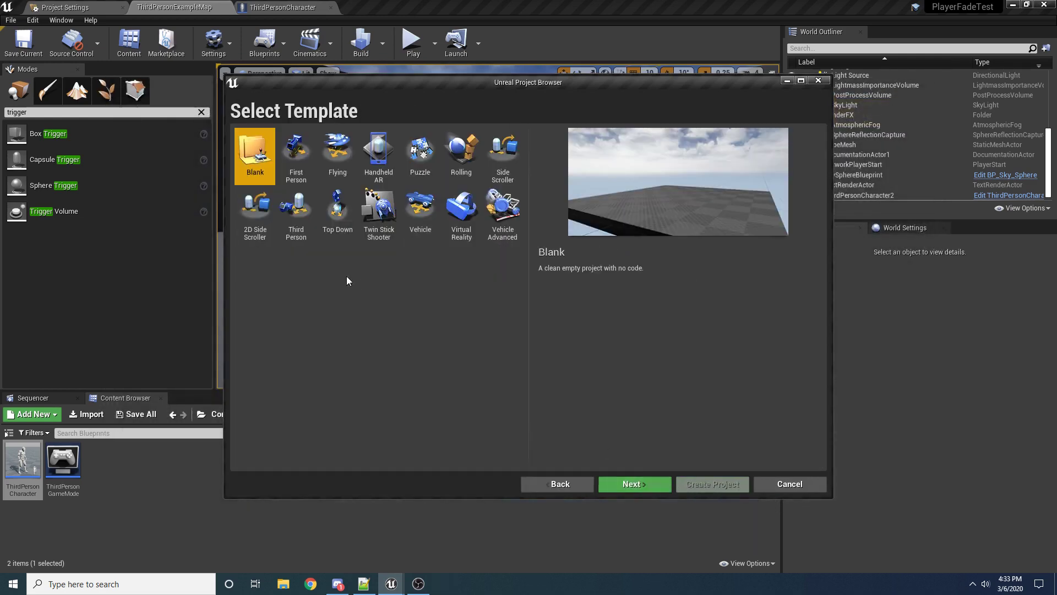
Step: Create a Third Person Blueprint project without starter content, named PlayerFade
click(296, 212)
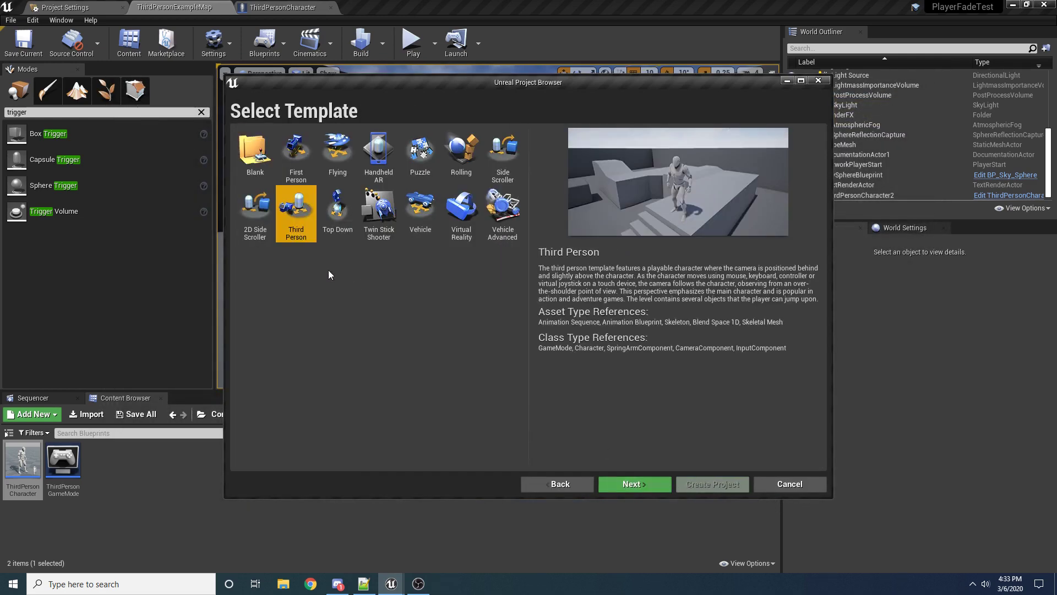
click(654, 486)
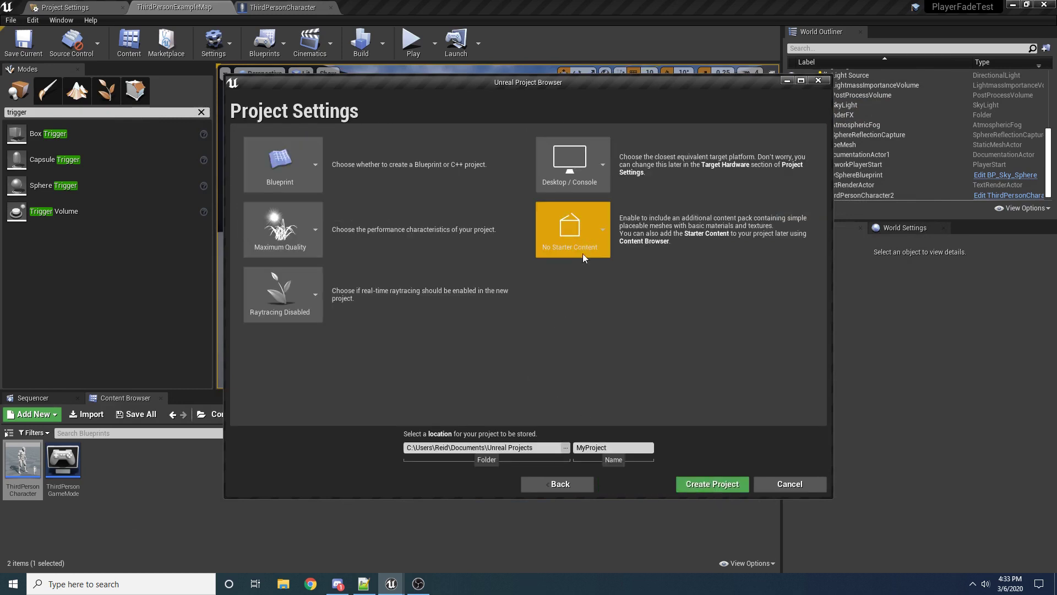
click(611, 447)
key(BackSpace)
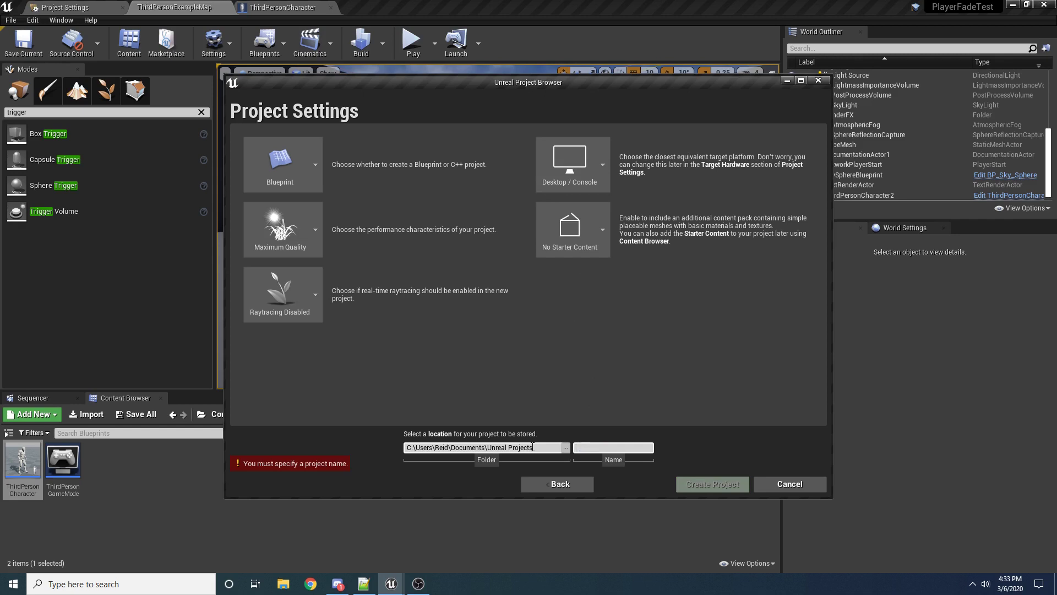
text(PlayerFade)
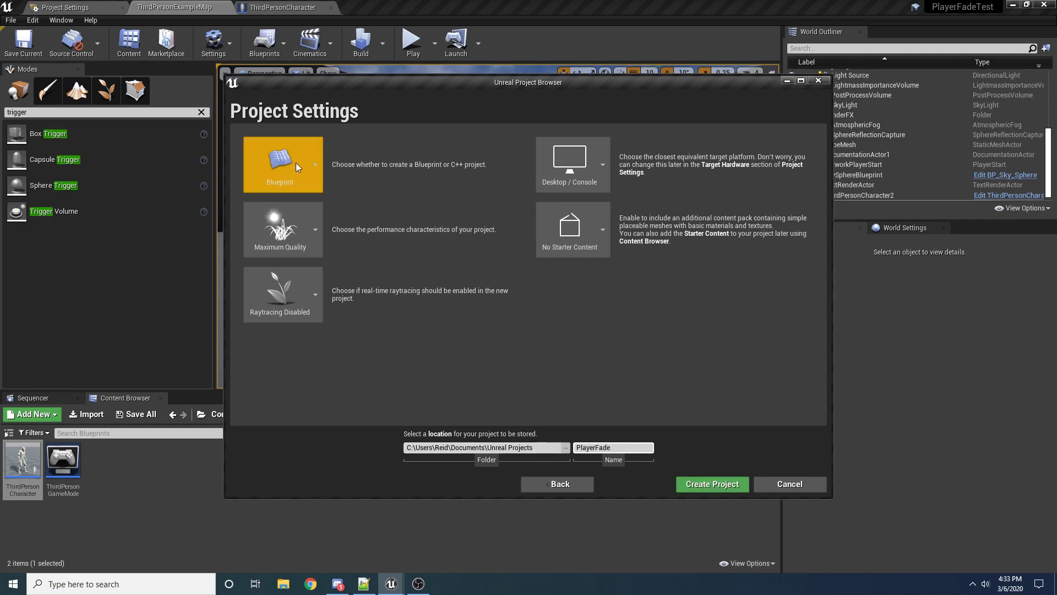
click(705, 484)
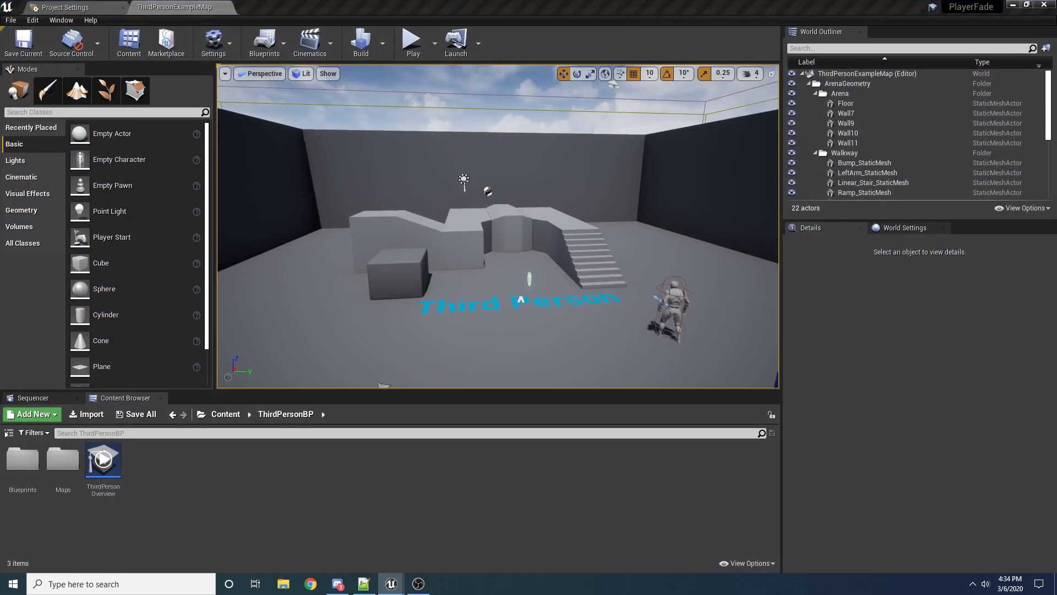
Step: Select the third-person character in the level and inspect it up close and from several angles
right_drag(466, 213, 683, 228)
key(w)
click(511, 229)
key(w)
key(s)
key(w)
key(d)
right_drag(503, 238, 419, 222)
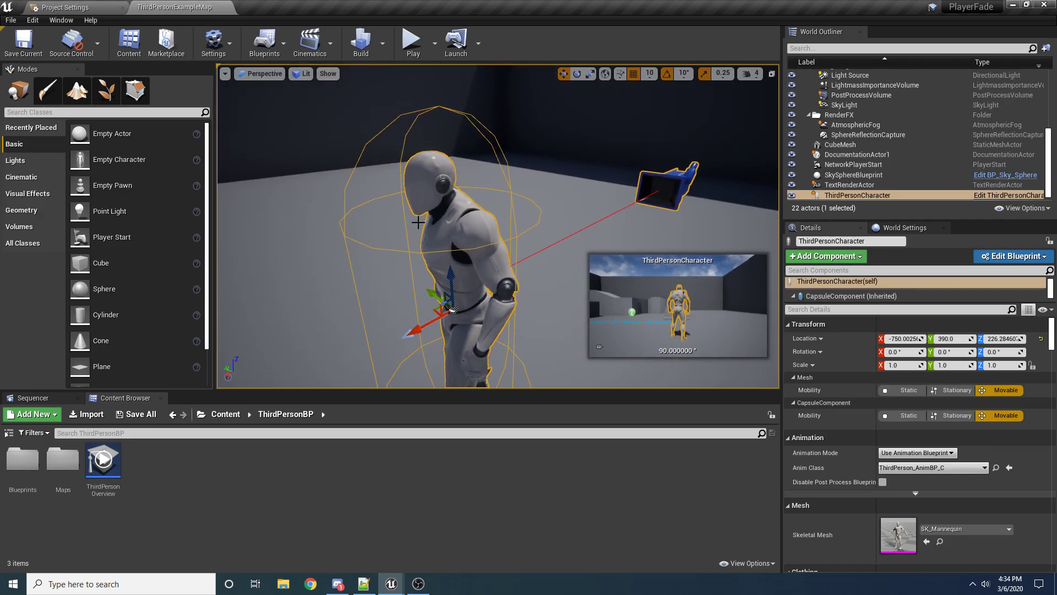
right_drag(309, 175, 292, 175)
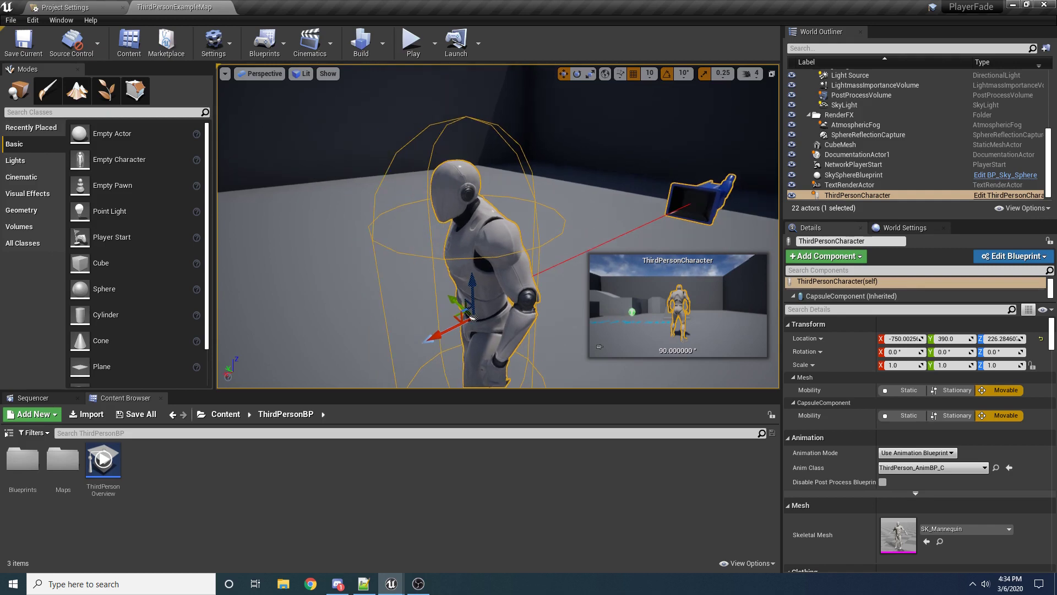
scroll(496, 211, up, 6)
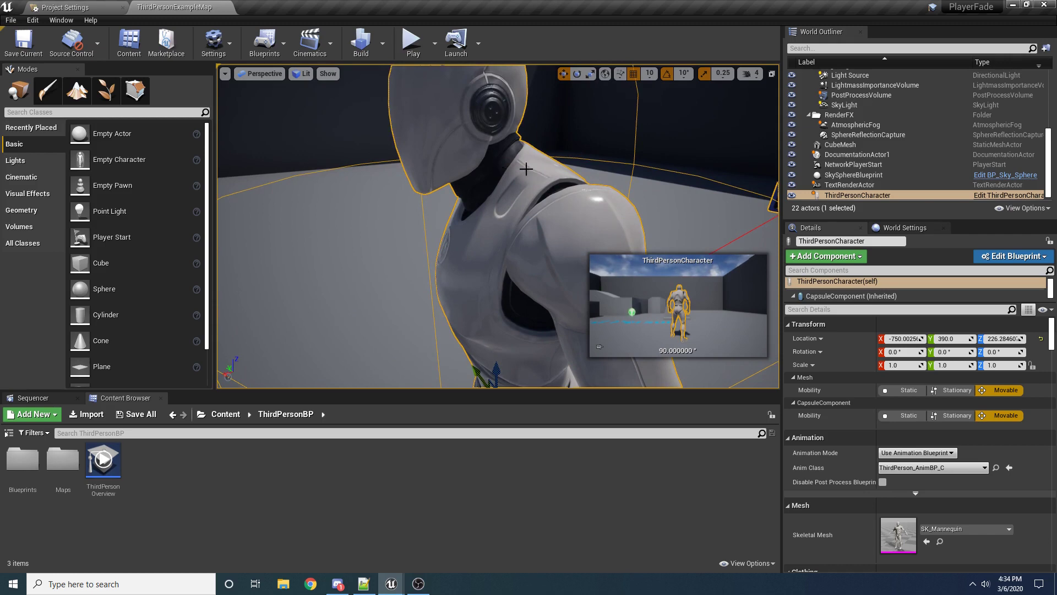
scroll(515, 175, down, 6)
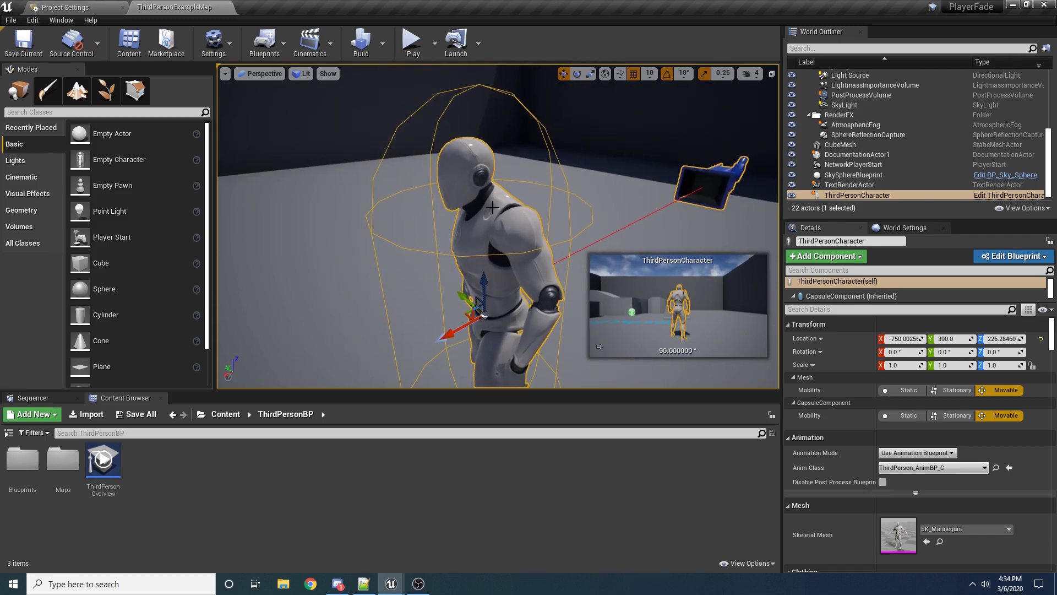
alt+drag(524, 212, 522, 192)
mouse_move(494, 196)
right_down()
mouse_move(589, 202)
mouse_move(496, 198)
right_up()
alt+drag(446, 201, 498, 90)
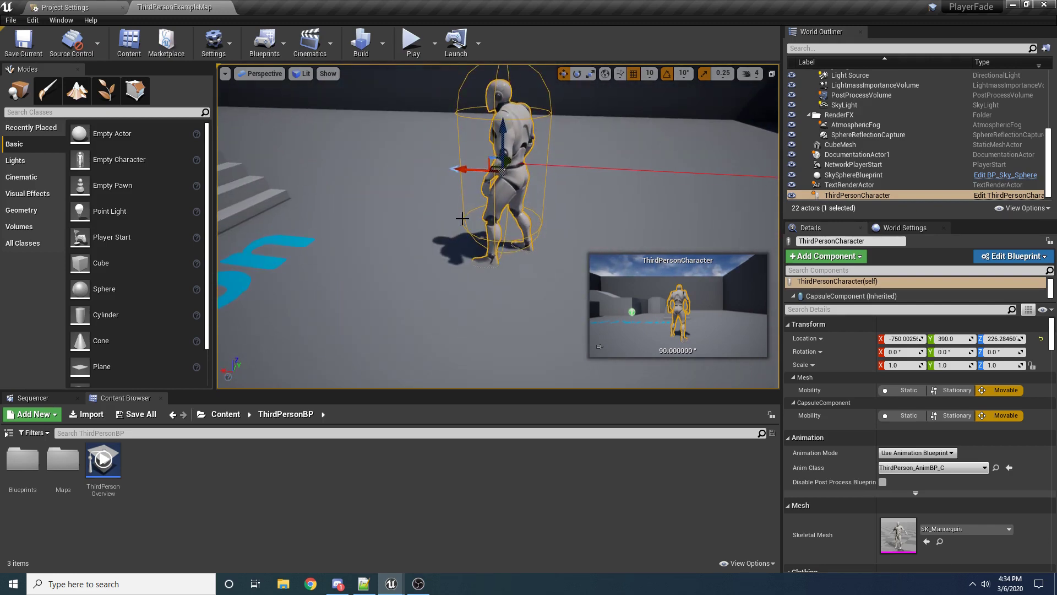
Step: Open the ThirdPersonCharacter blueprint and locate its mesh's M_UE4Man_Body material among the project assets
click(1005, 198)
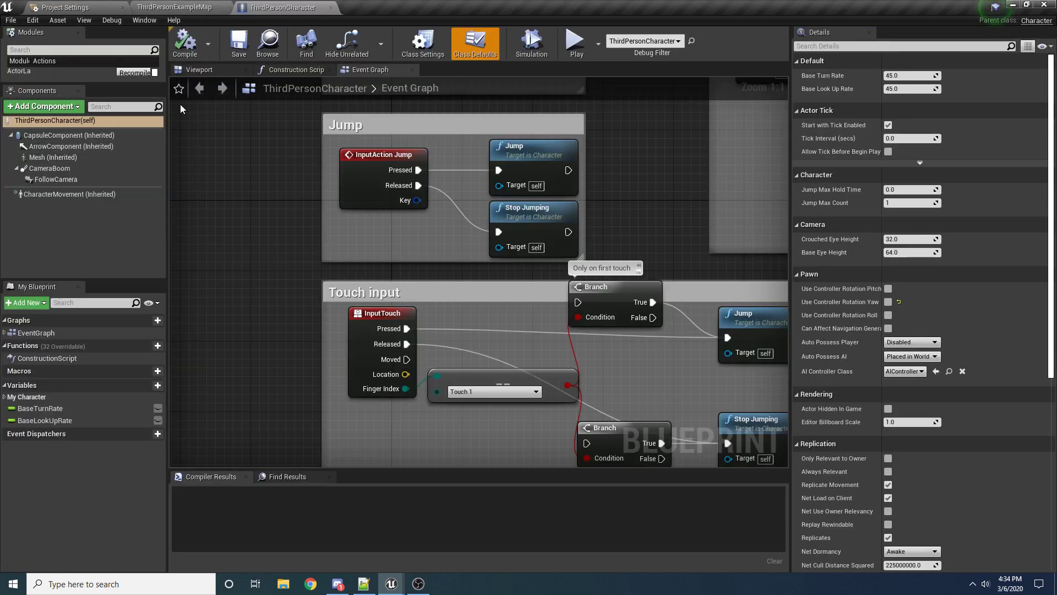
click(199, 70)
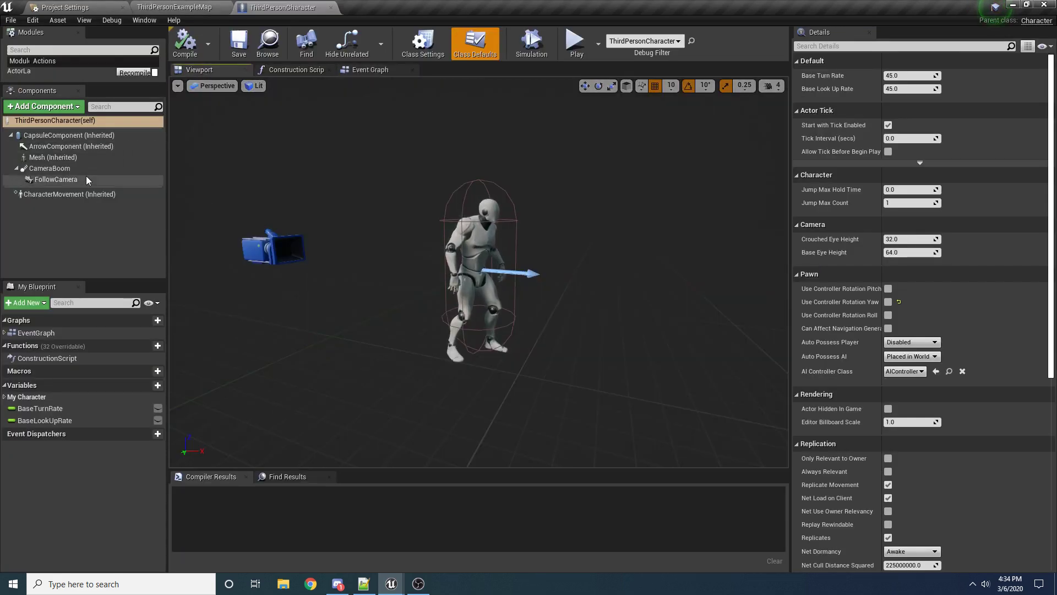
click(52, 156)
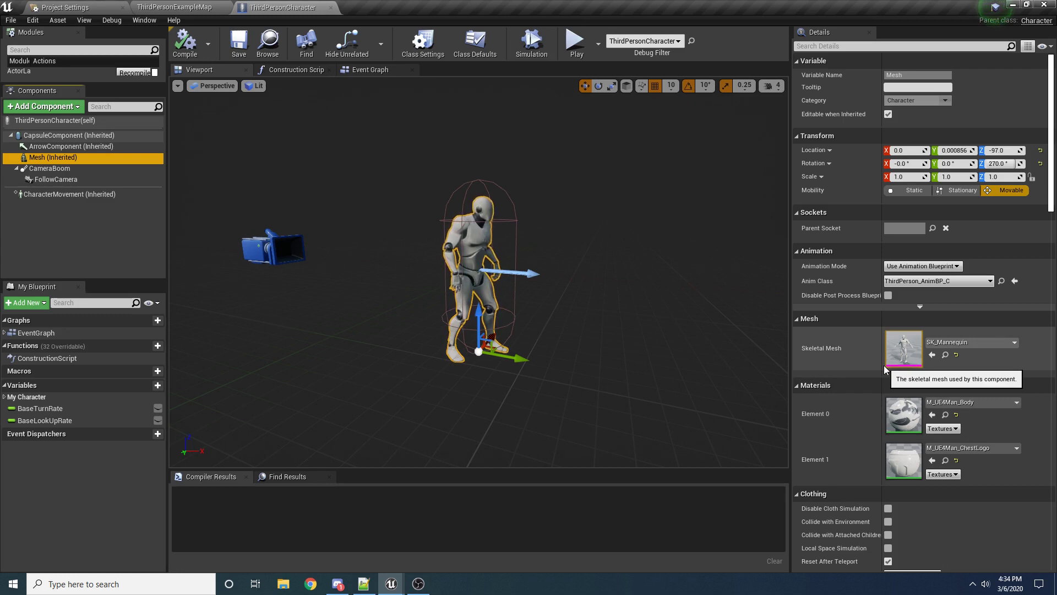
right_drag(586, 255, 498, 259)
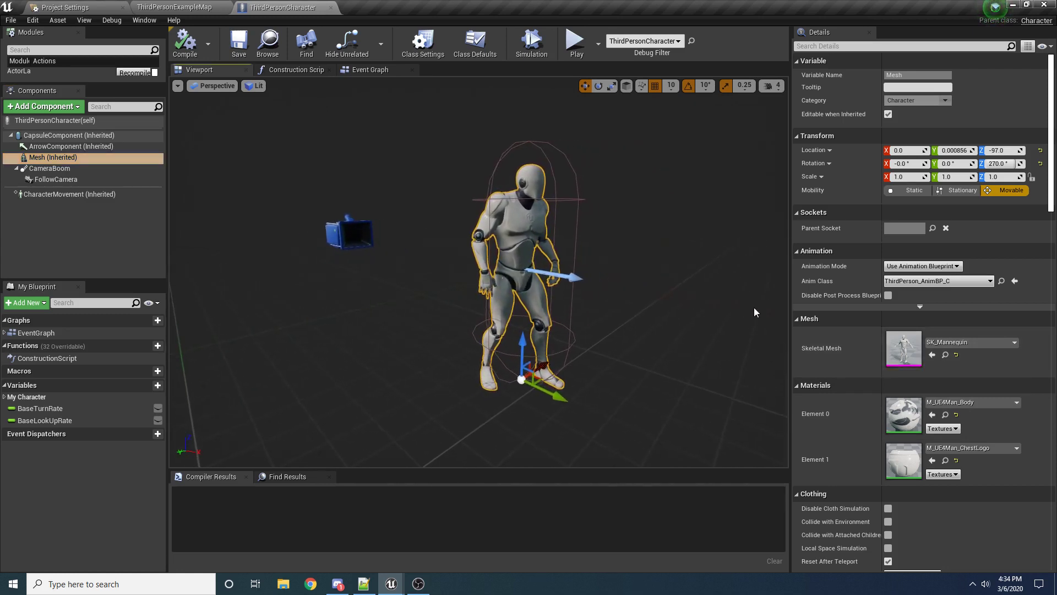
click(945, 414)
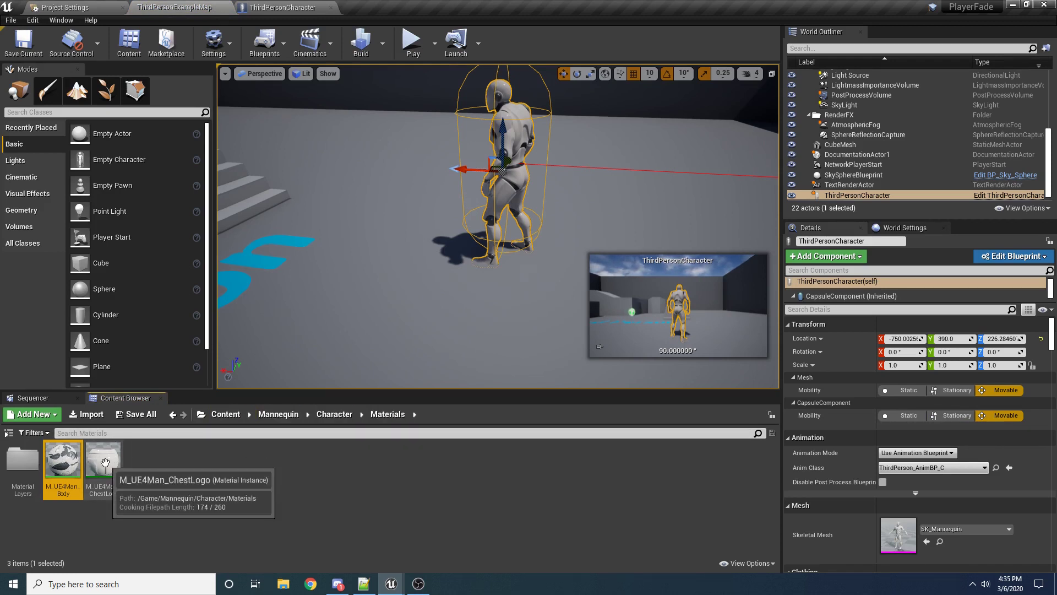
Step: Open the M_UE4Man_Body material and look over its whole node graph
mouse_move(76, 466)
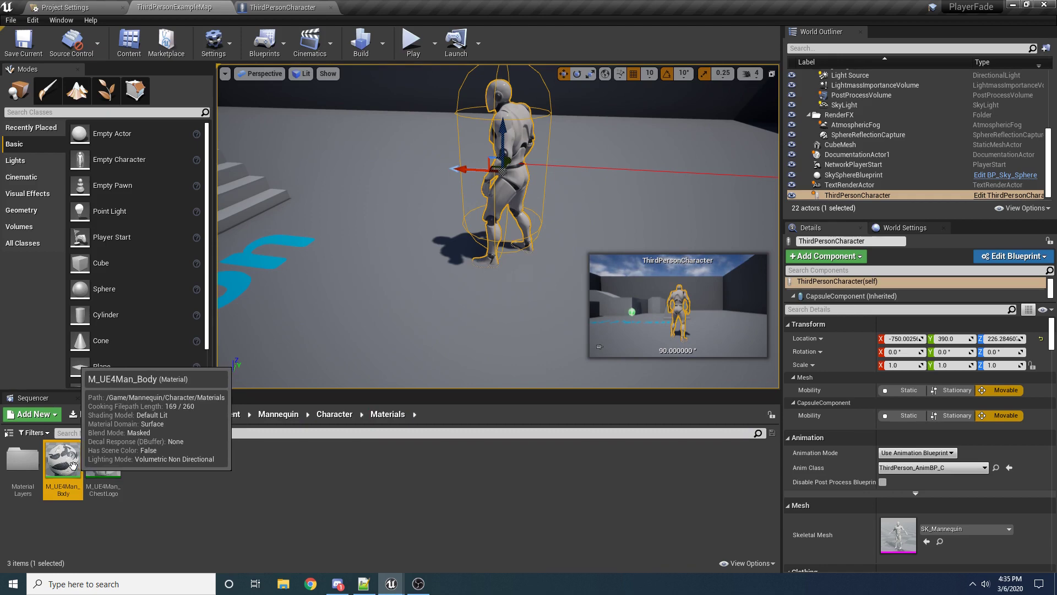
double_click(76, 465)
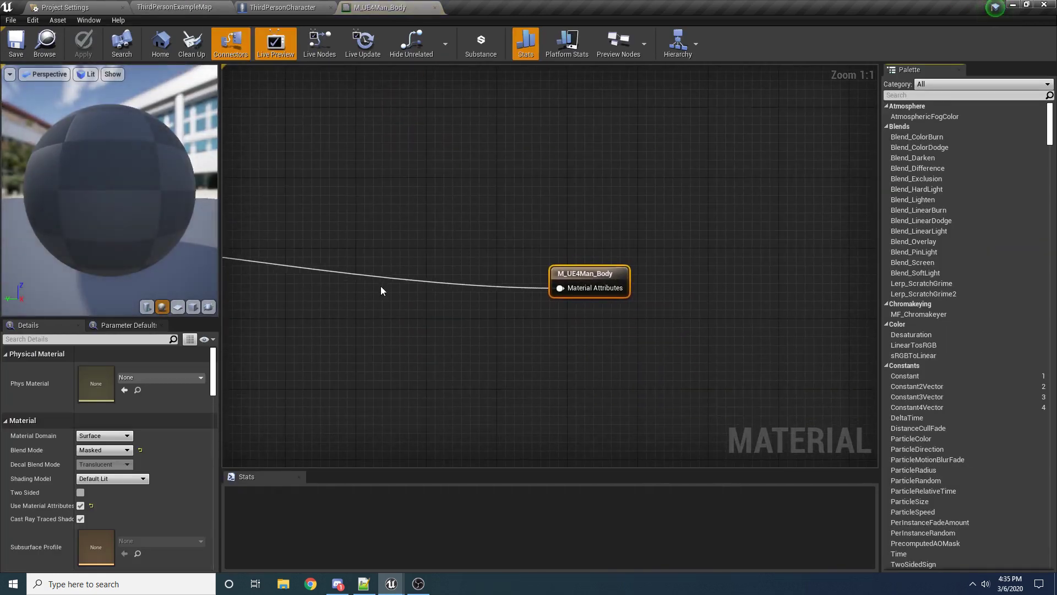
right_drag(385, 286, 601, 298)
scroll(603, 298, down, 4)
right_drag(466, 272, 638, 314)
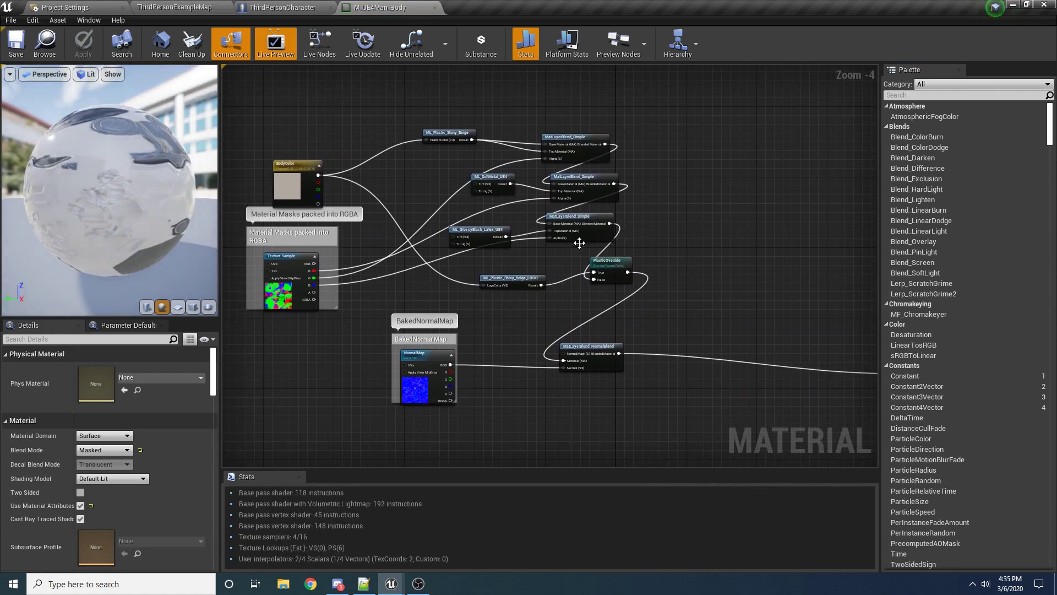
drag(828, 109, 373, 398)
click(387, 345)
Step: Open the M_UE4Man_ChestLogo material instance from the level's assets and follow its hierarchy to the parent material M_UE4Man_Body
click(109, 5)
click(182, 8)
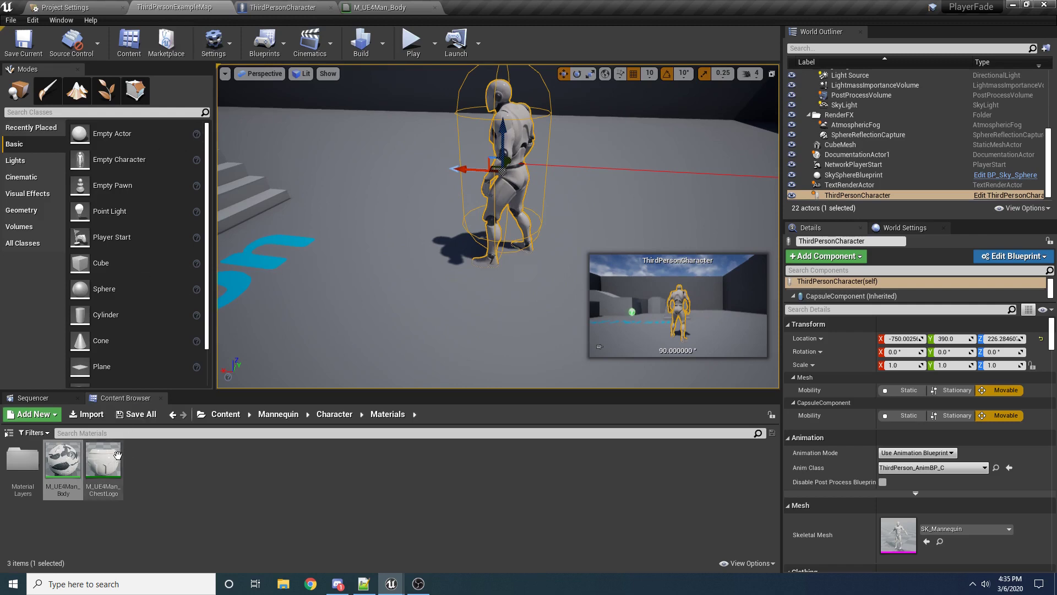
double_click(106, 467)
scroll(362, 299, down, 4)
drag(363, 300, 448, 273)
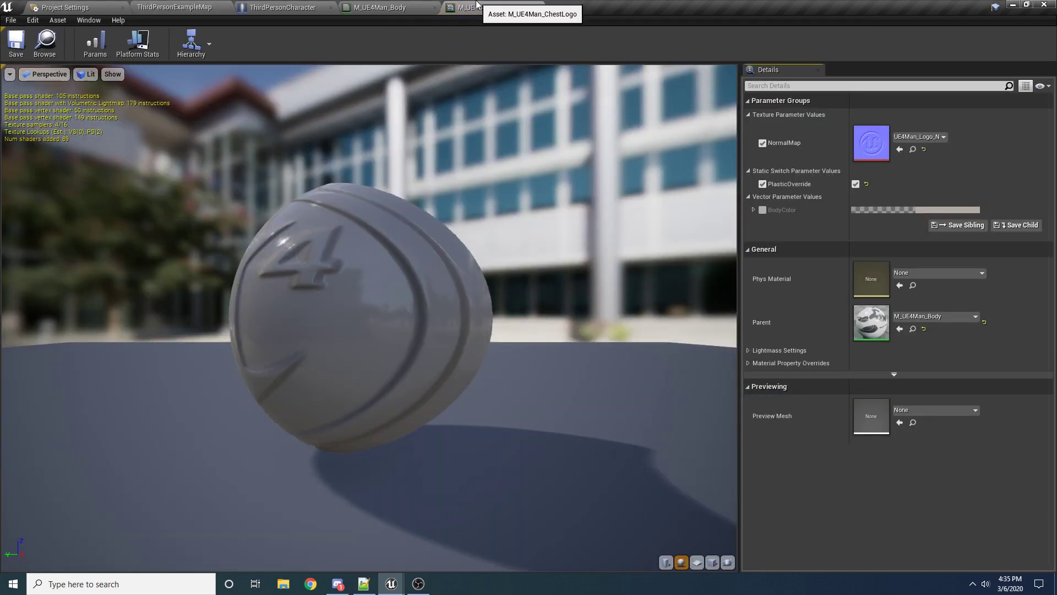
click(206, 47)
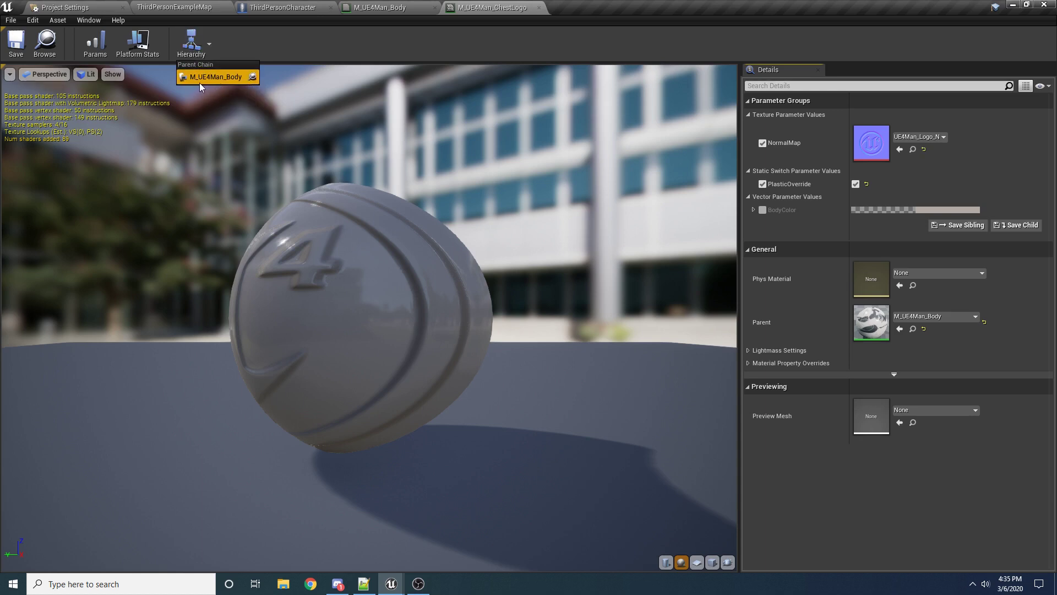
click(223, 81)
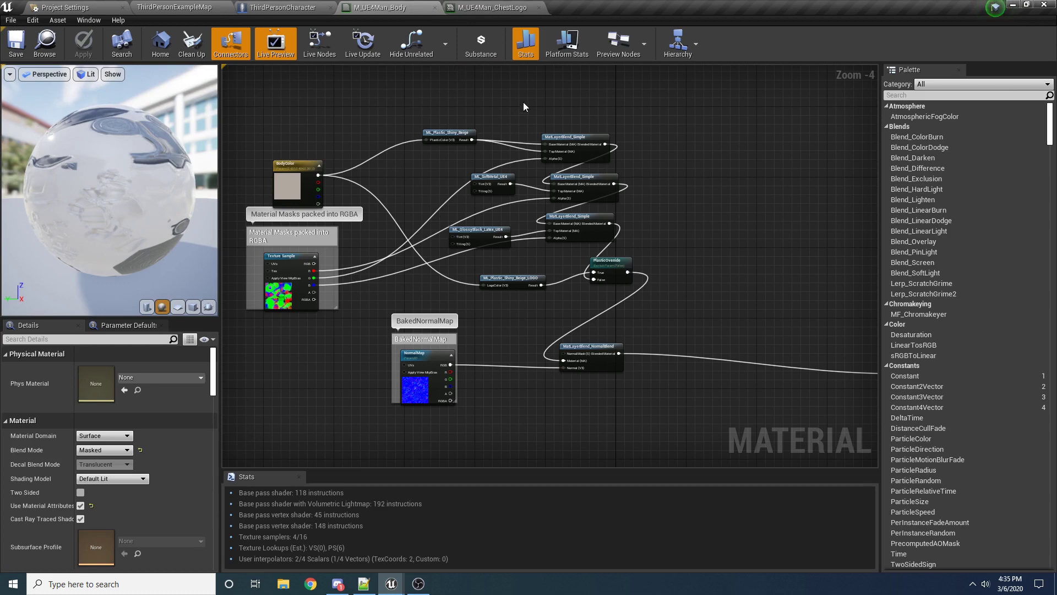
Step: Compare the M_UE4Man_Body node graph with the M_UE4Man_ChestLogo instance and its preview
click(489, 15)
click(406, 8)
drag(678, 108, 300, 393)
click(488, 443)
click(501, 5)
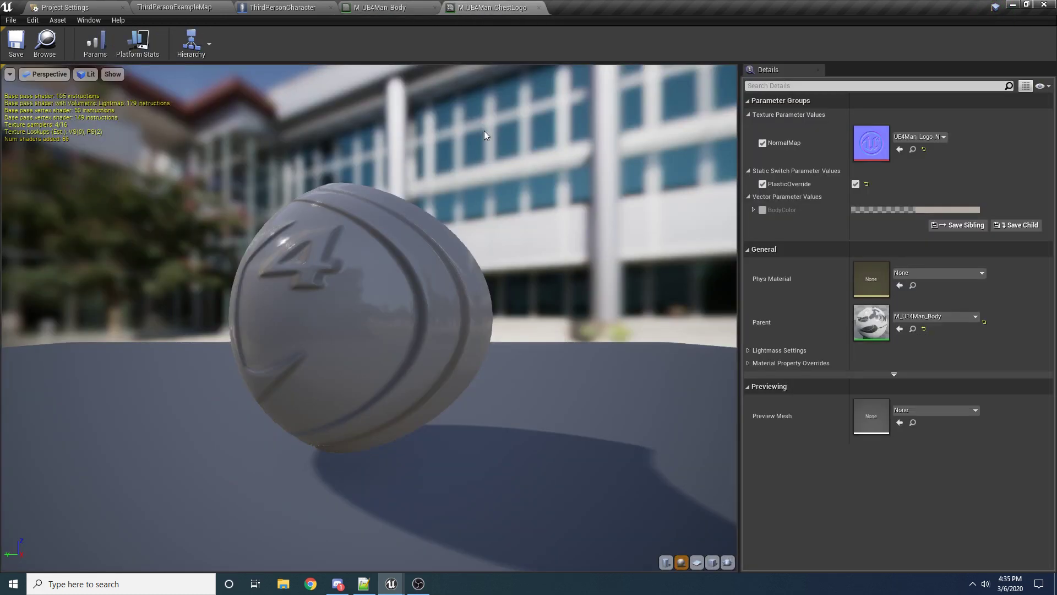
drag(497, 126, 490, 264)
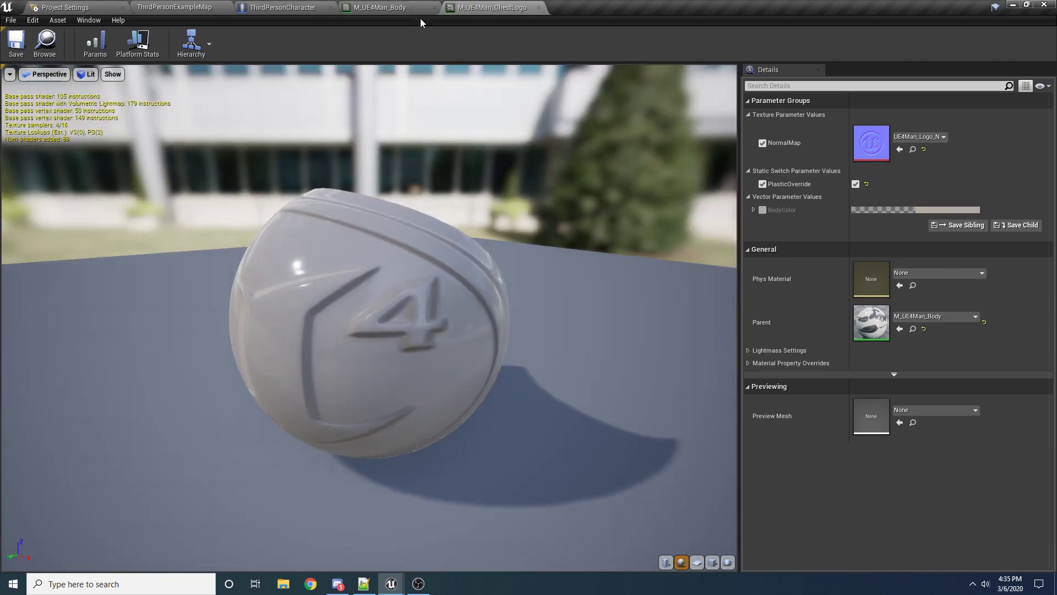
Step: Add a DitherTemporalAA node below MatLayerBlend_NormalBlend in the M_UE4Man_Body graph
click(394, 8)
scroll(498, 365, up, 3)
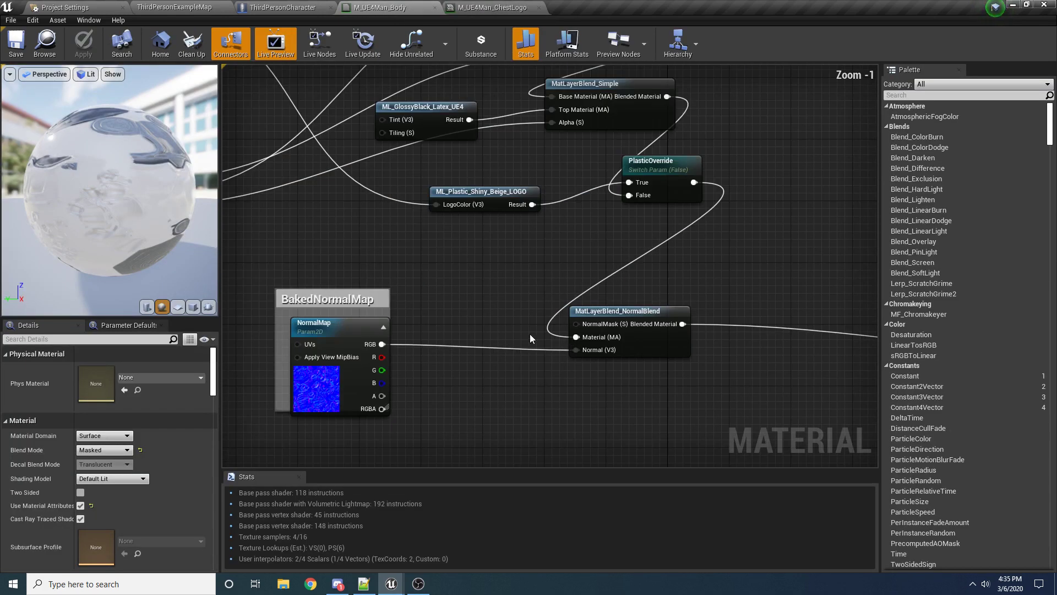
right_drag(511, 398, 496, 359)
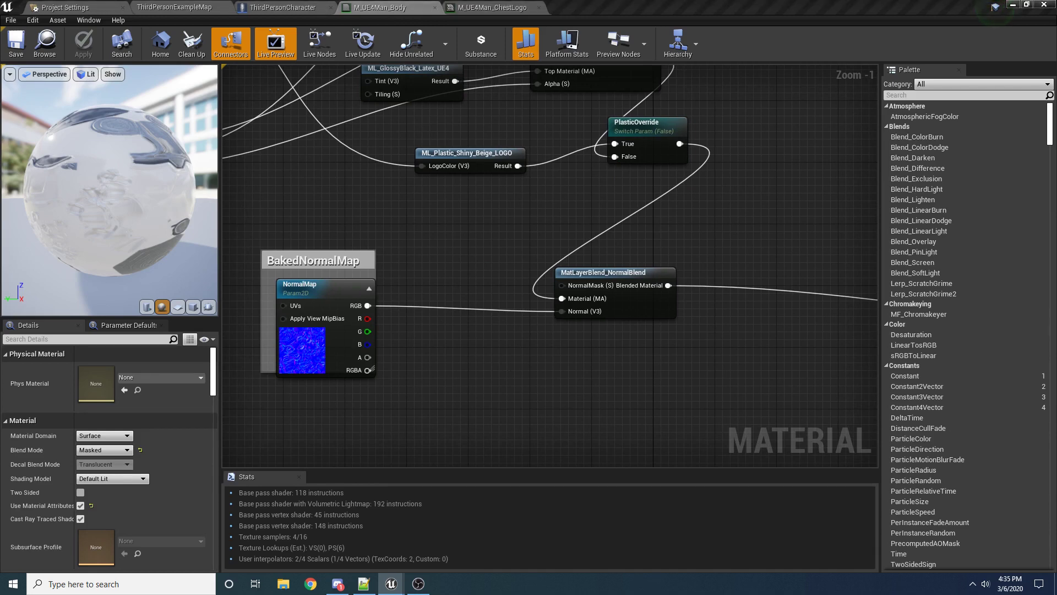
scroll(471, 382, down, 1)
scroll(721, 390, down, 1)
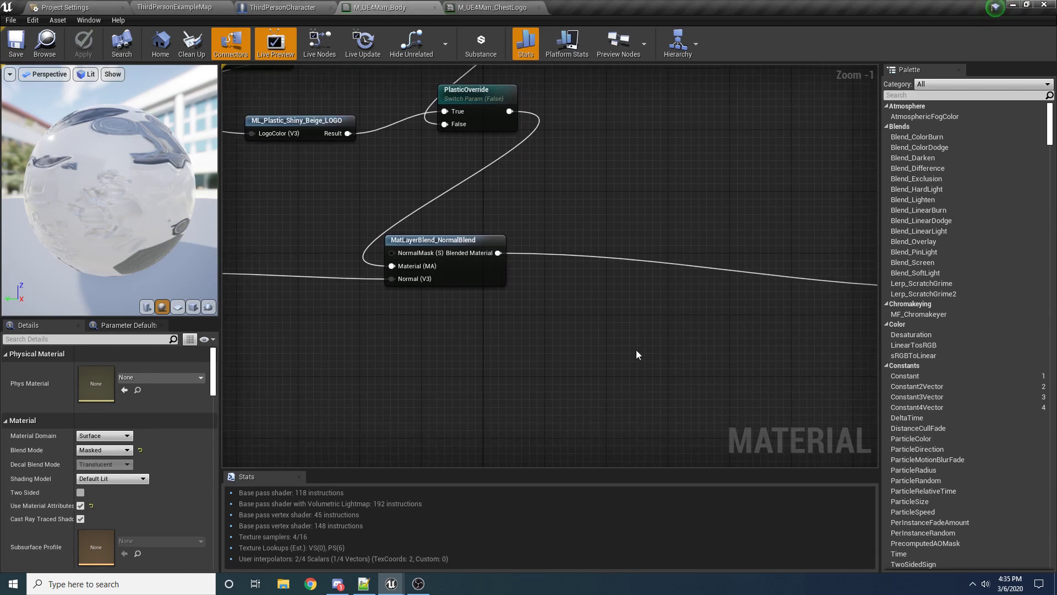
scroll(672, 347, down, 1)
scroll(632, 326, up, 4)
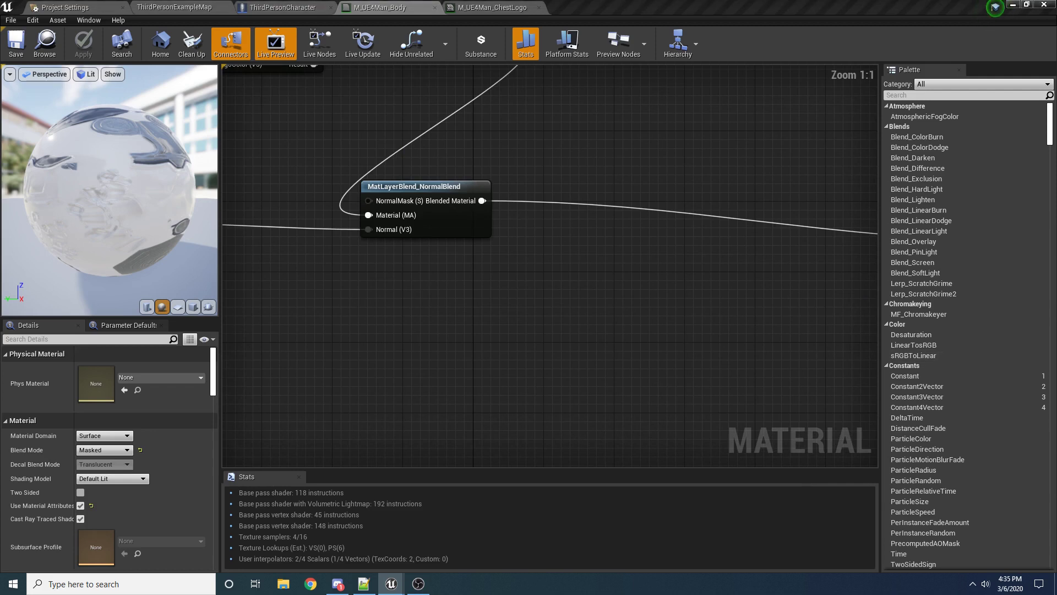
right_click(312, 346)
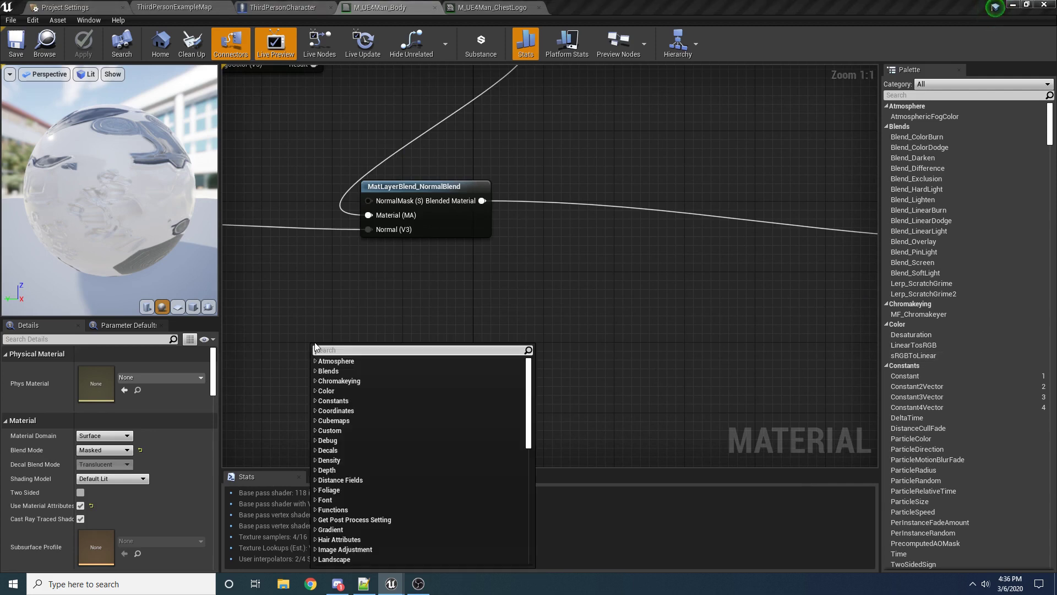
text(dither)
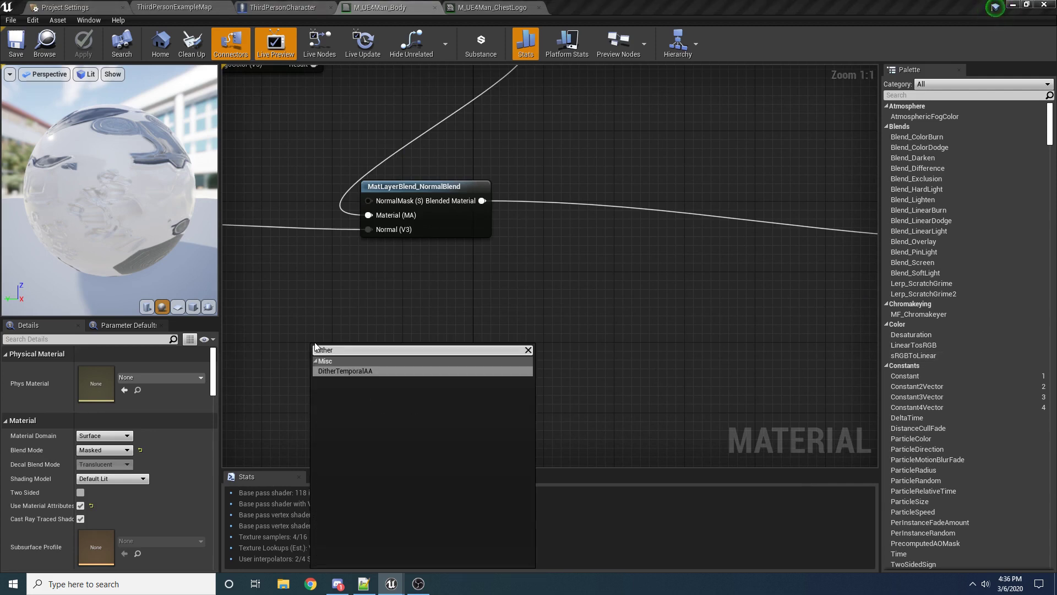
key(Return)
right_drag(355, 346, 543, 355)
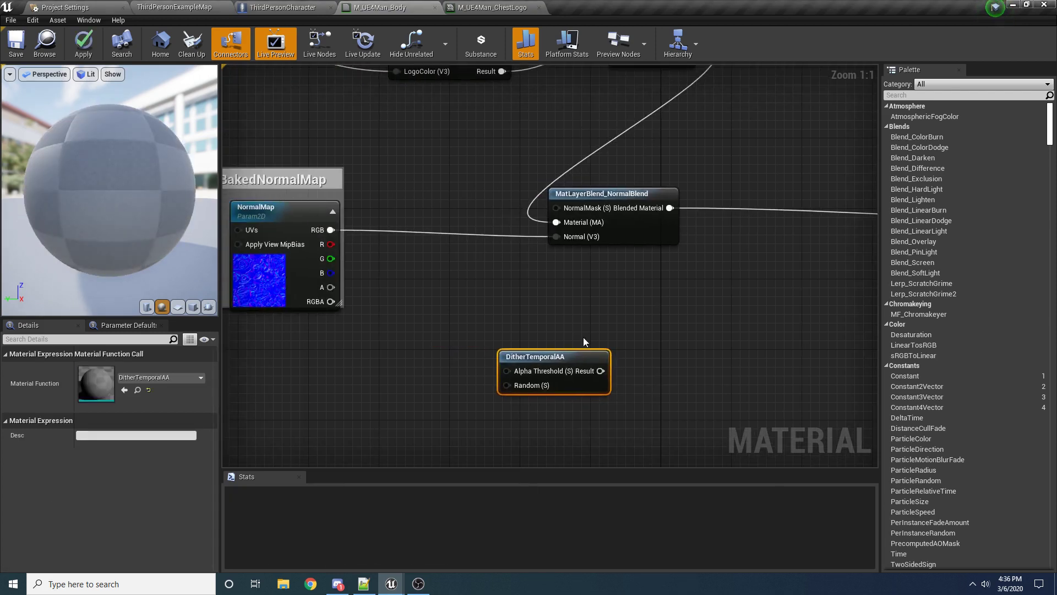
drag(544, 355, 472, 355)
click(409, 388)
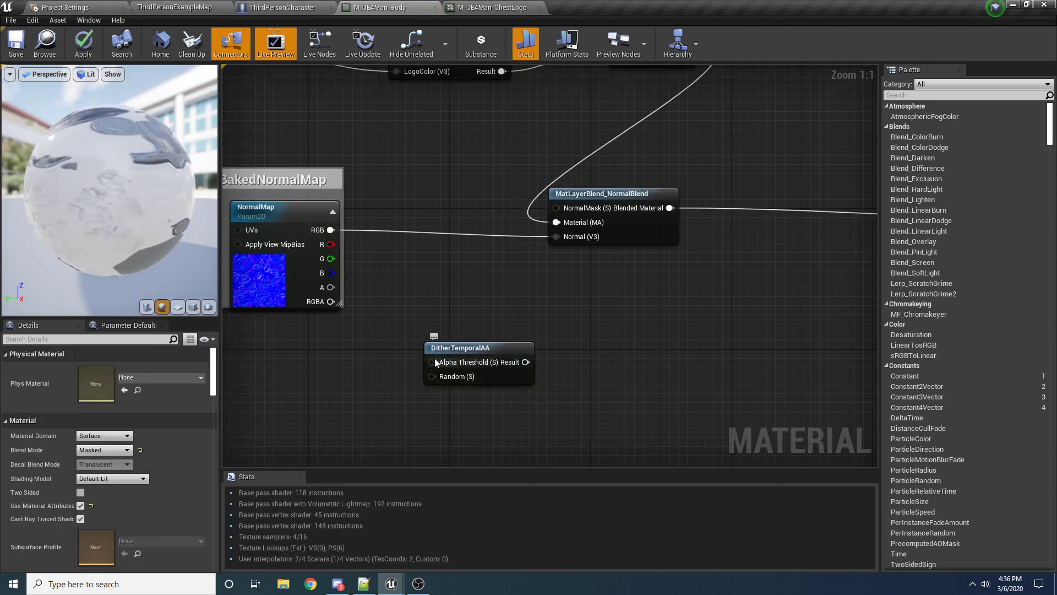
Step: Add a Constant node beside DitherTemporalAA and connect it to the Alpha Threshold input
click(286, 383)
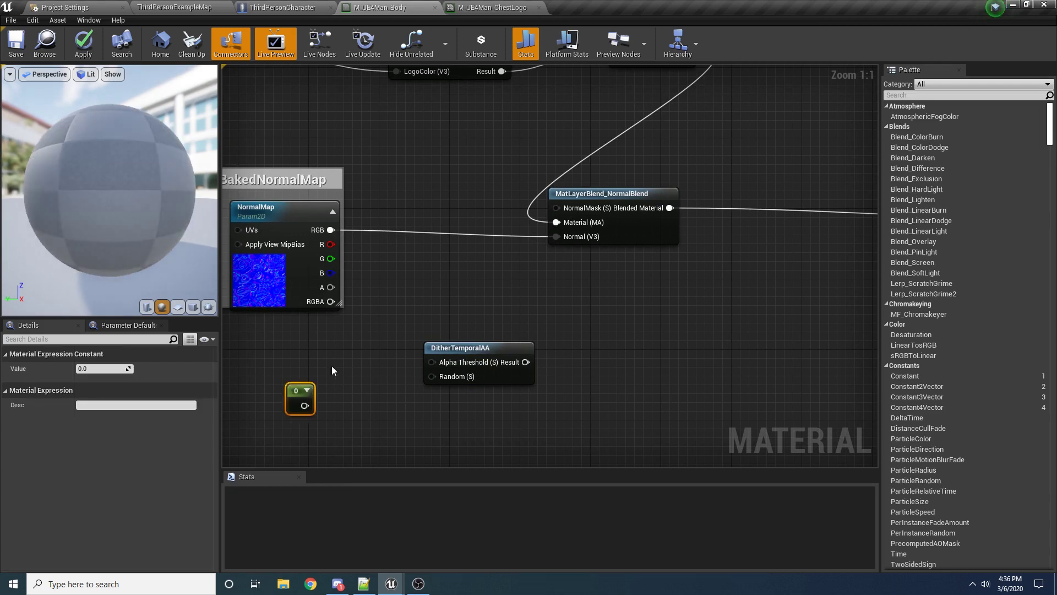
right_click(328, 375)
text(const)
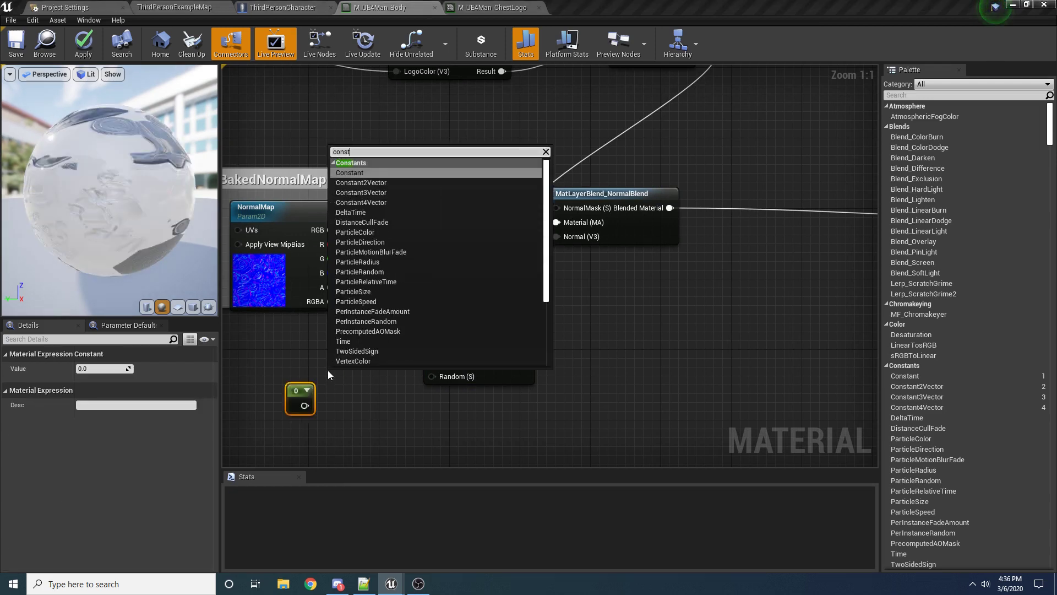
click(355, 173)
key(Delete)
drag(304, 406, 440, 367)
drag(294, 395, 360, 354)
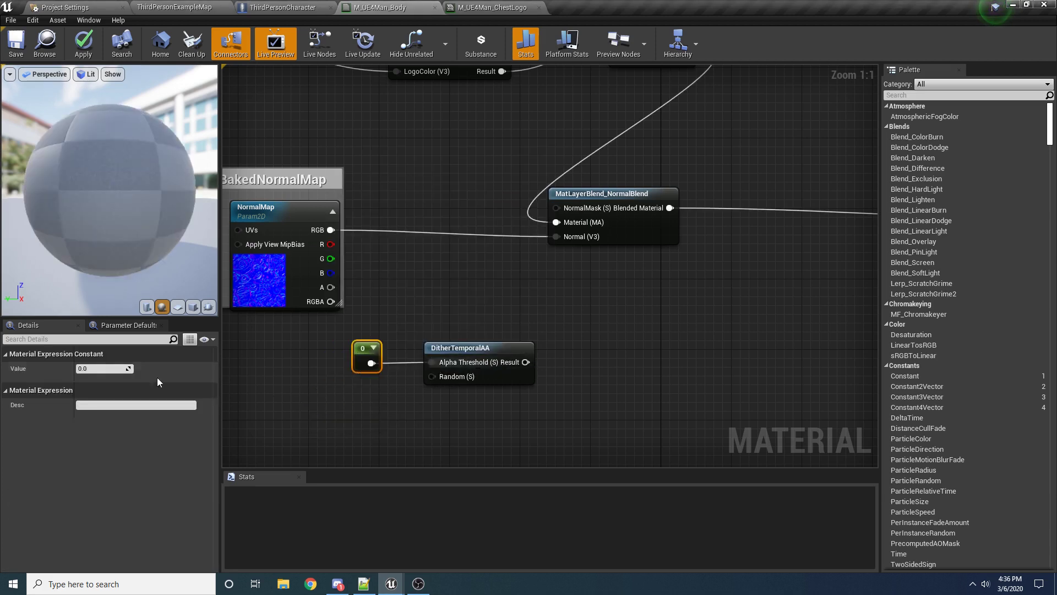
Step: Set the value of the constant feeding Alpha Threshold to 1
click(510, 324)
drag(567, 316, 347, 397)
click(347, 394)
click(370, 354)
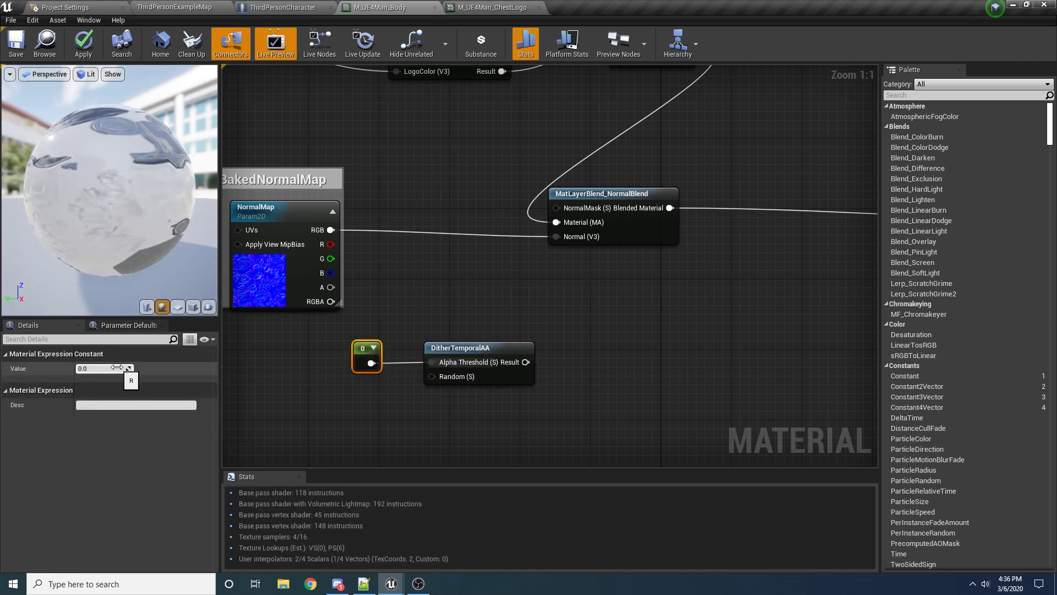
click(108, 366)
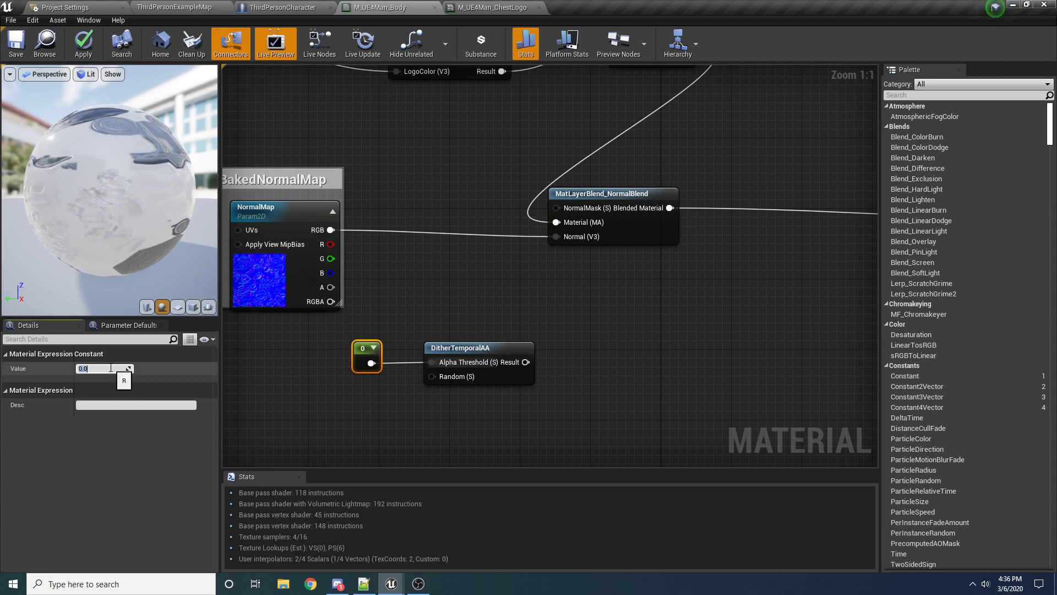
text(1)
key(Return)
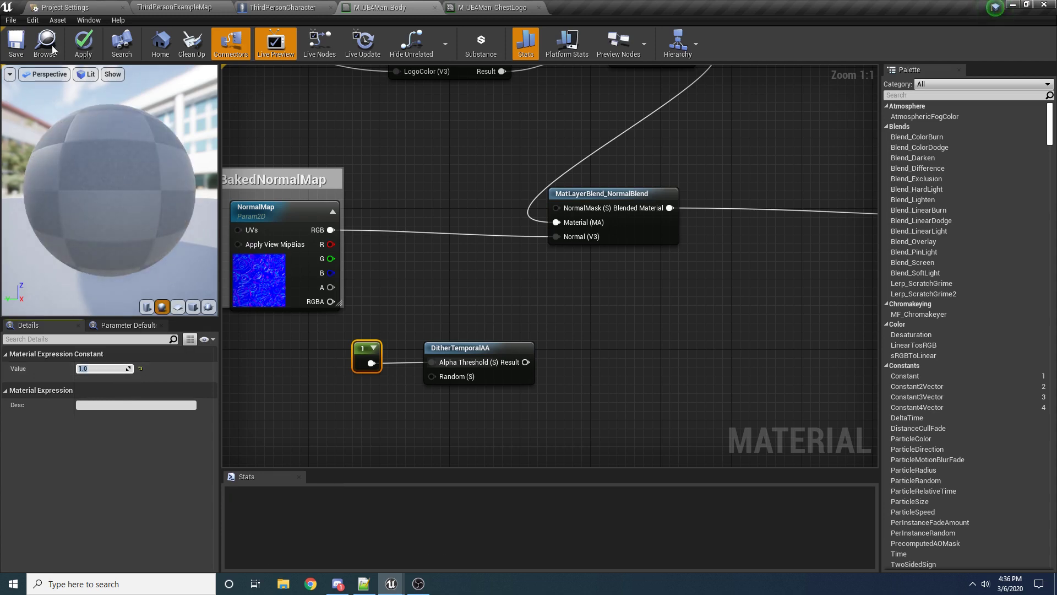
click(80, 45)
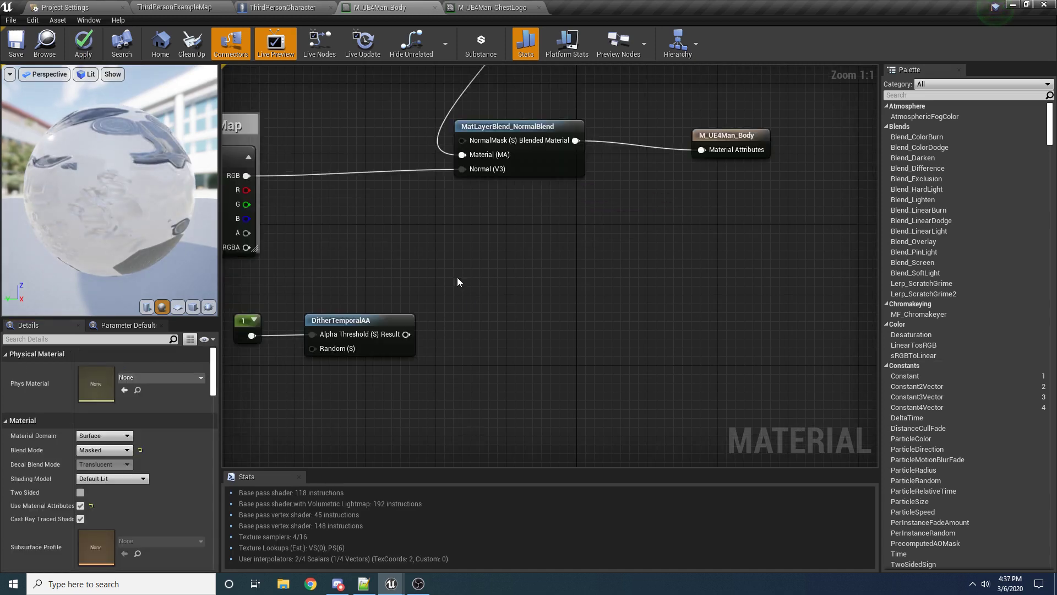
Step: Add a MatLayerBlend_OverrideOpacityMask node below MatLayerBlend_NormalBlend
right_drag(523, 252, 519, 271)
drag(550, 185, 588, 219)
click(452, 318)
right_click(463, 327)
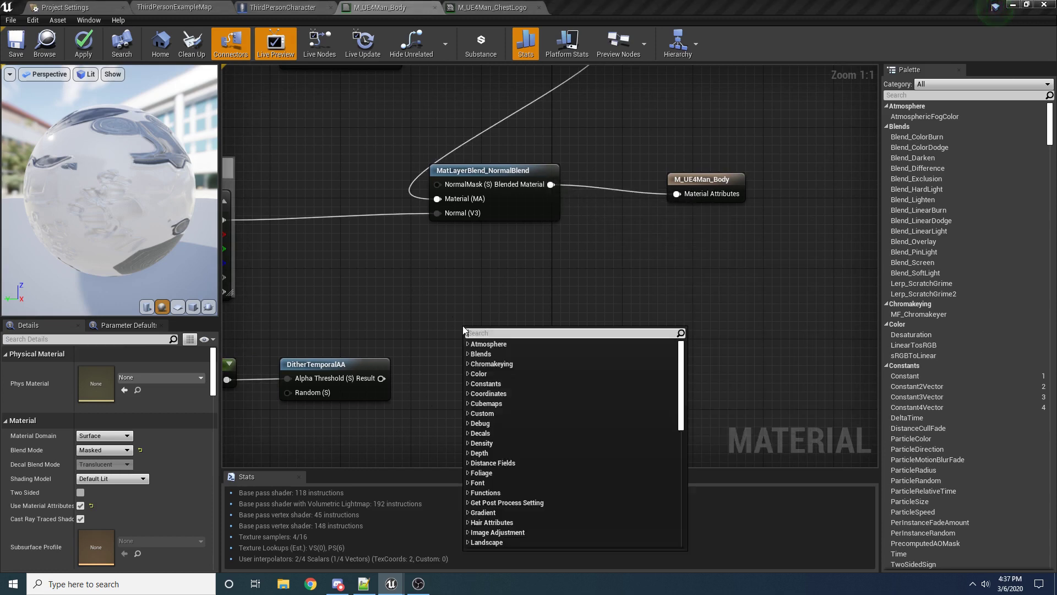
text(mat)
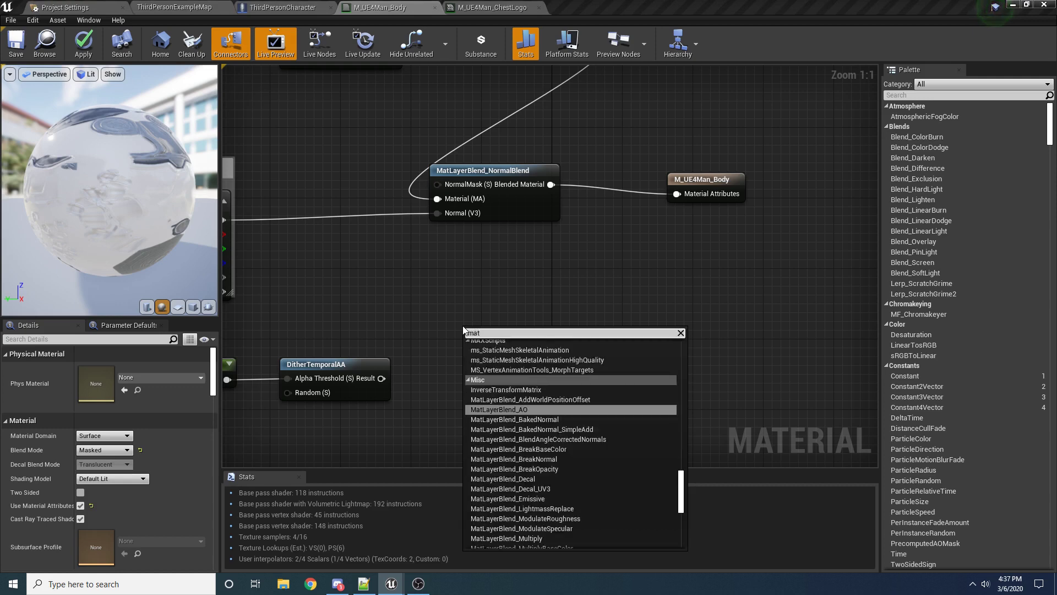
text(layerblend_)
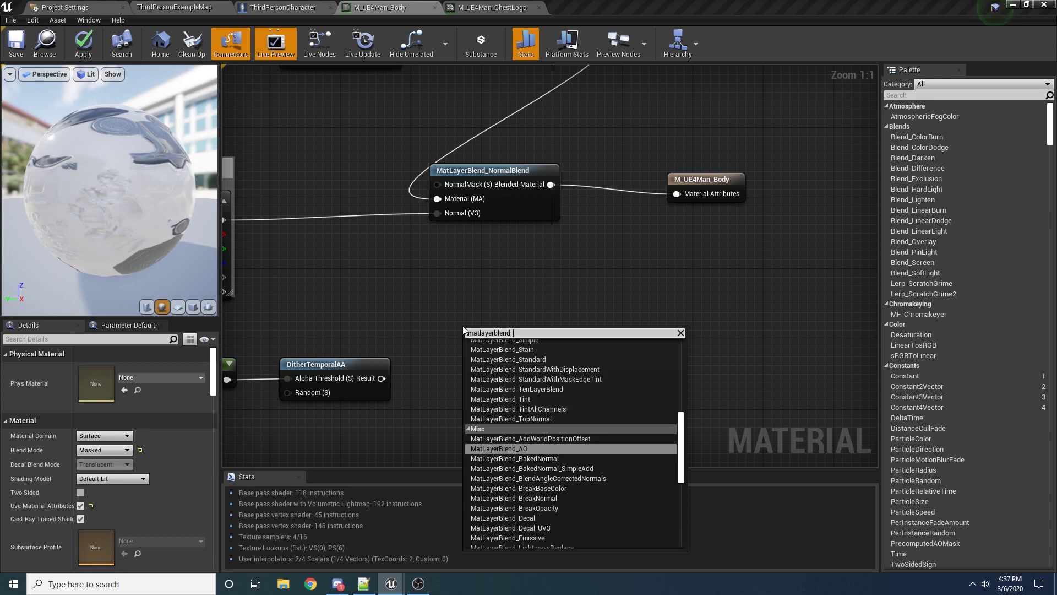
text(overrideop)
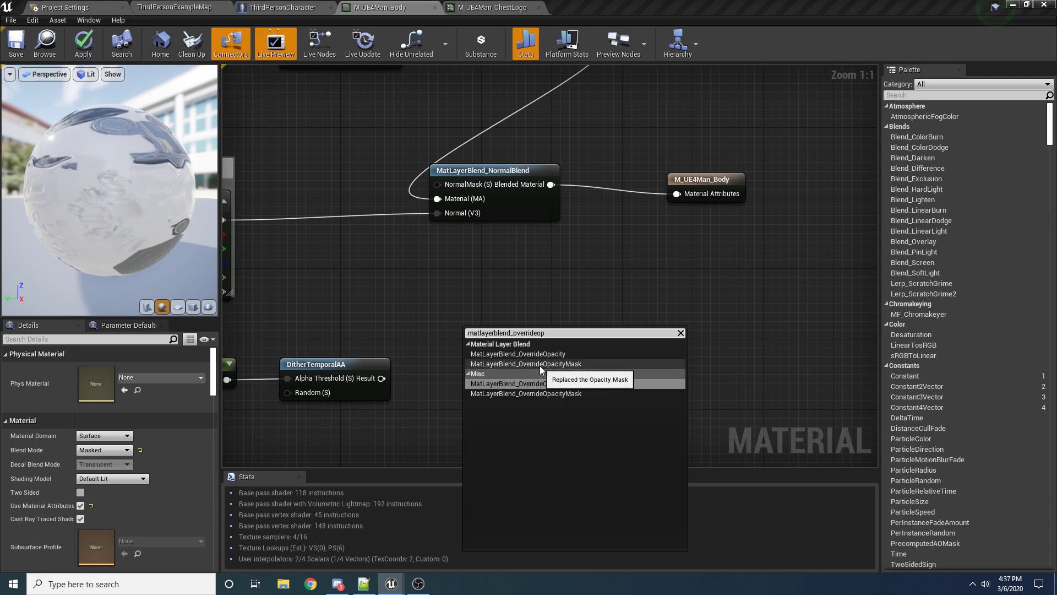
click(564, 365)
drag(516, 347, 482, 291)
Step: Wire MatLayerBlend_OverrideOpacityMask between NormalBlend's Blended Material and M_UE4Man_Body's Material Attributes, with DitherTemporalAA's Result feeding NewOpacityMask
drag(563, 187, 438, 290)
right_drag(476, 365, 576, 349)
drag(482, 363, 540, 287)
right_drag(580, 352, 454, 415)
drag(539, 339, 689, 227)
click(627, 332)
right_drag(626, 332, 731, 311)
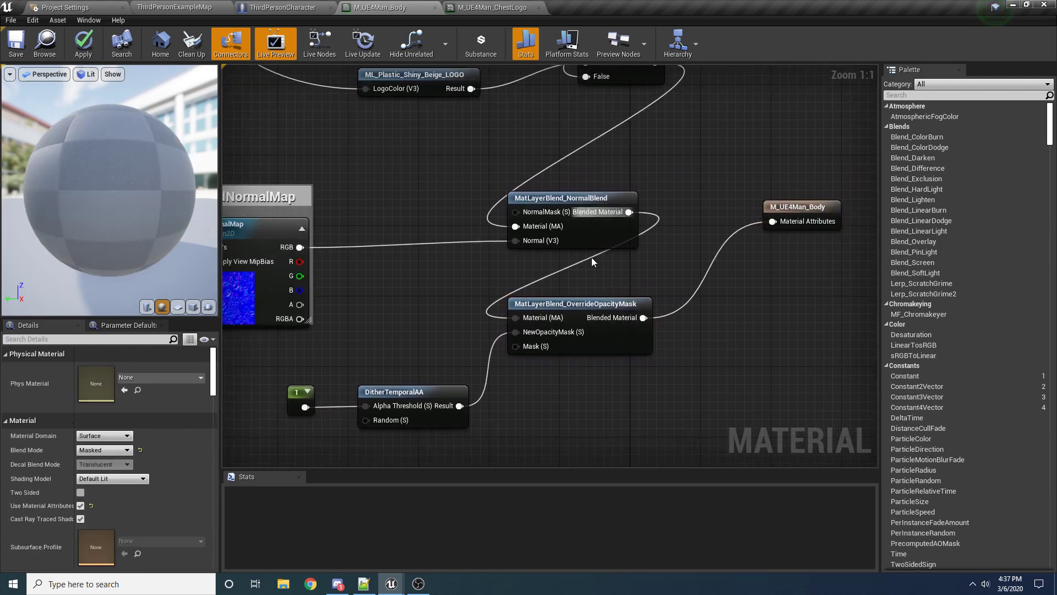
right_drag(501, 317, 443, 316)
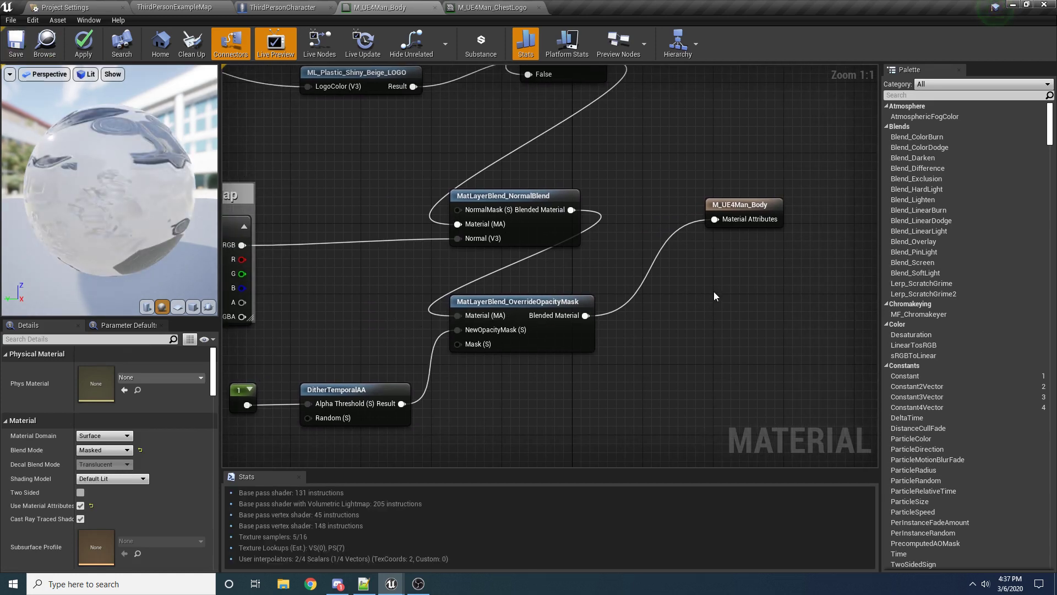
Step: Disable Use Material Attributes to examine M_UE4Man_Body's individual inputs and how the dither would connect, and re-enable the option
right_drag(731, 259, 661, 264)
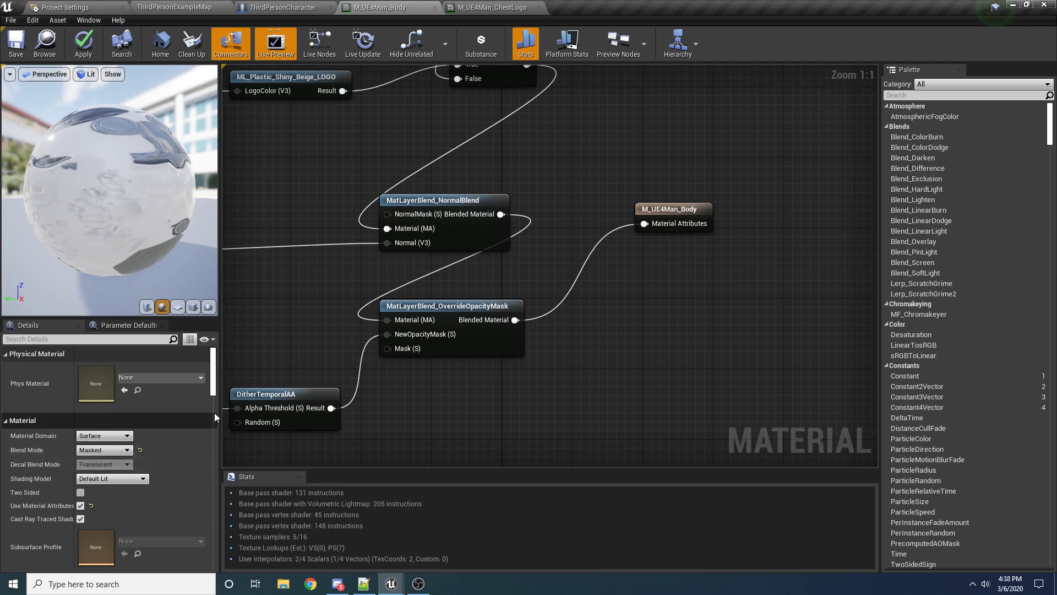
click(671, 216)
click(707, 290)
click(637, 216)
click(81, 506)
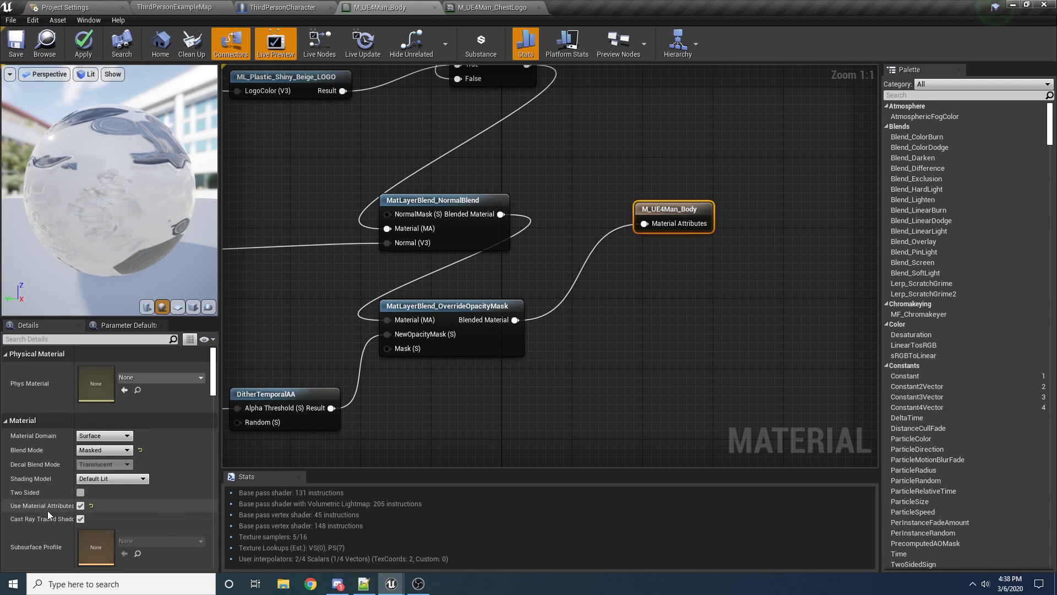
click(80, 506)
right_drag(517, 434, 506, 396)
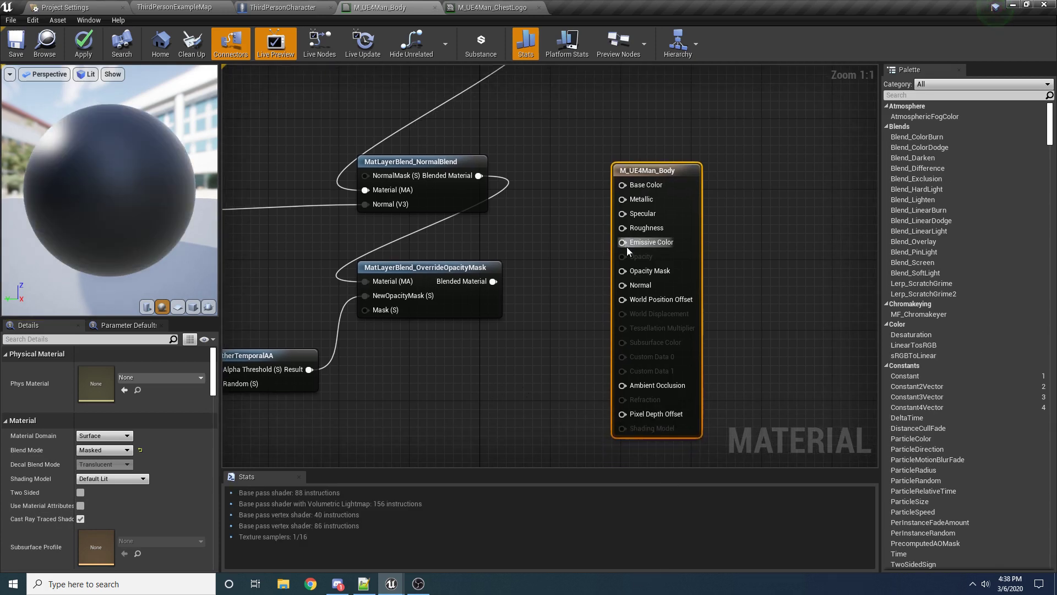
drag(698, 283, 737, 278)
click(737, 278)
right_drag(737, 286, 739, 356)
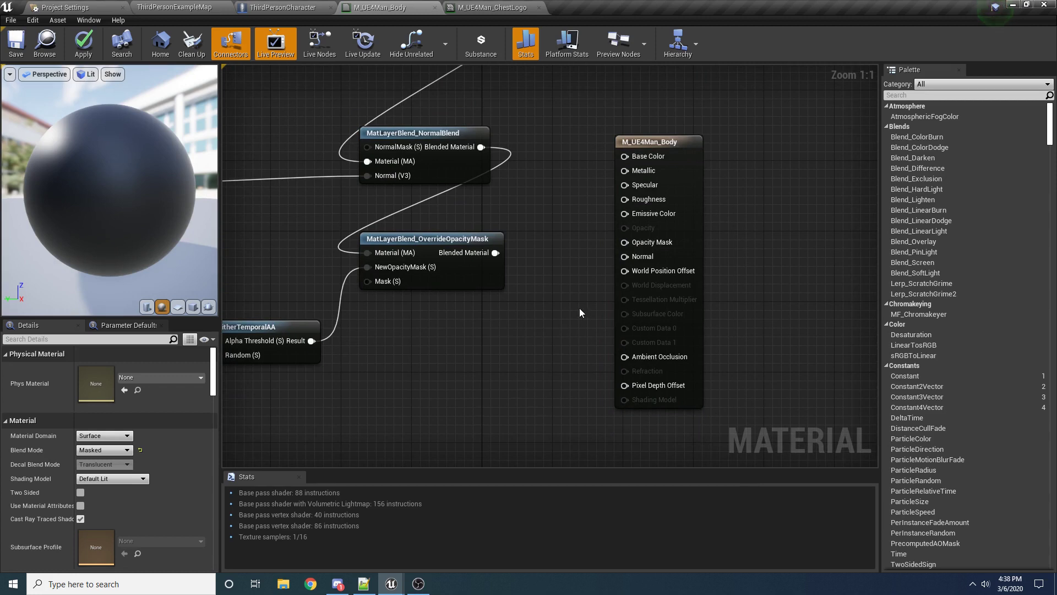
right_drag(583, 304, 698, 292)
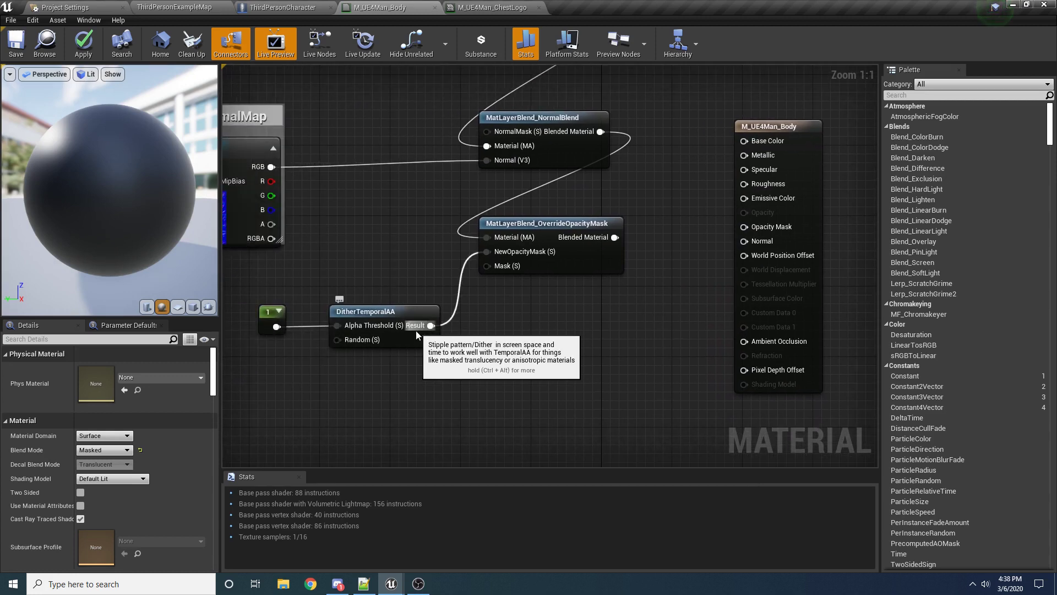
mouse_move(430, 326)
mouse_down()
mouse_move(728, 295)
mouse_move(758, 235)
mouse_move(749, 226)
mouse_move(458, 331)
mouse_move(432, 326)
mouse_up()
drag(746, 255, 765, 304)
click(746, 213)
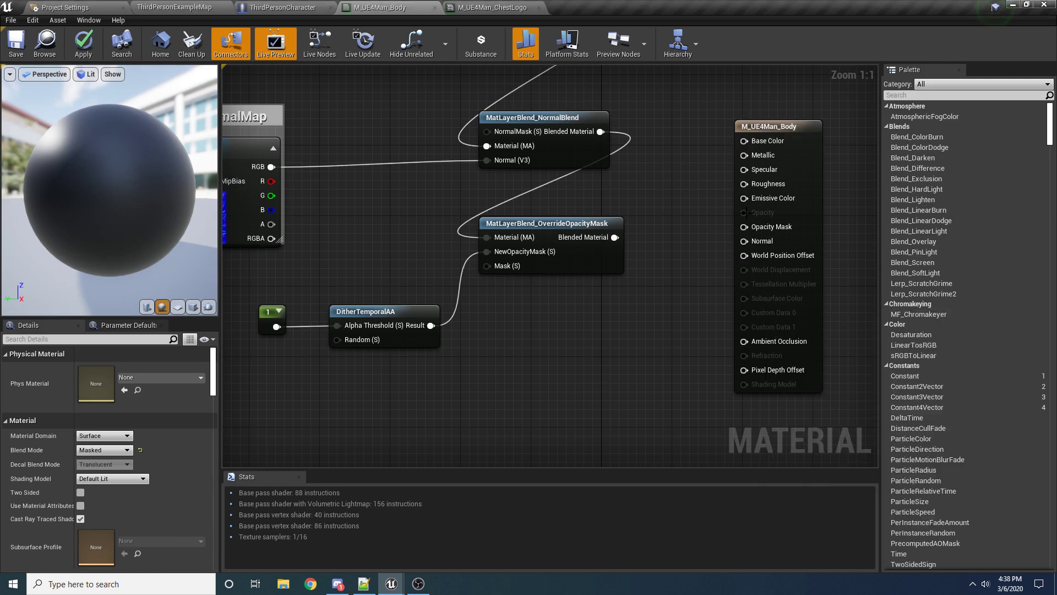
click(80, 506)
Step: Add a BreakMaterialAttributes node and connect MatLayerBlend_OverrideOpacityMask's Blended Material to its Attr input
right_drag(419, 393, 394, 431)
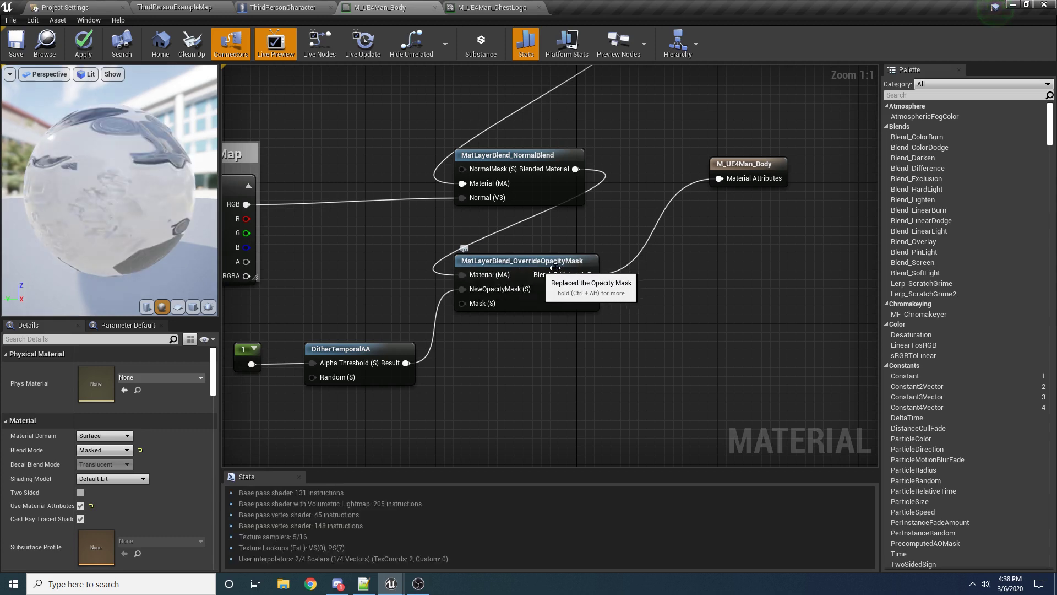
right_drag(681, 297, 600, 334)
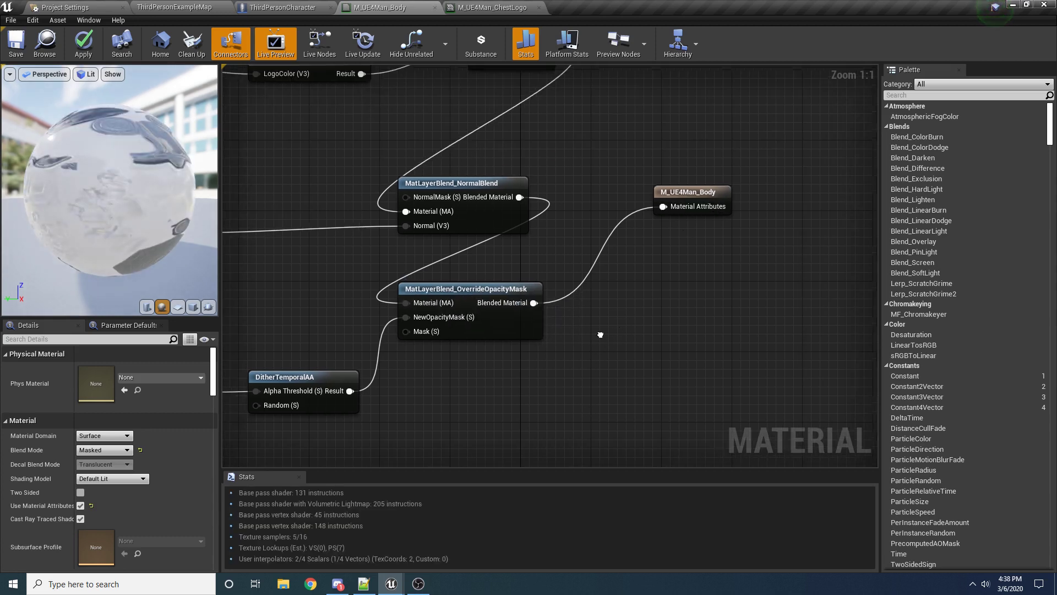
right_click(610, 363)
text(break)
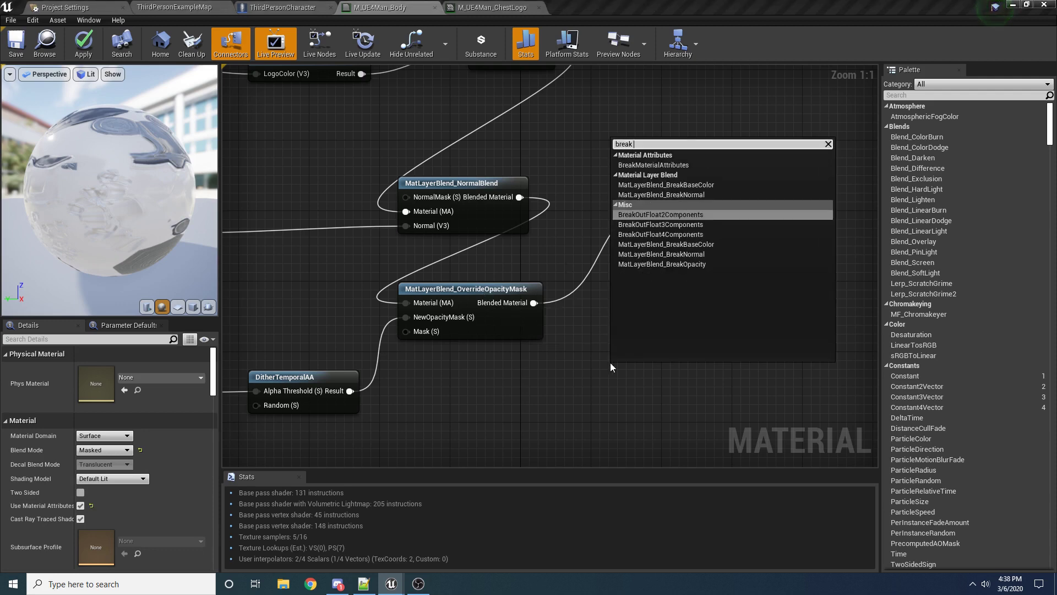
click(654, 165)
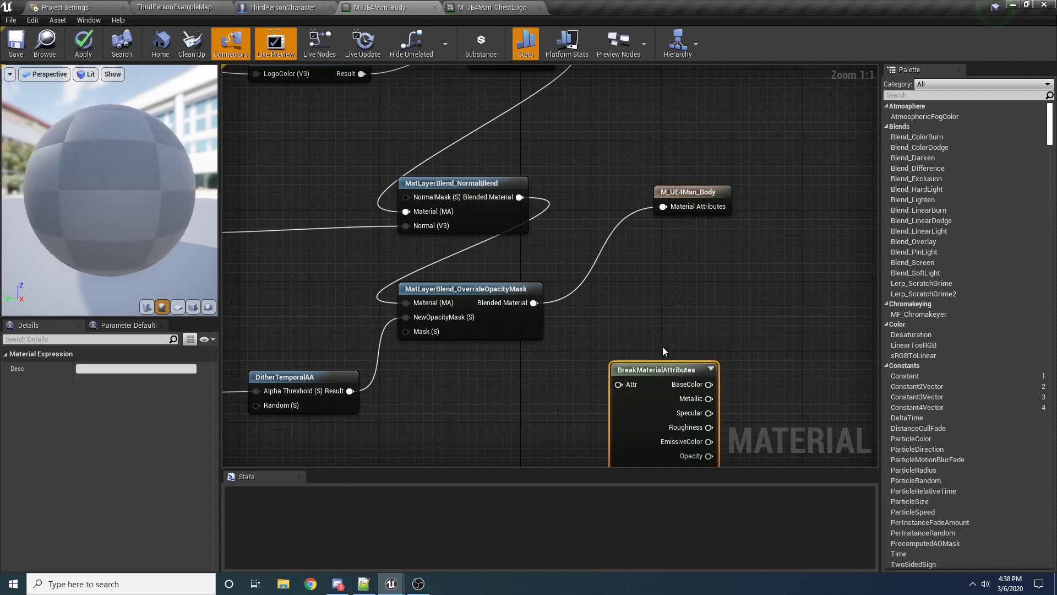
drag(660, 358, 710, 251)
right_drag(616, 319, 541, 308)
drag(457, 292, 596, 257)
right_drag(538, 344, 478, 265)
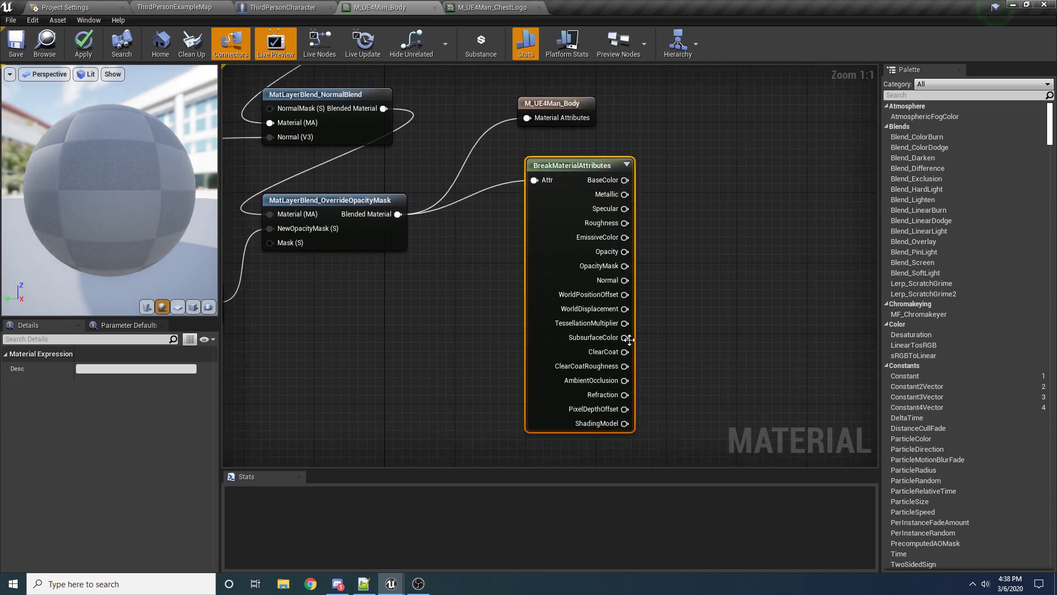
Step: Disable Use Material Attributes on M_UE4Man_Body and place the result node on the output side of BreakMaterialAttributes
click(575, 113)
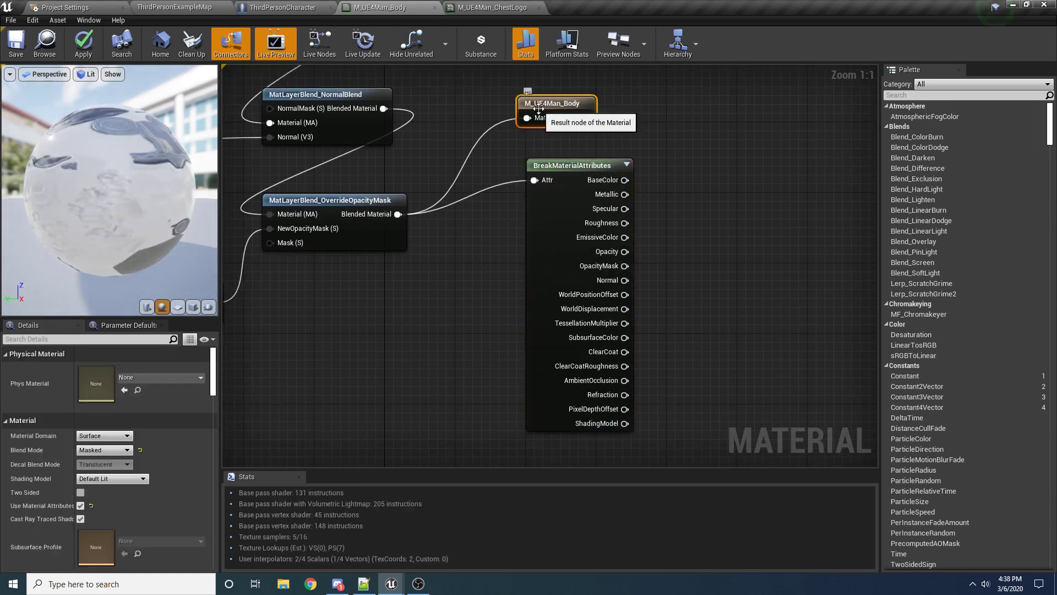
click(80, 506)
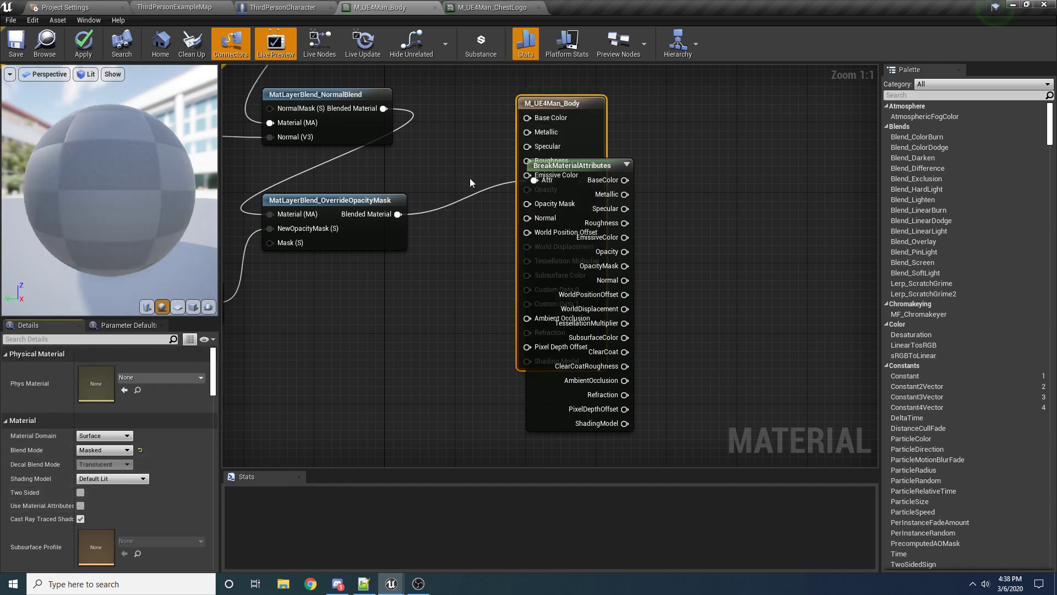
drag(590, 109, 758, 161)
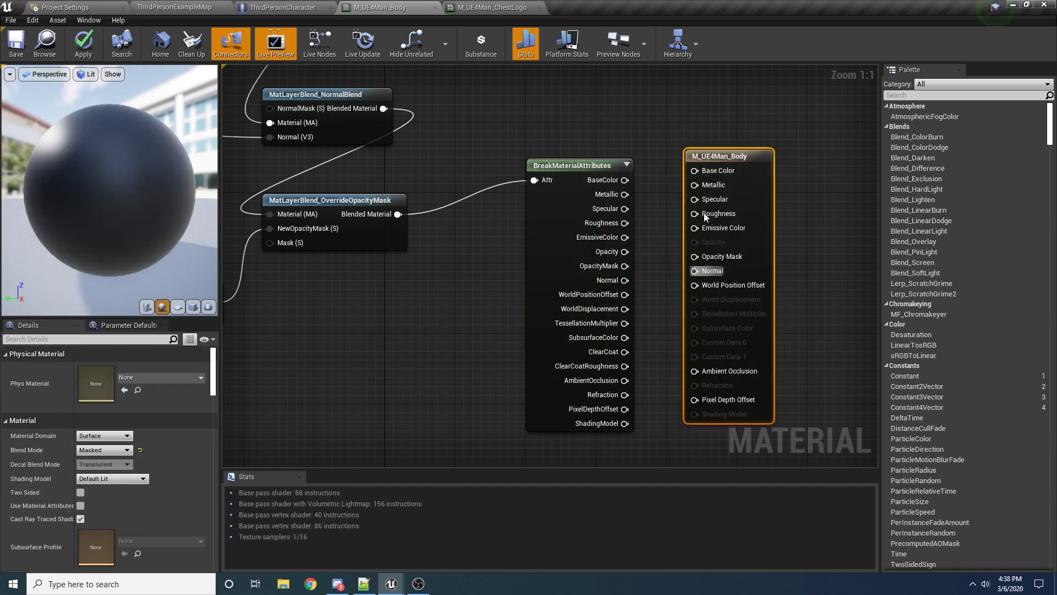
Step: Re-enable Use Material Attributes on M_UE4Man_Body and delete the BreakMaterialAttributes node
click(80, 506)
drag(724, 156, 556, 113)
right_drag(561, 180, 712, 212)
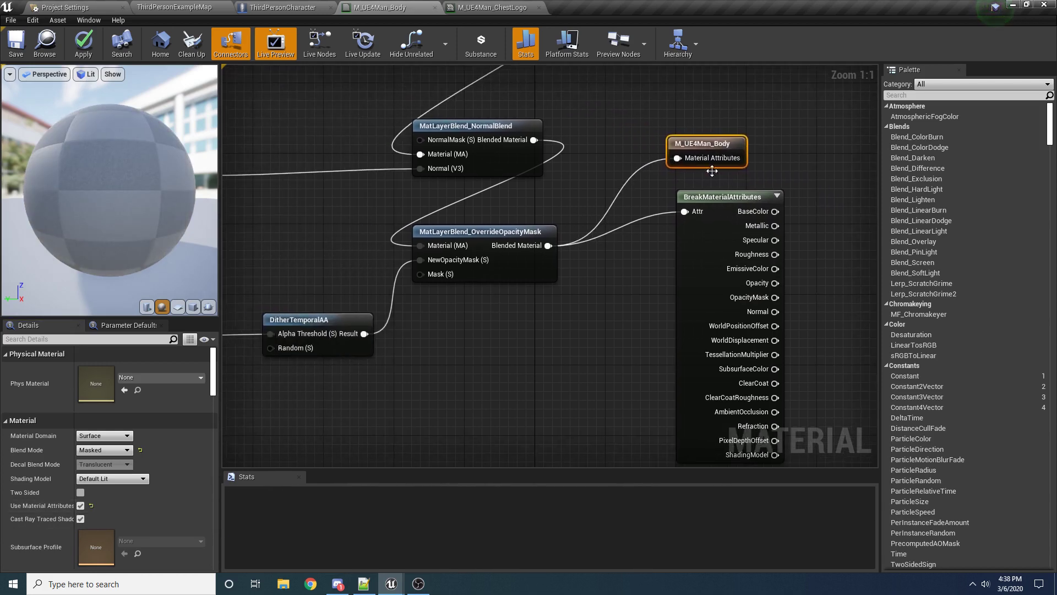
click(711, 202)
key(Delete)
Step: Move the M_UE4Man_Body result node beside MatLayerBlend_OverrideOpacityMask and apply the material changes
right_drag(625, 264, 696, 271)
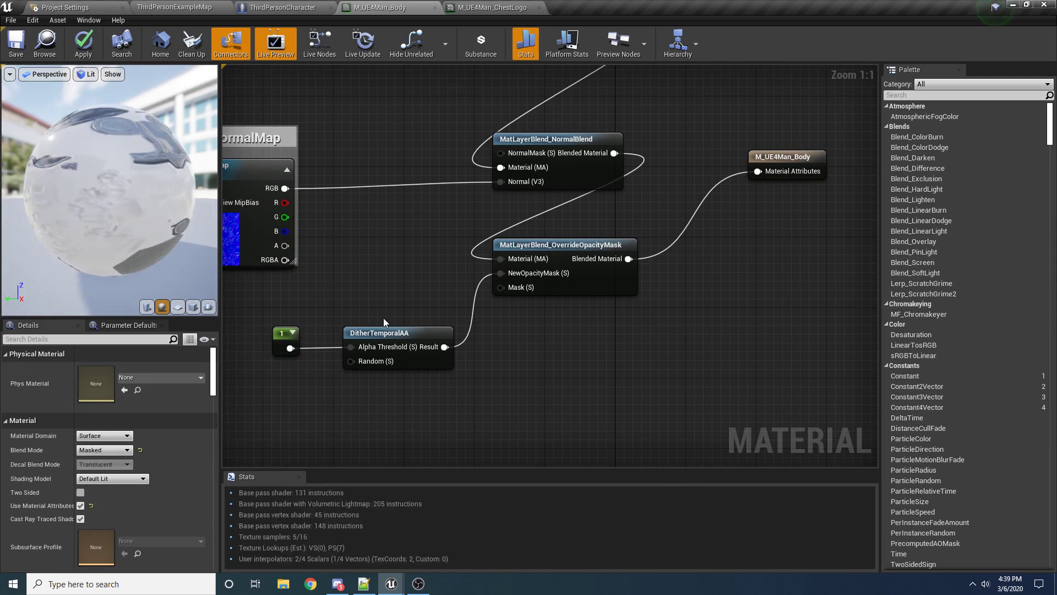
drag(784, 157, 740, 227)
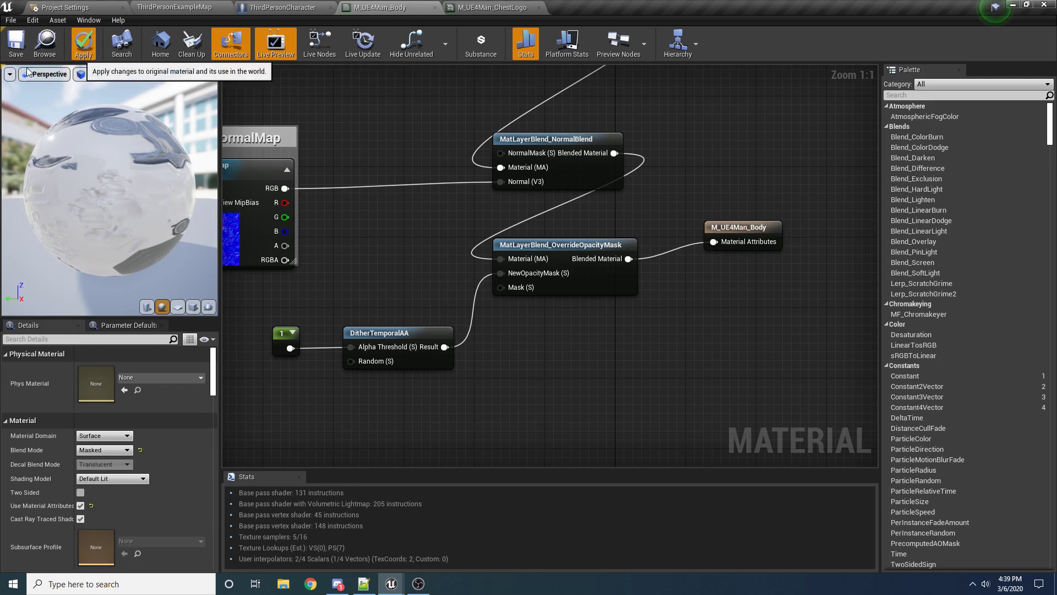
click(83, 44)
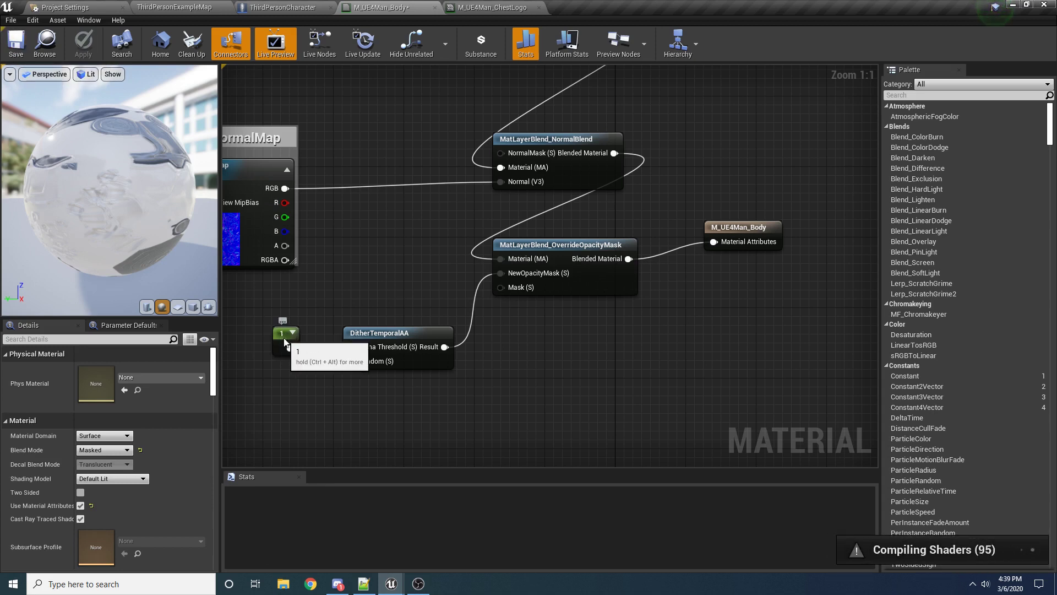
Step: Convert the constant 1 feeding DitherTemporalAA's Alpha Threshold into a scalar parameter named Opacity
click(277, 332)
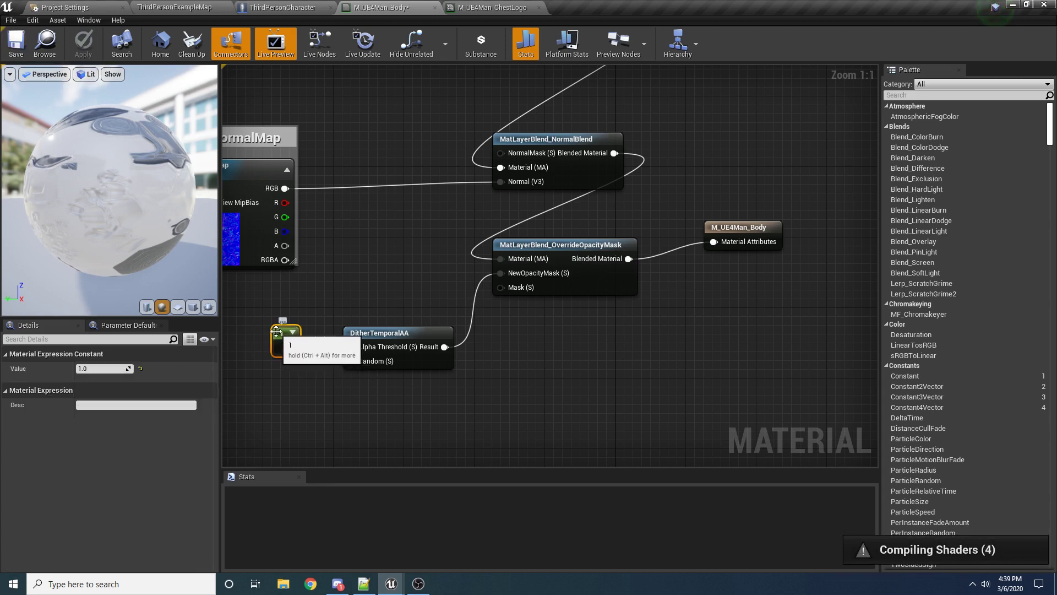
right_drag(291, 337, 373, 309)
right_click(373, 312)
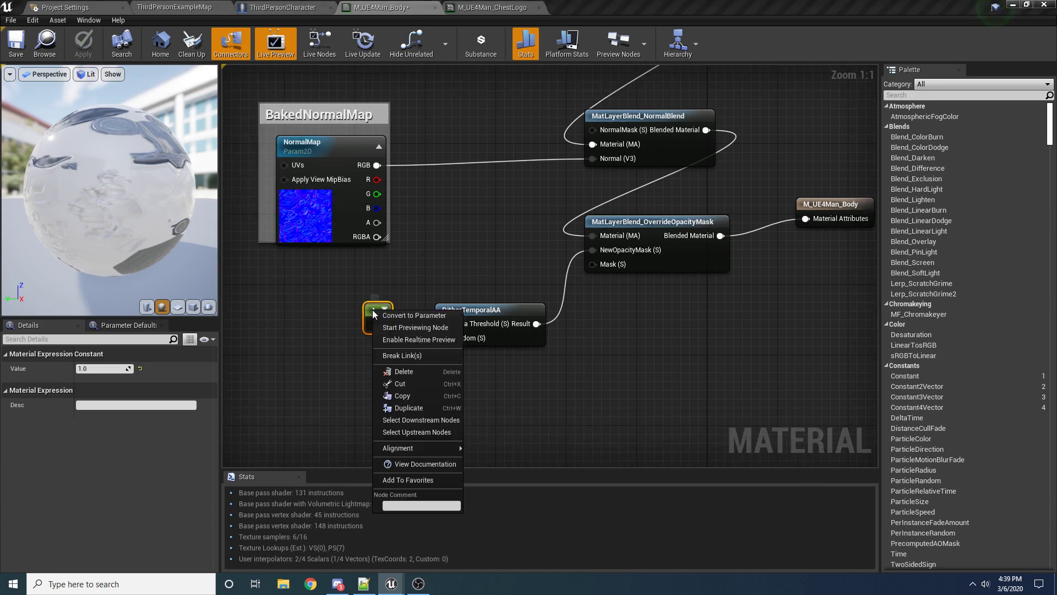
click(413, 315)
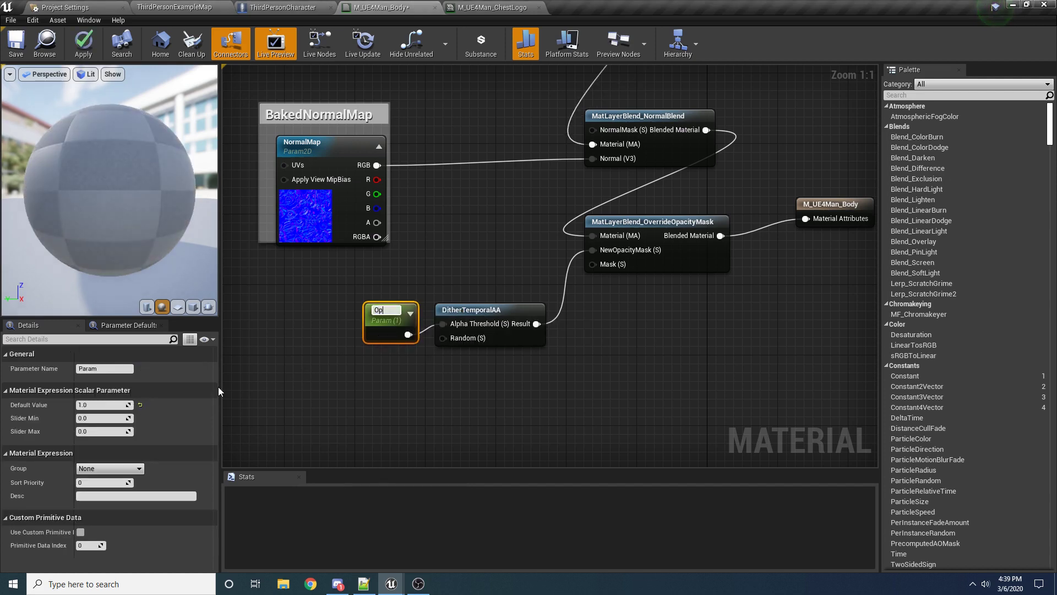
text(Opacity)
key(Return)
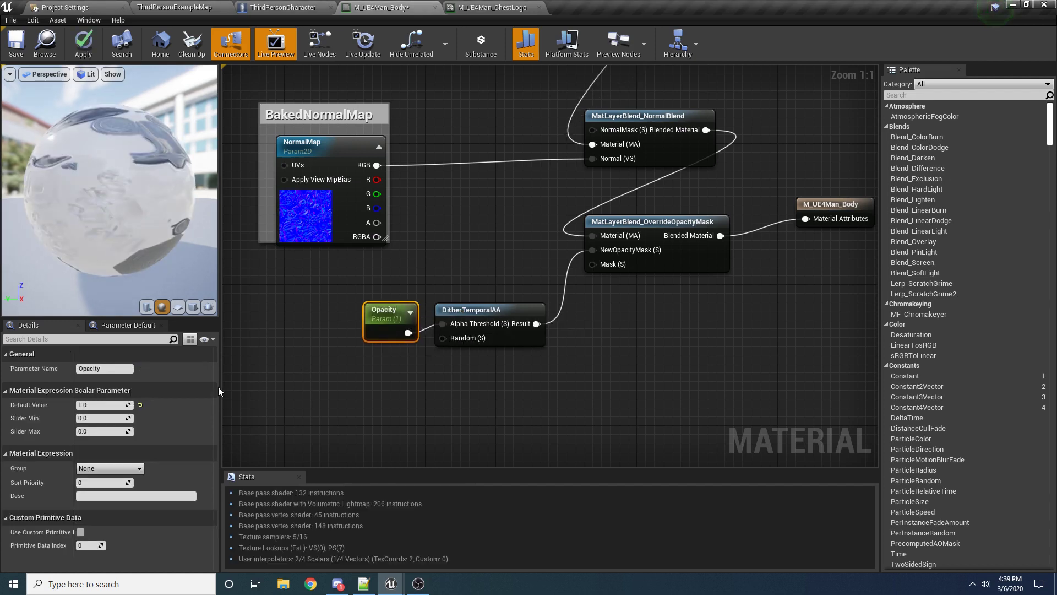
Step: Apply the Opacity parameter change to M_UE4Man_Body and save the material
click(331, 286)
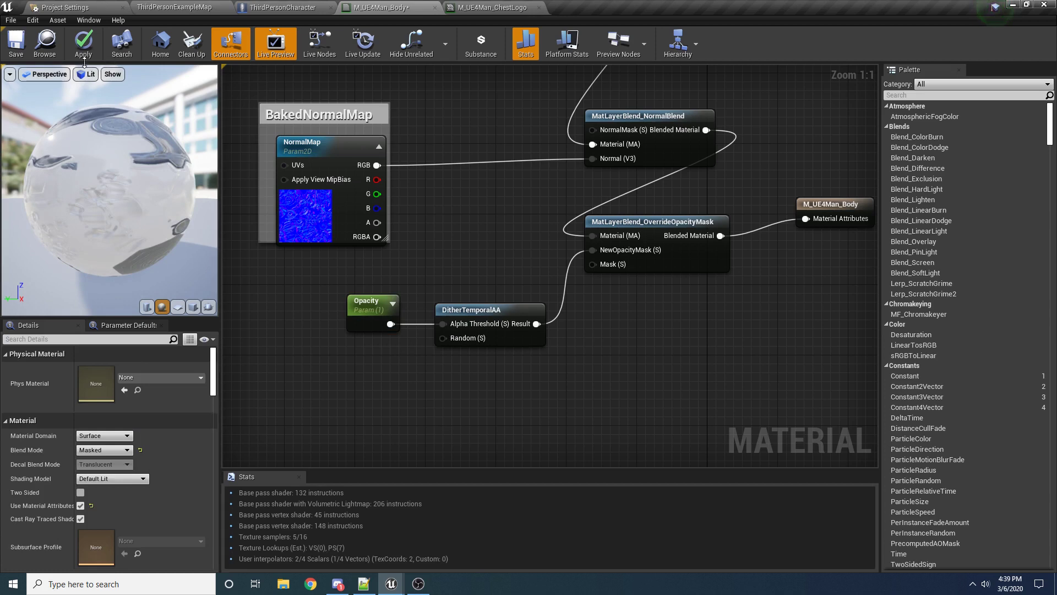
click(83, 45)
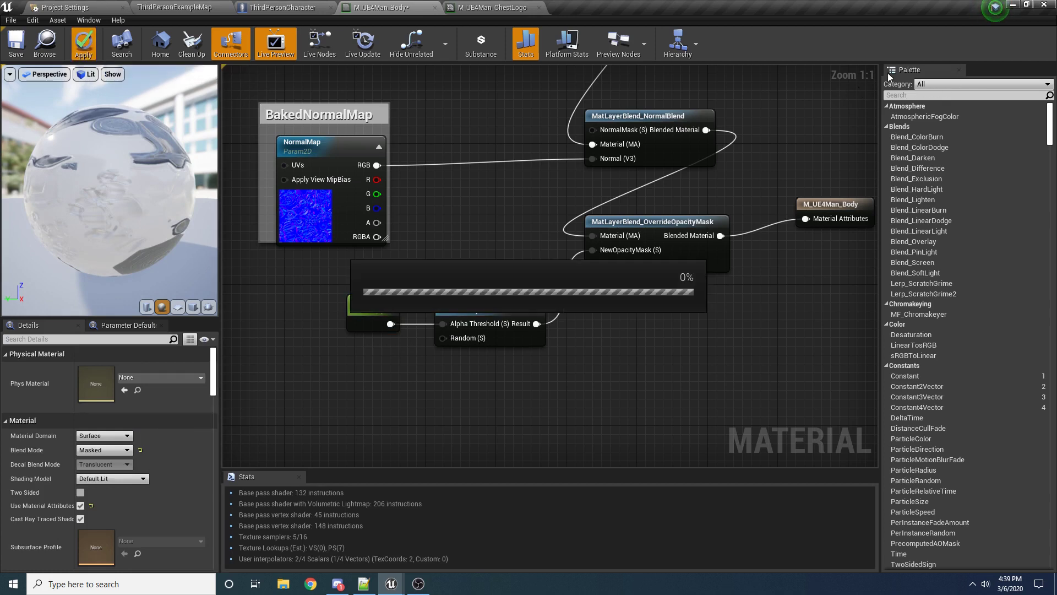
click(16, 43)
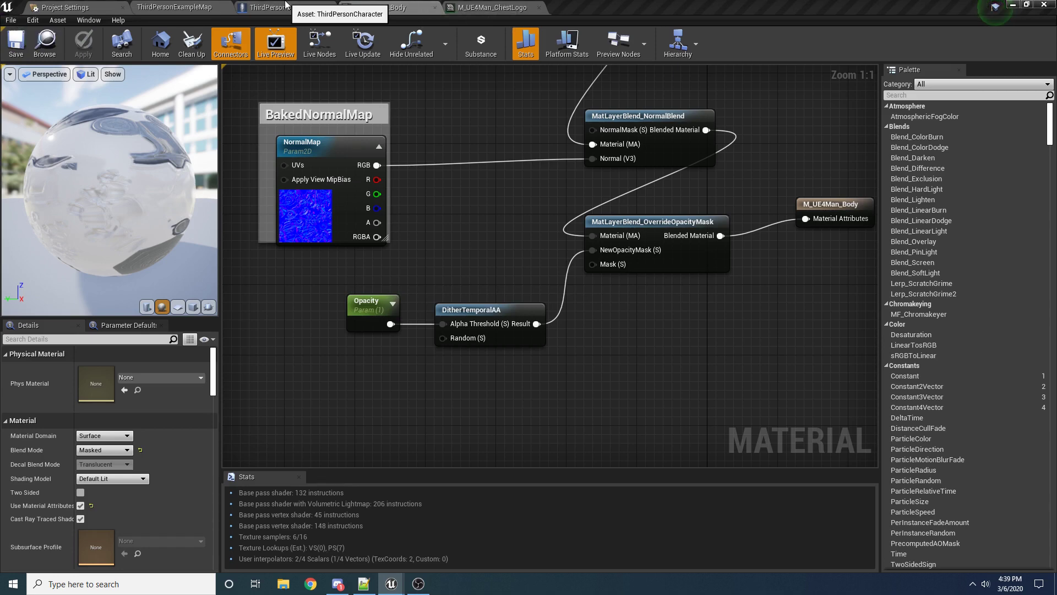
Step: Examine the mannequin in ThirdPersonCharacter's viewport, and look again at M_UE4Man_Body's node graph
click(285, 5)
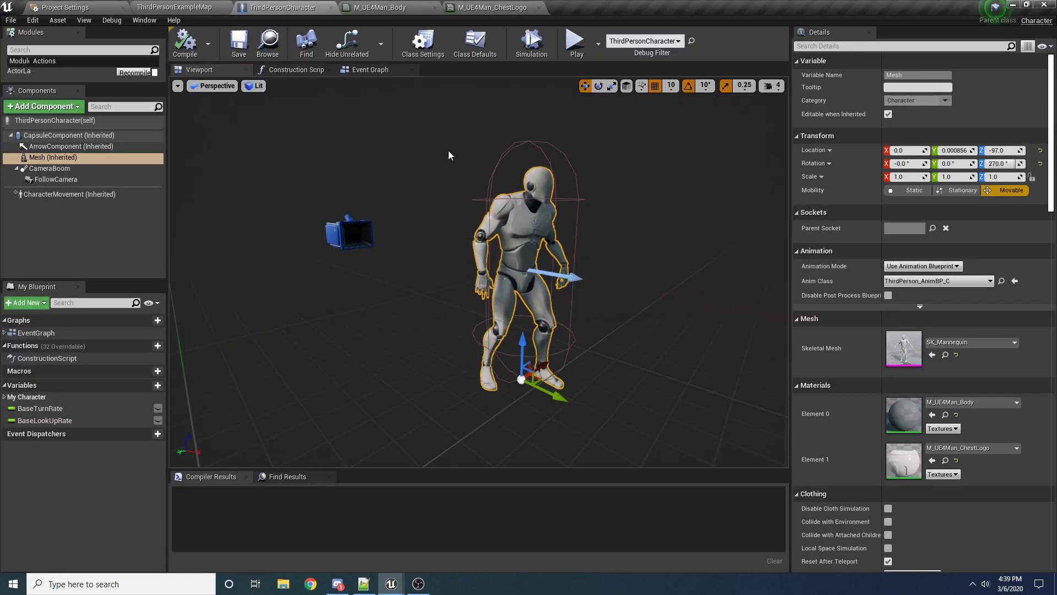
key(a)
right_drag(394, 147, 592, 141)
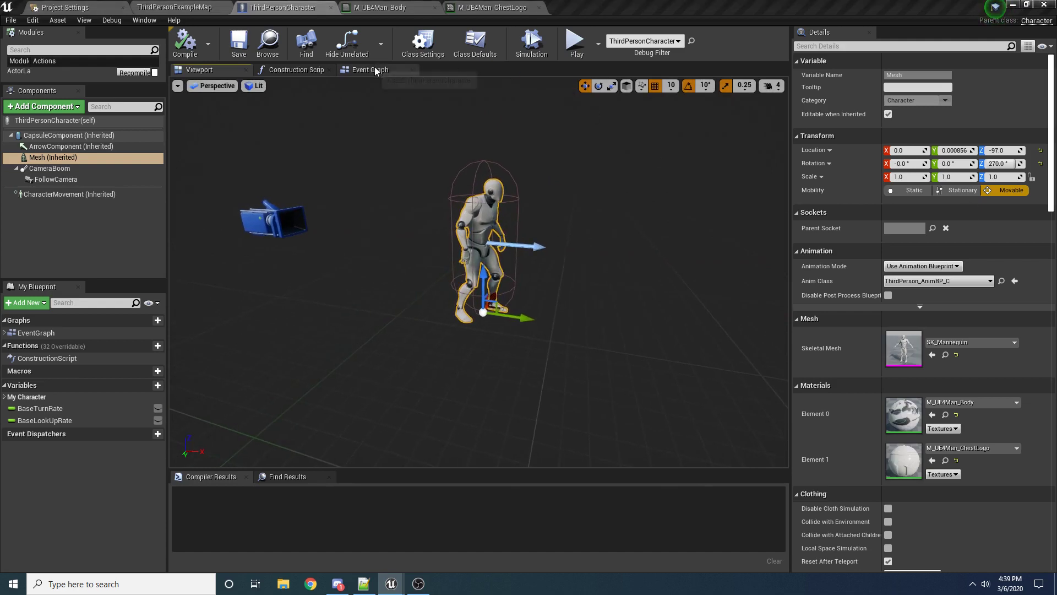
click(386, 7)
drag(345, 347, 342, 350)
click(324, 278)
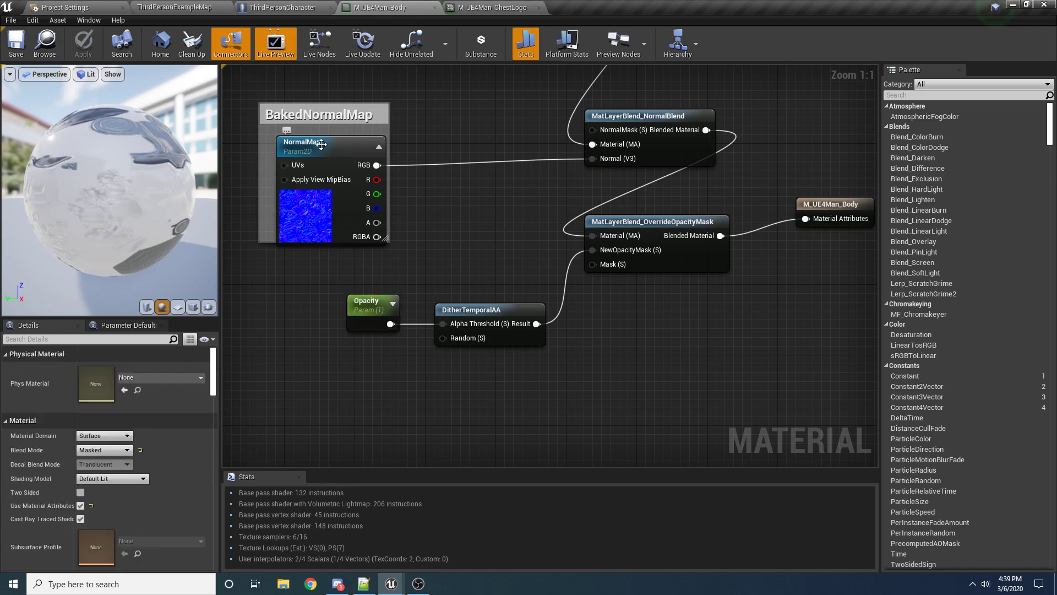
Step: Add an Event BeginPlay node in ThirdPersonCharacter's Event Graph, in the empty space above the Gamepad input group
click(286, 7)
click(370, 69)
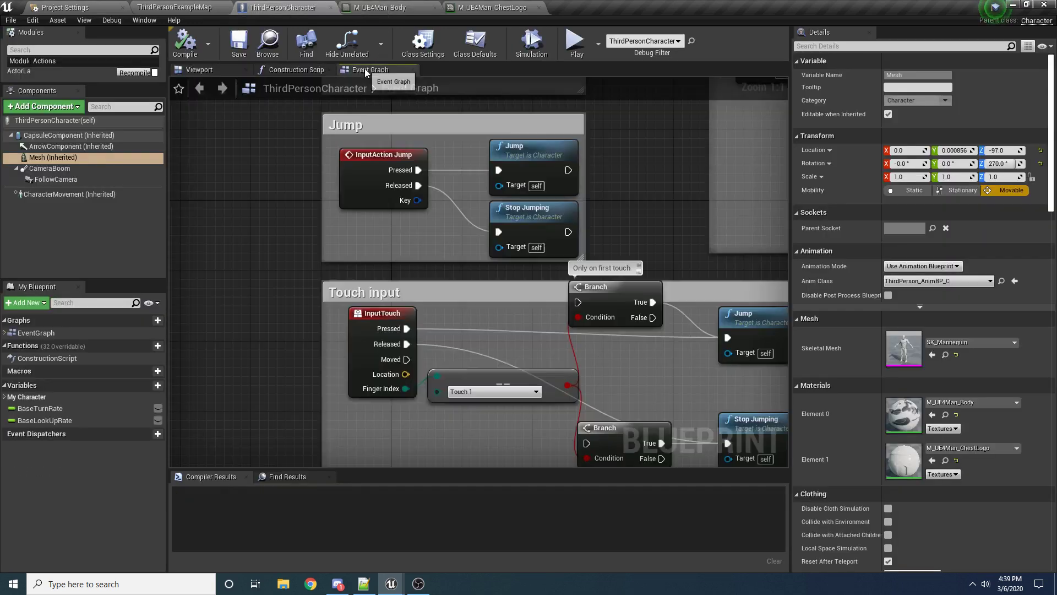
scroll(502, 378, down, 3)
right_drag(503, 303, 465, 434)
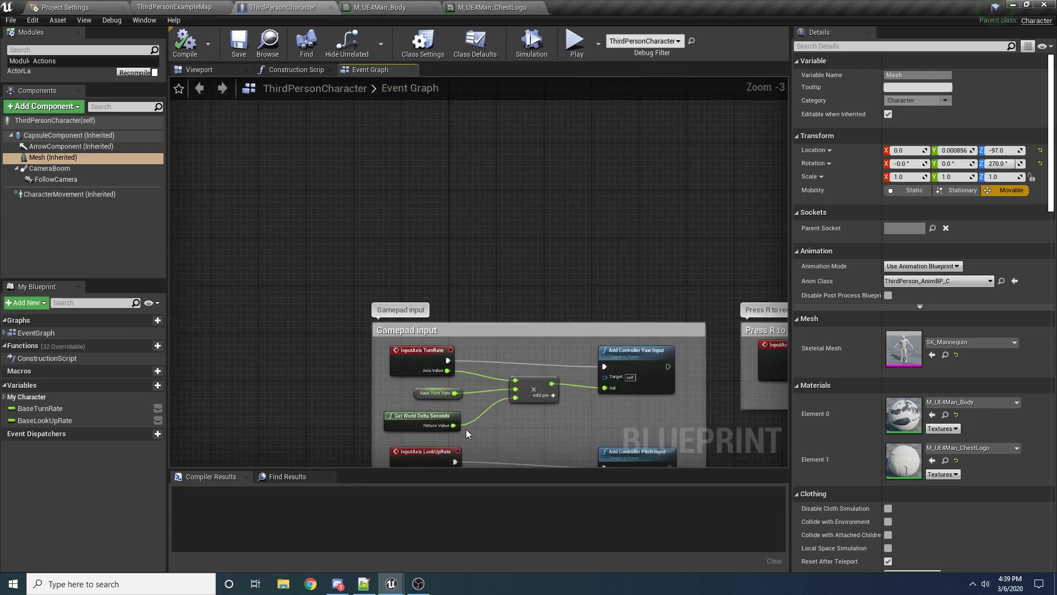
right_click(432, 233)
text(event begin pla)
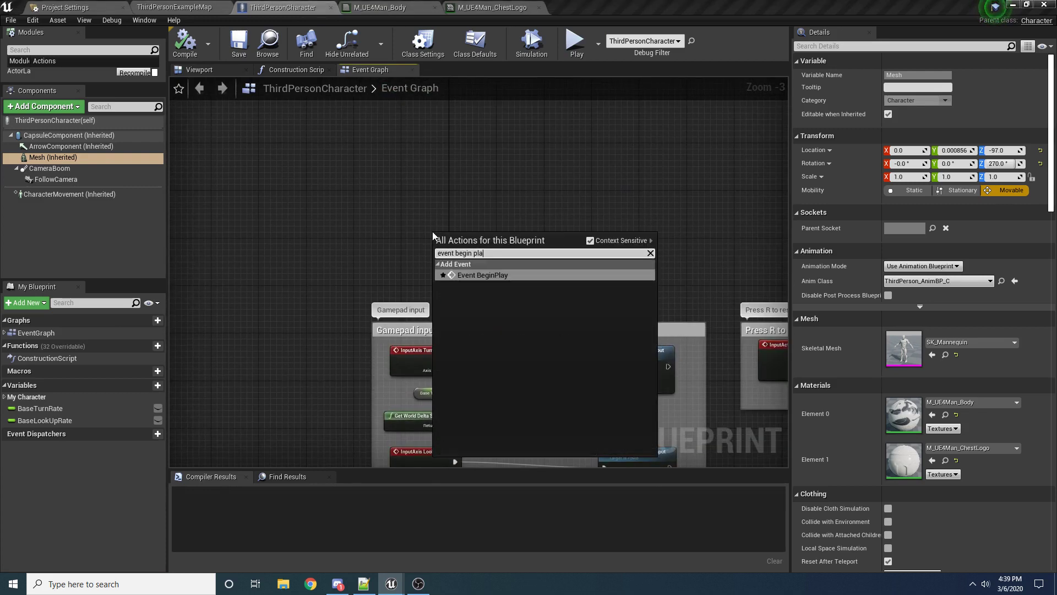
key(Return)
drag(466, 238, 417, 191)
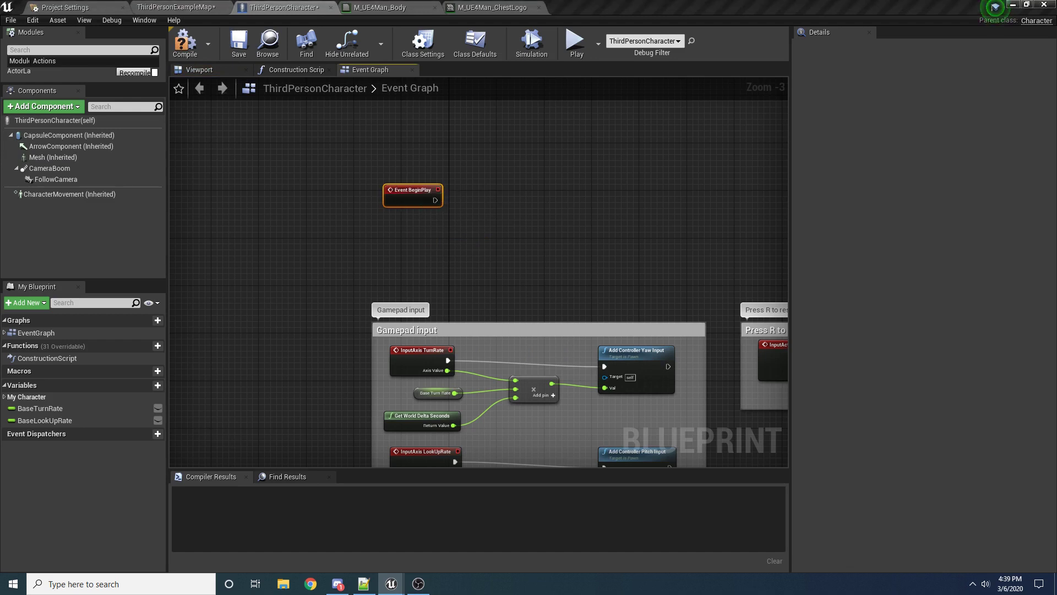
Step: Add a Create Dynamic Material Instance node and connect Event BeginPlay's execution output to it
scroll(440, 281, up, 3)
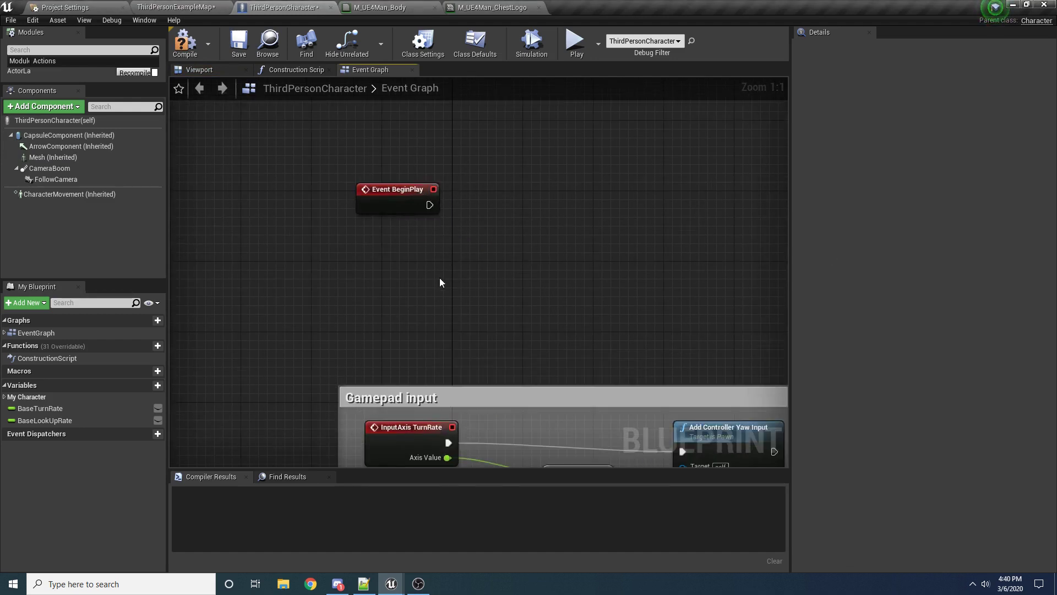
right_click(440, 279)
text(create dyn)
key(Return)
drag(484, 286, 504, 173)
drag(429, 205, 491, 208)
Step: Set the Create Dynamic Material Instance node's Parent to M_UE4Man_Body
click(528, 228)
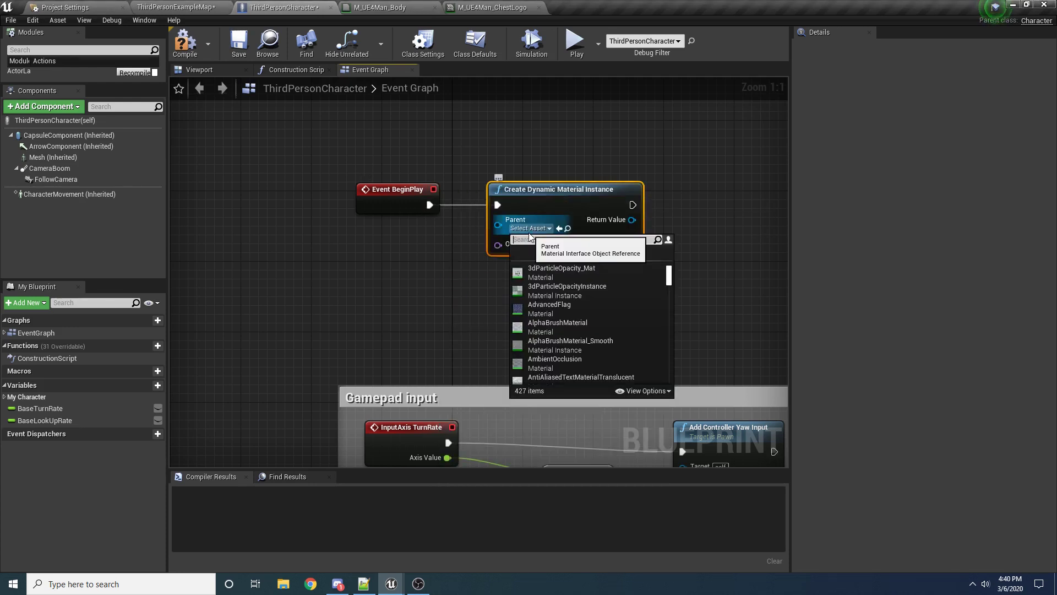
text(_UE4)
click(576, 277)
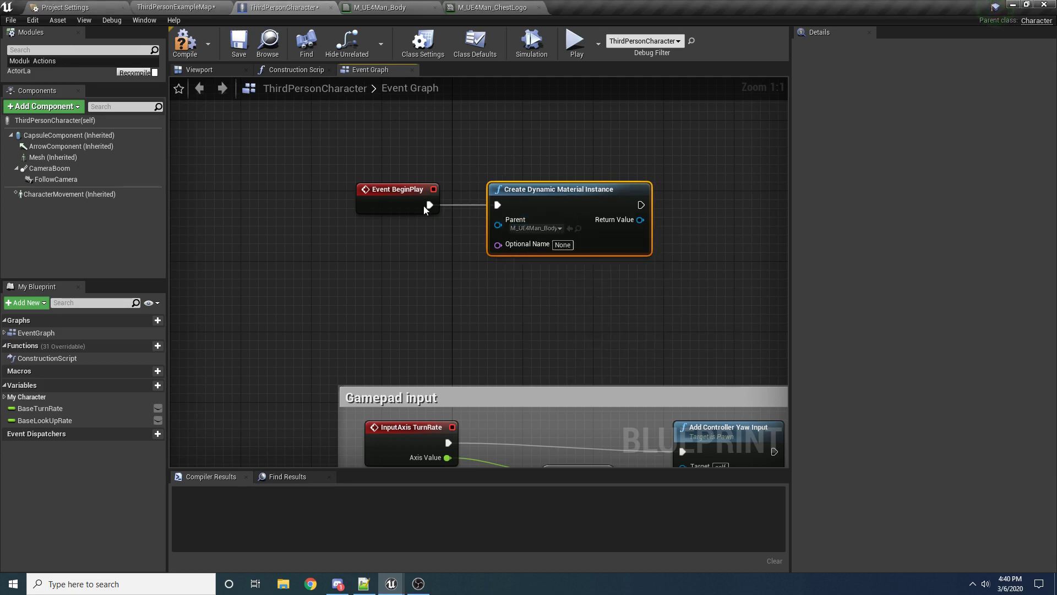
click(340, 7)
click(250, 6)
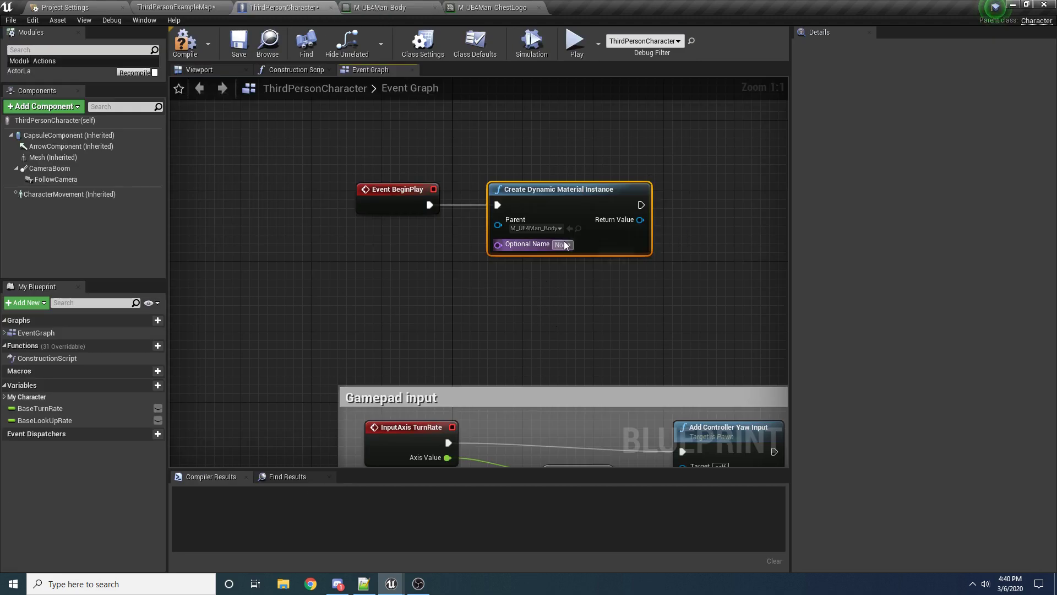
Step: Promote Create Dynamic Material Instance's Return Value to a variable named PlayerBodyMaterial
right_click(538, 234)
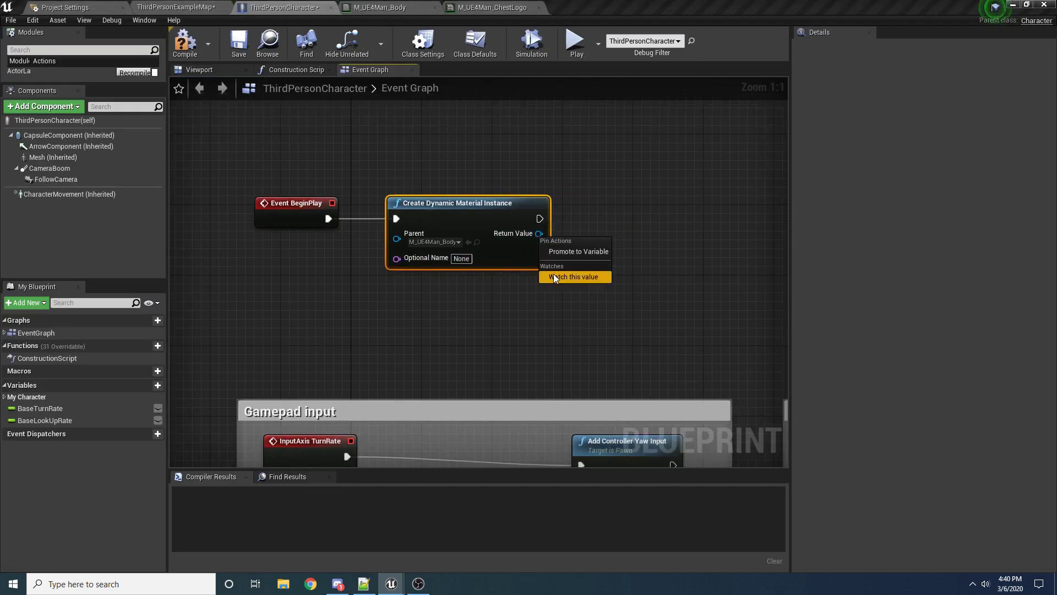
click(560, 249)
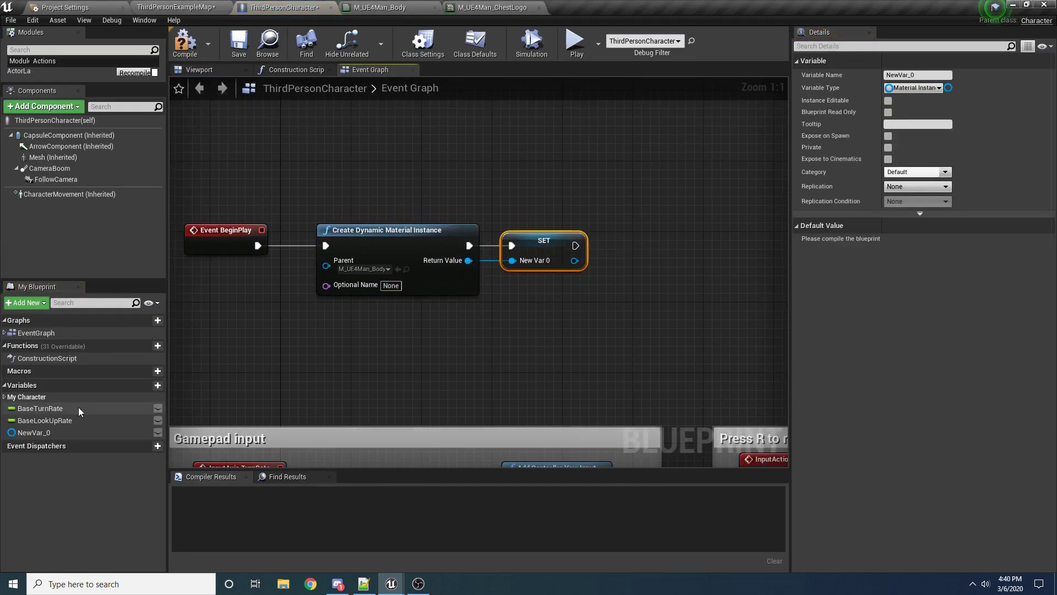
click(51, 436)
click(50, 435)
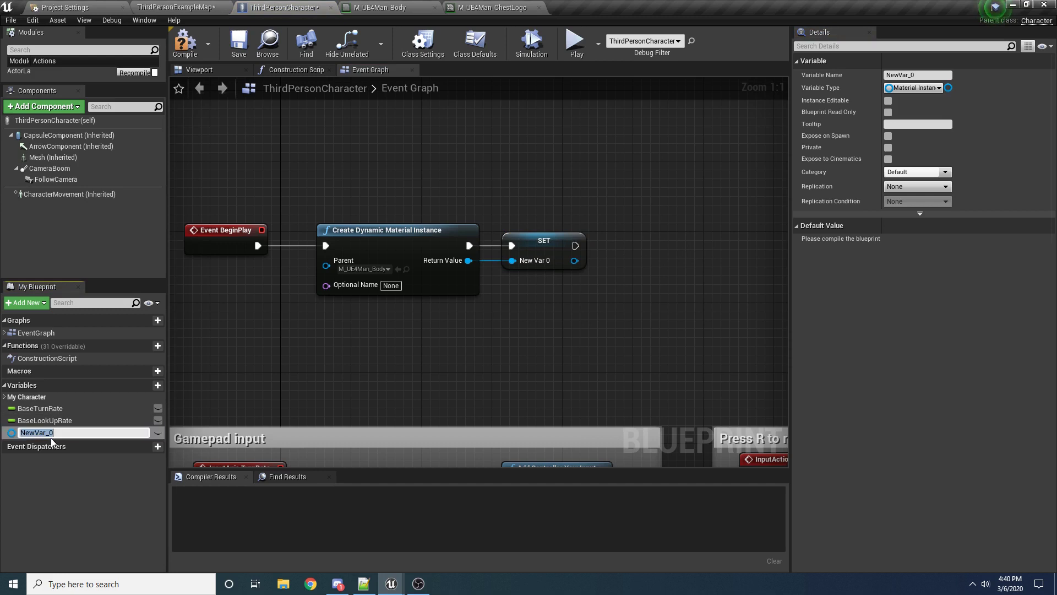
text(PlayerBodyMaterial)
key(Return)
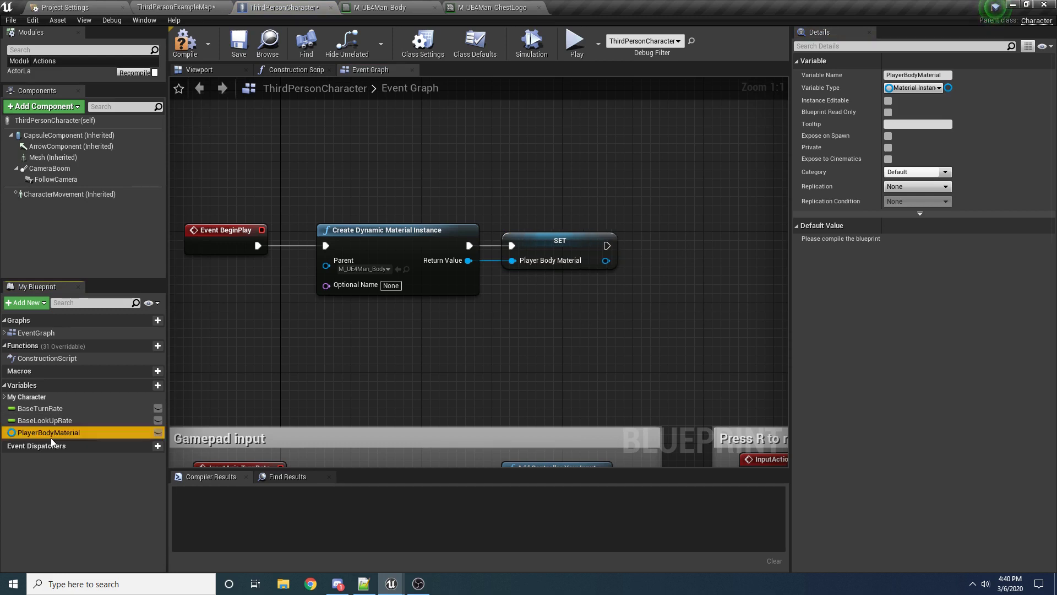
Step: Check the Mesh component's material elements, and add a Mesh reference with a Set Material node targeting it
right_drag(488, 395, 450, 393)
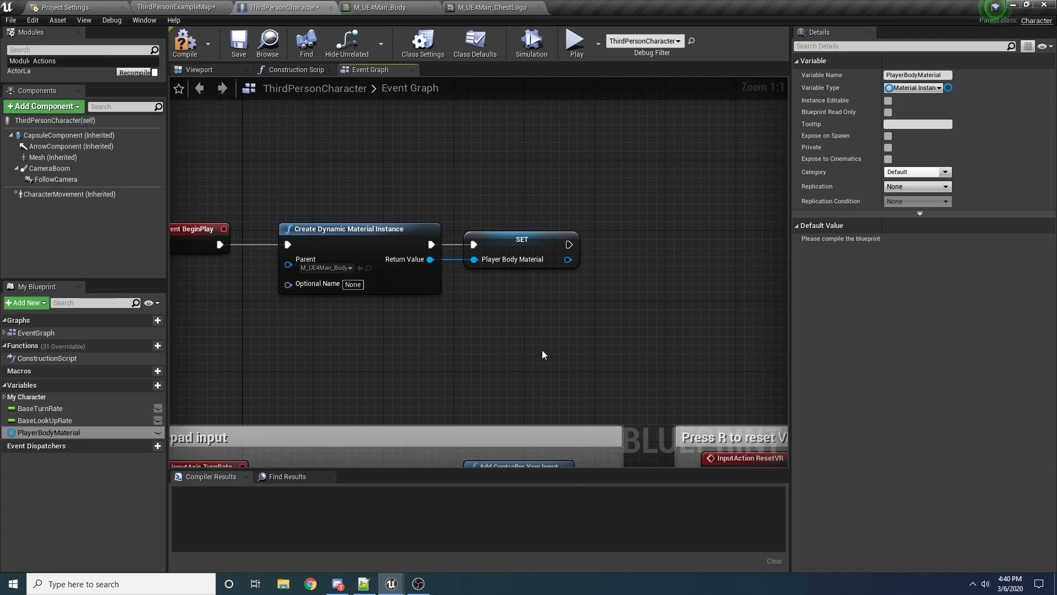
right_drag(539, 356, 493, 365)
click(53, 156)
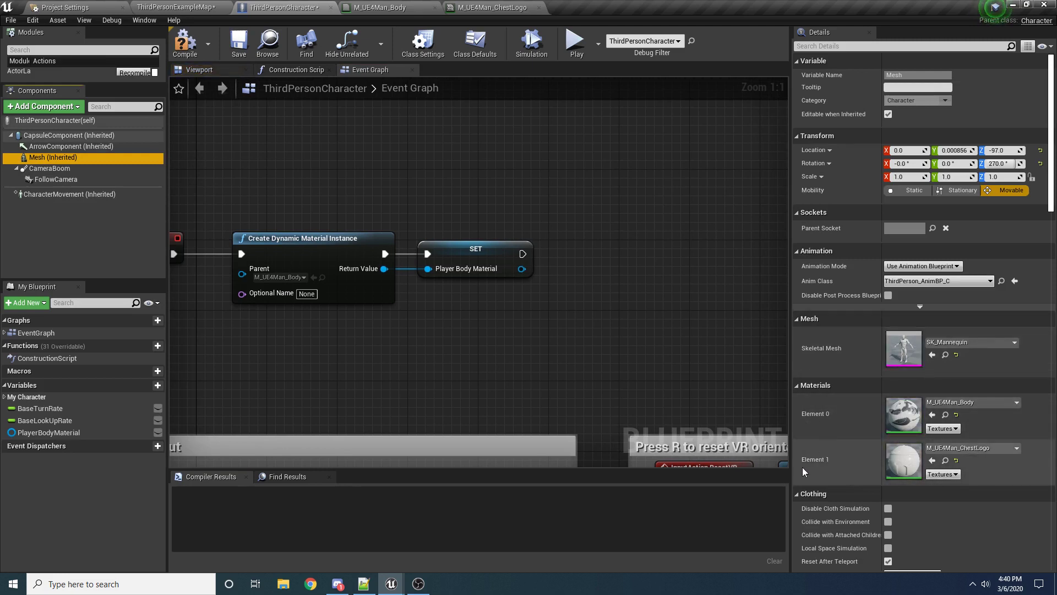
right_drag(560, 318, 536, 322)
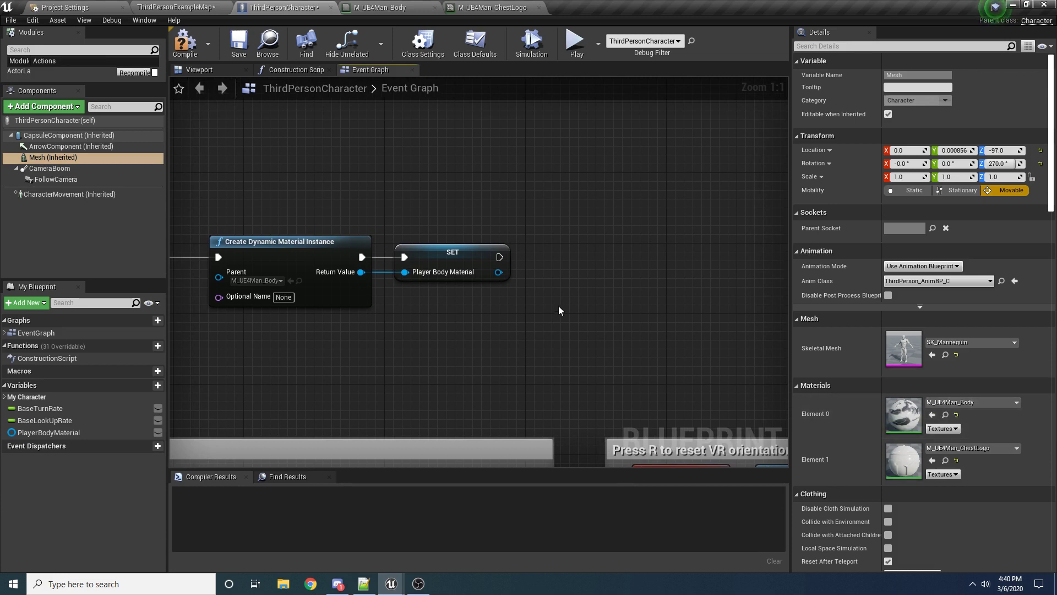
right_drag(557, 308, 527, 311)
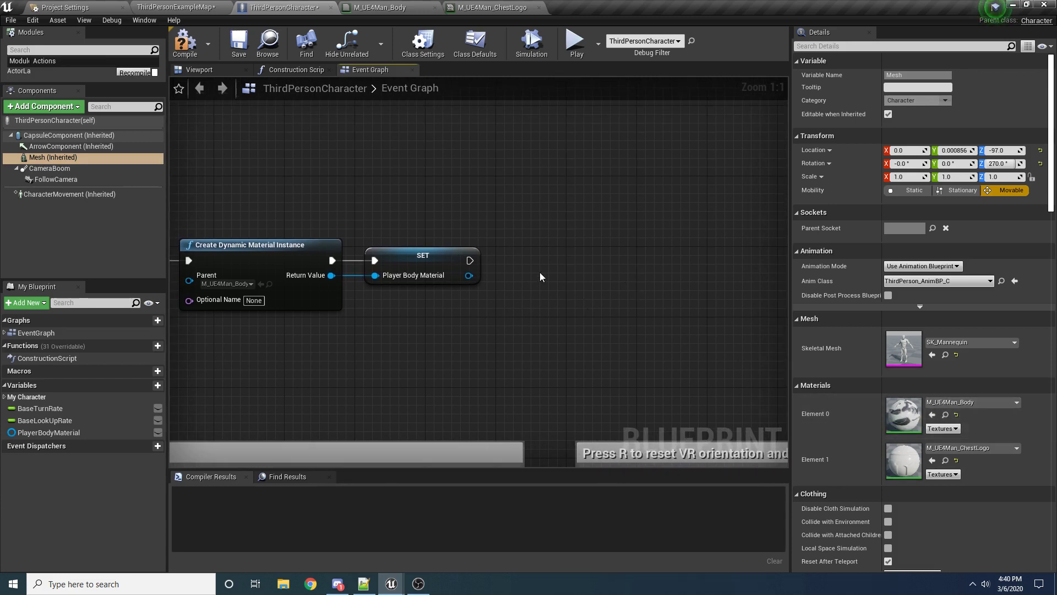
drag(469, 275, 496, 266)
click(388, 203)
drag(45, 158, 523, 279)
text(set mater)
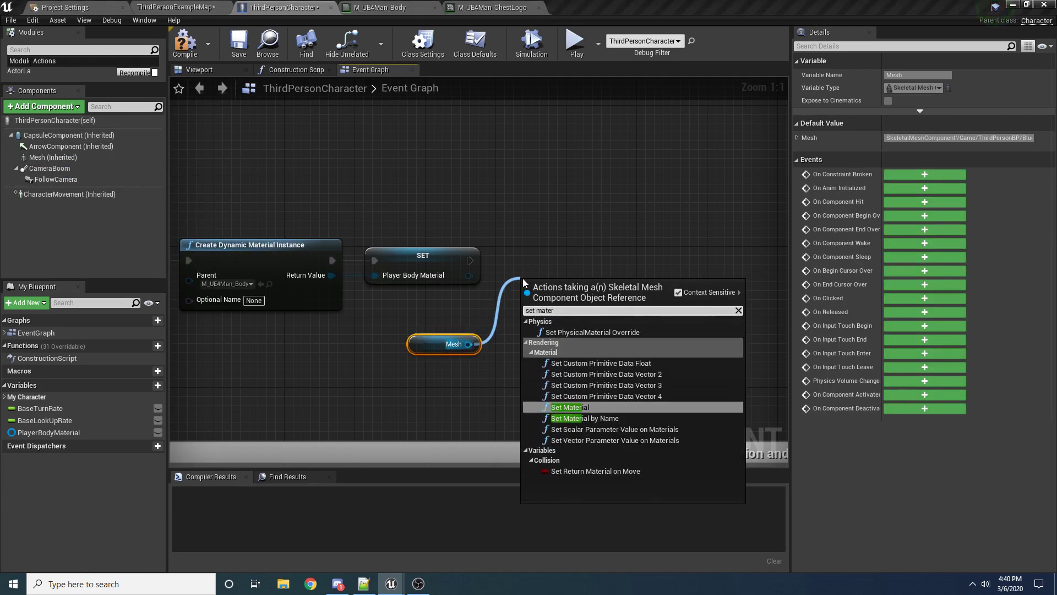
key(Return)
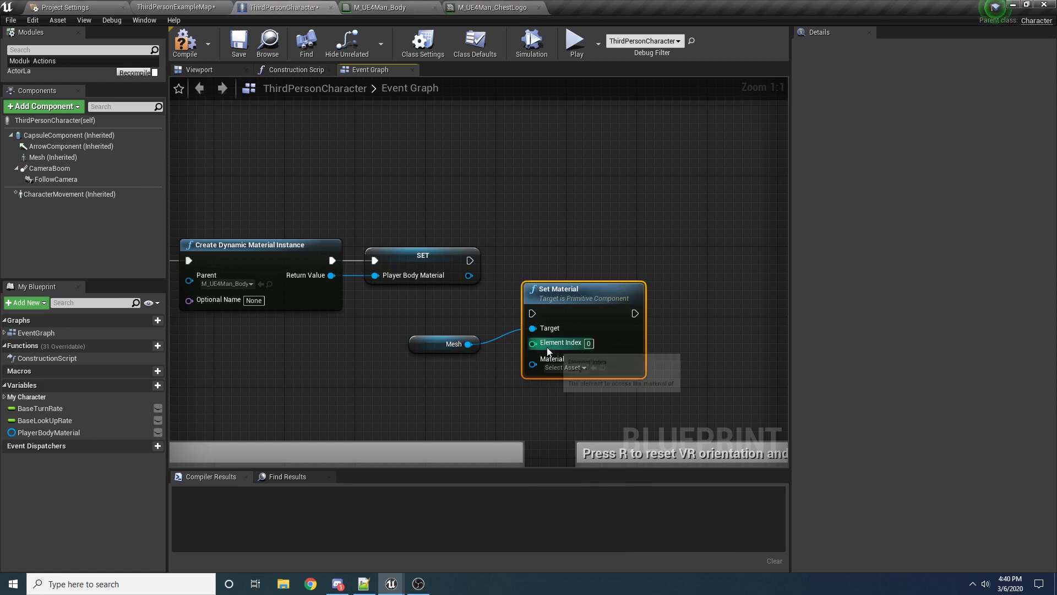
Step: Wire SET's execution and Player Body Material outputs into Set Material, tidy the nodes, and compile the blueprint
drag(531, 313, 470, 261)
drag(584, 302, 598, 251)
drag(469, 275, 550, 310)
drag(431, 348, 449, 313)
click(520, 351)
scroll(521, 352, down, 1)
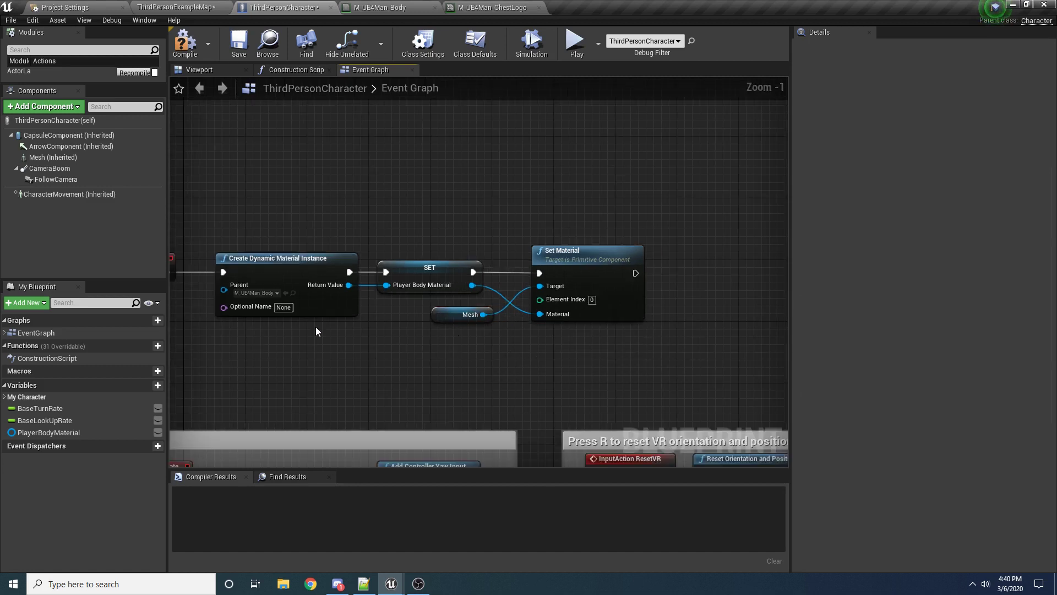
click(185, 43)
Step: Add a second Create Dynamic Material Instance node and connect Set Material's execution output to it
click(55, 158)
right_drag(714, 297, 471, 251)
scroll(471, 251, up, 1)
right_click(499, 244)
text(create )
text(dynamic)
key(Return)
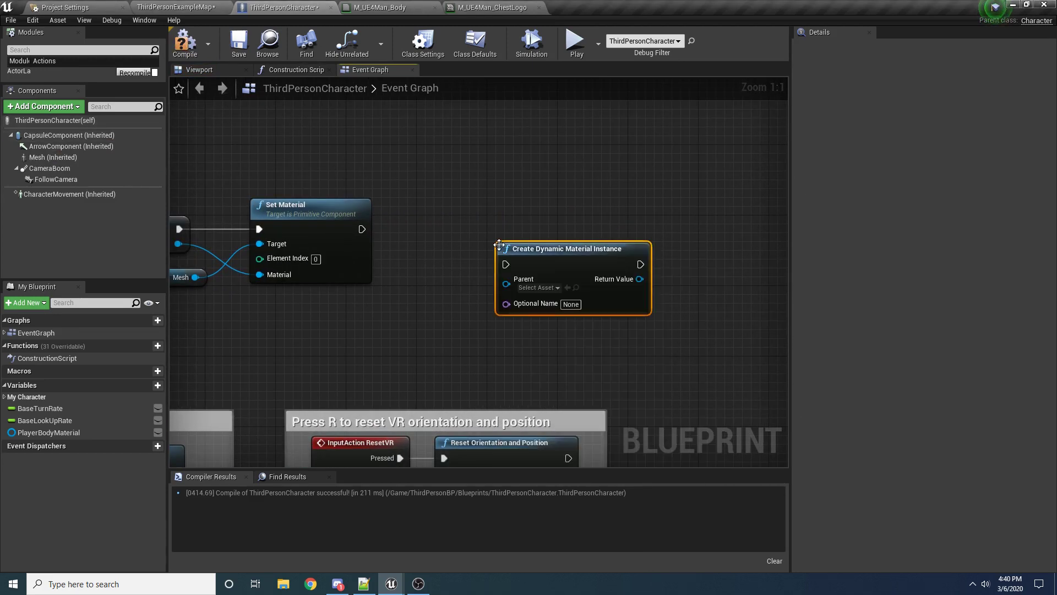
drag(362, 229, 472, 225)
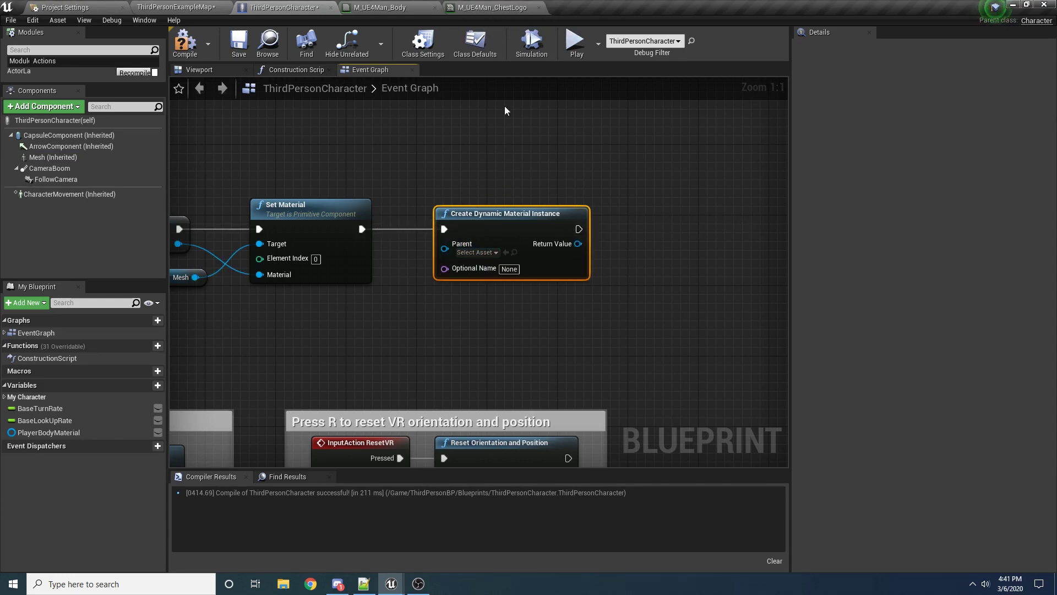
Step: Set the second Create Dynamic Material Instance node's Parent to the M_UE4Man_ChestLogo material
click(474, 253)
text(ue4)
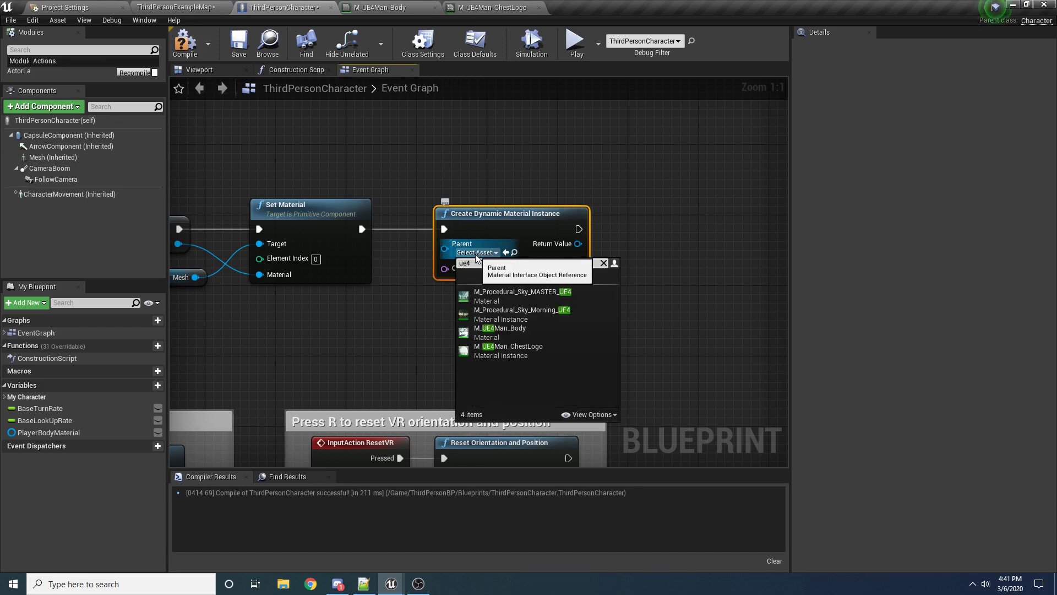
text(_man=)
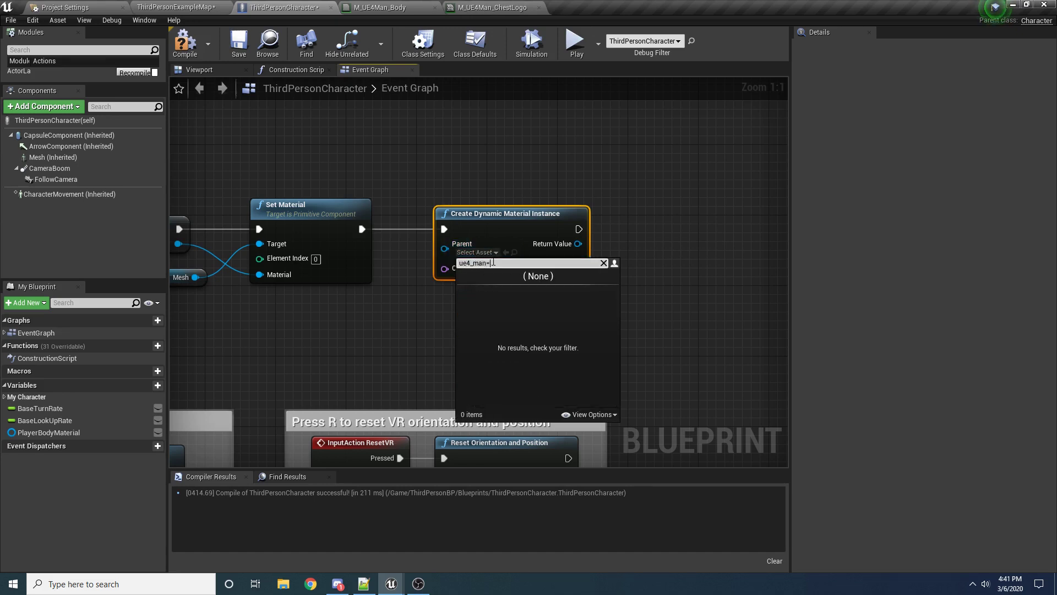
key(BackSpace)
key(BackSpace)
key(BackSpace)
text(M_)
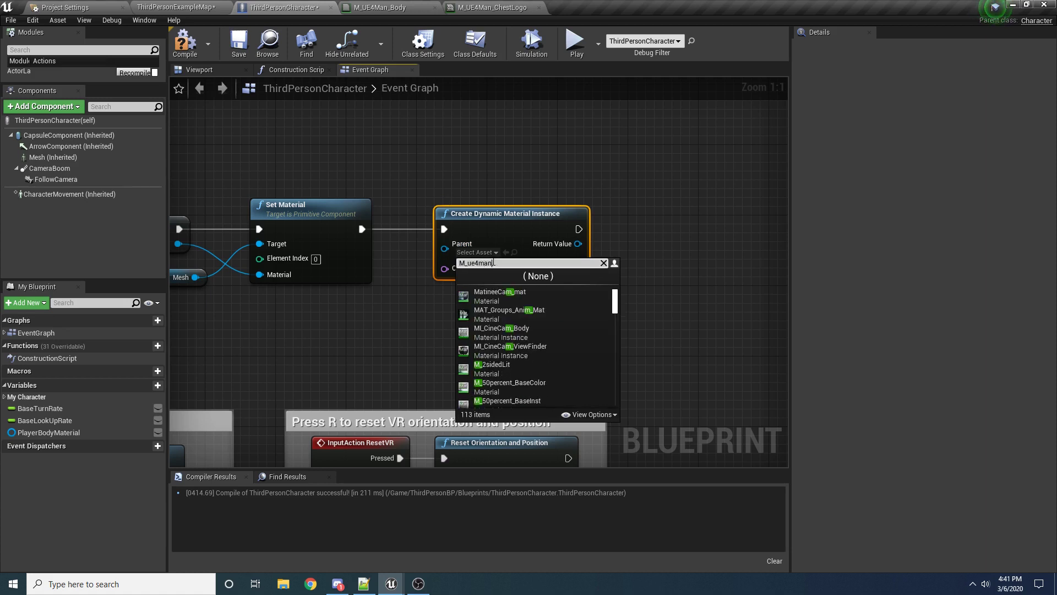
click(508, 310)
Step: Promote the second Create Dynamic Material Instance's Return Value to a variable named PlayeChestLogoMaterial and align its SET node
right_drag(584, 250, 554, 258)
right_click(556, 252)
click(589, 267)
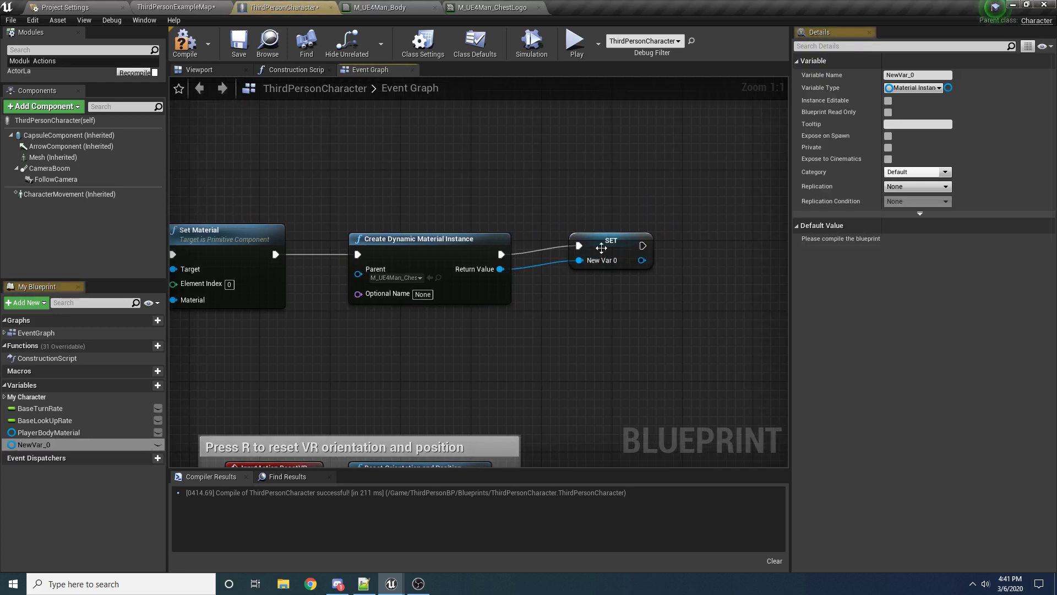
click(50, 444)
key(F2)
text(PlayeChestLogoM)
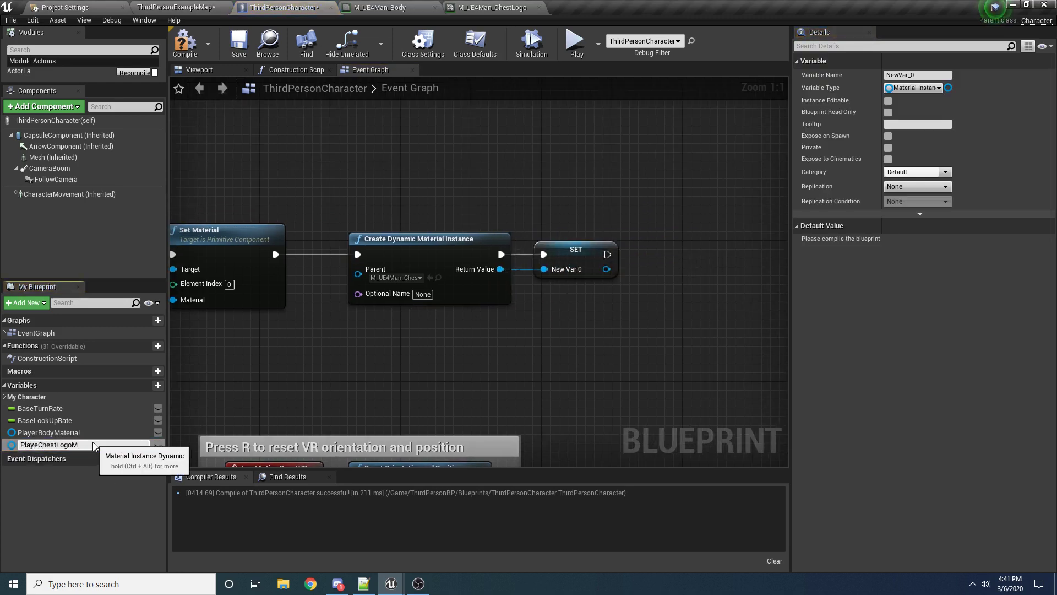
text(aterial)
key(Return)
right_drag(548, 372, 402, 393)
right_click(394, 329)
click(504, 292)
drag(504, 292, 573, 327)
text(s)
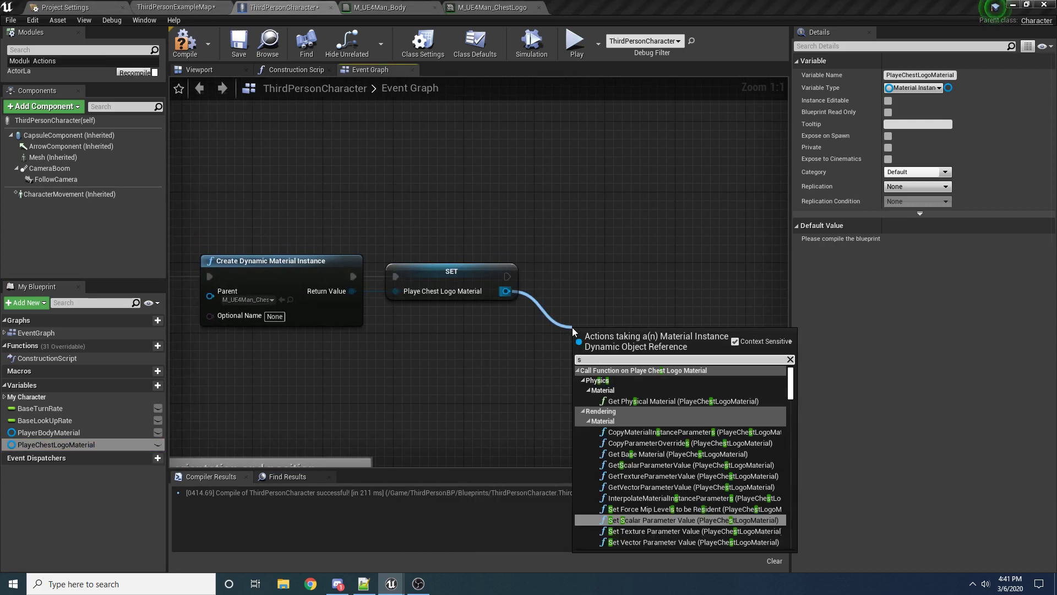
click(476, 338)
Step: Add a Mesh reference with a Set Material node targeting it, and connect the chest logo SET's execution output to Set Material
drag(44, 157, 570, 301)
text(set mater)
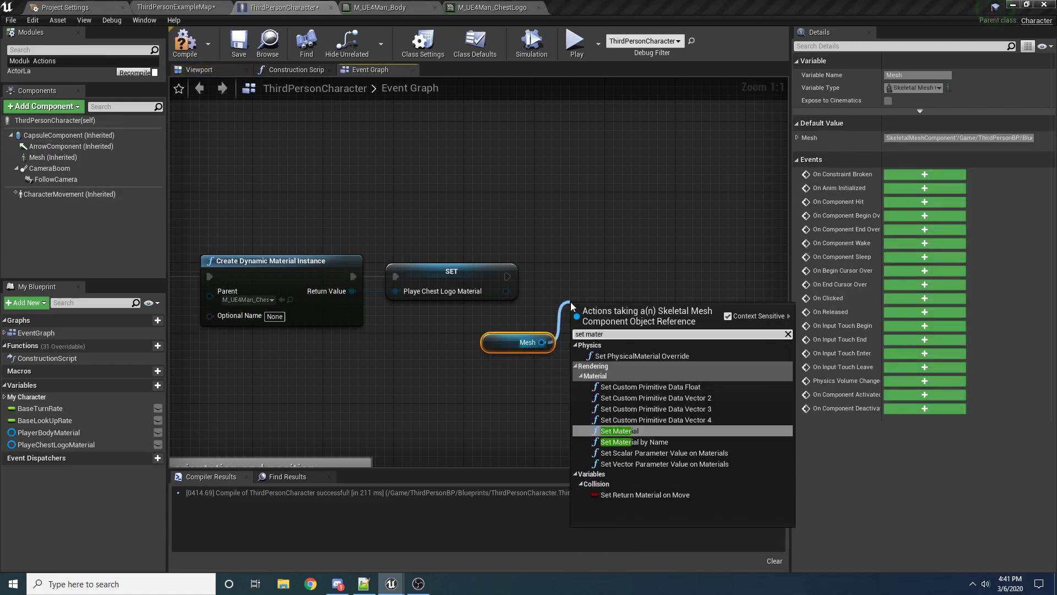
key(Return)
drag(502, 270, 586, 341)
drag(605, 326, 595, 275)
Step: Set the new Set Material node's Element Index to 1, check the Mesh component's material elements, and tidy the nodes
click(628, 316)
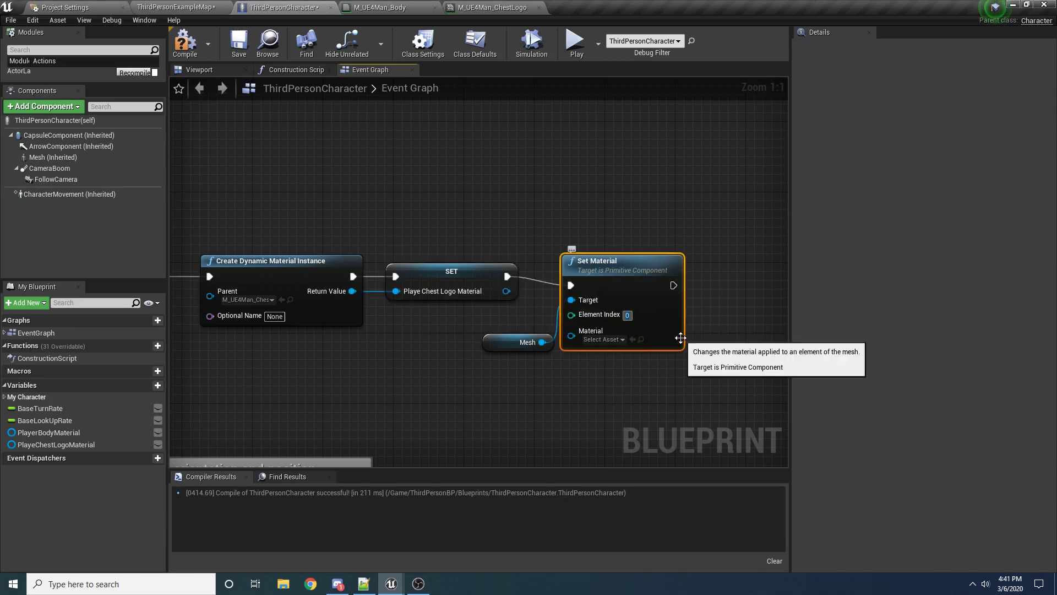
text(1)
click(53, 157)
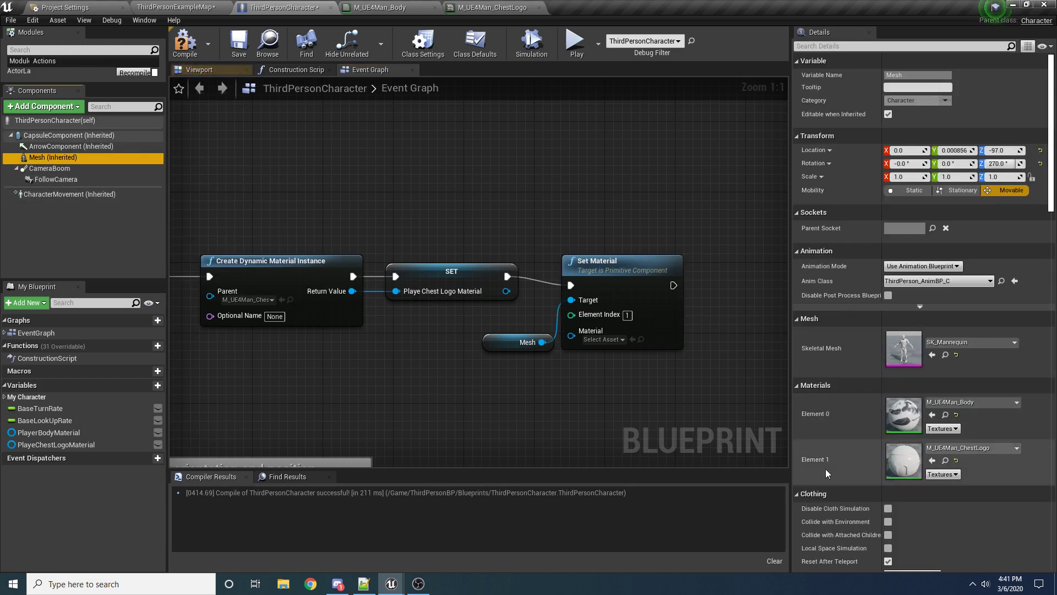
drag(606, 260, 614, 252)
drag(523, 342, 504, 342)
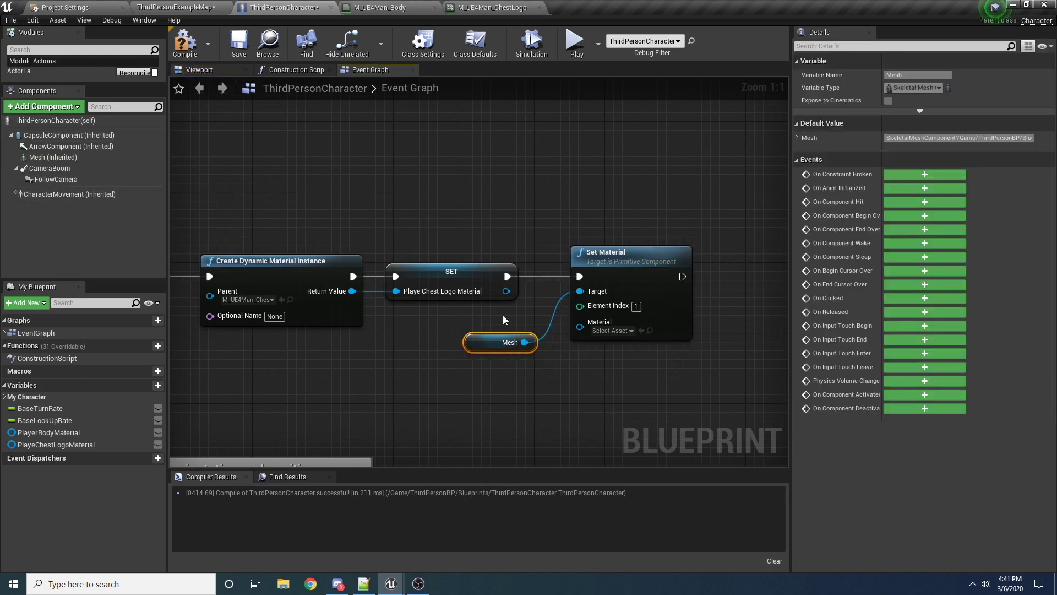
Step: Connect the Playe Chest Logo Material output to Set Material's Material input, and compile and save the blueprint
drag(506, 291, 580, 326)
click(586, 394)
right_drag(585, 393, 692, 345)
scroll(649, 338, down, 2)
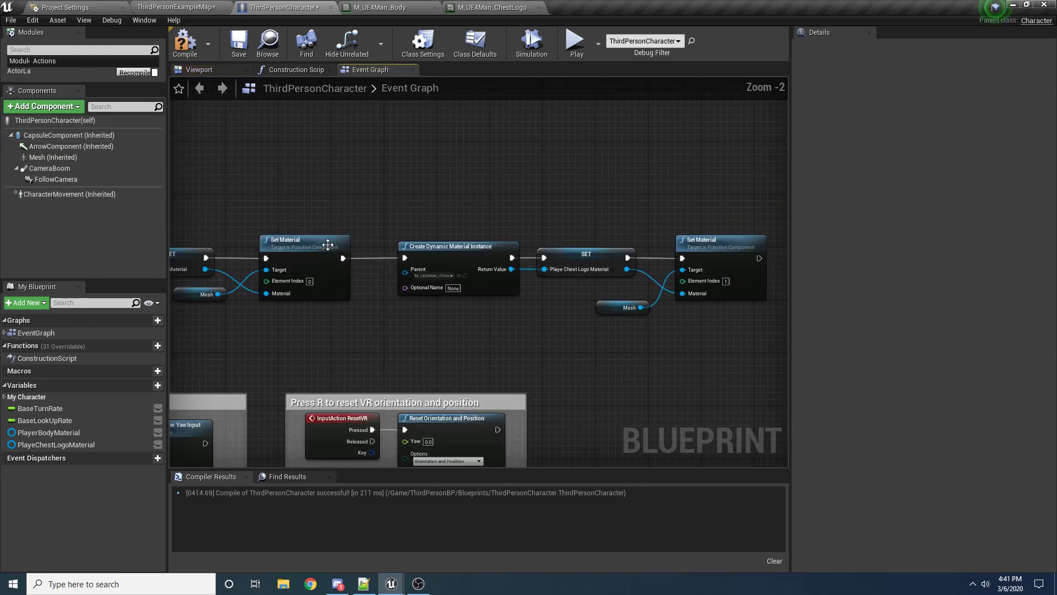
click(185, 44)
click(239, 44)
Step: Recompile the blueprint and add an Event Tick node in the empty graph area below the Touch input group
scroll(349, 211, down, 2)
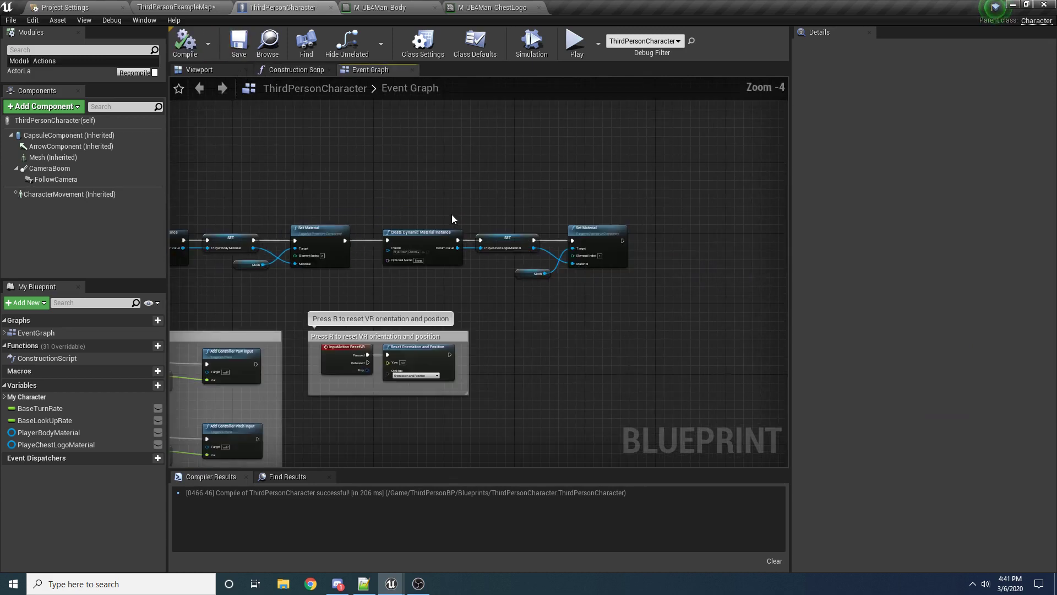
right_drag(448, 213, 507, 196)
right_drag(410, 322, 494, 257)
right_drag(449, 408, 549, 167)
right_drag(495, 388, 448, 326)
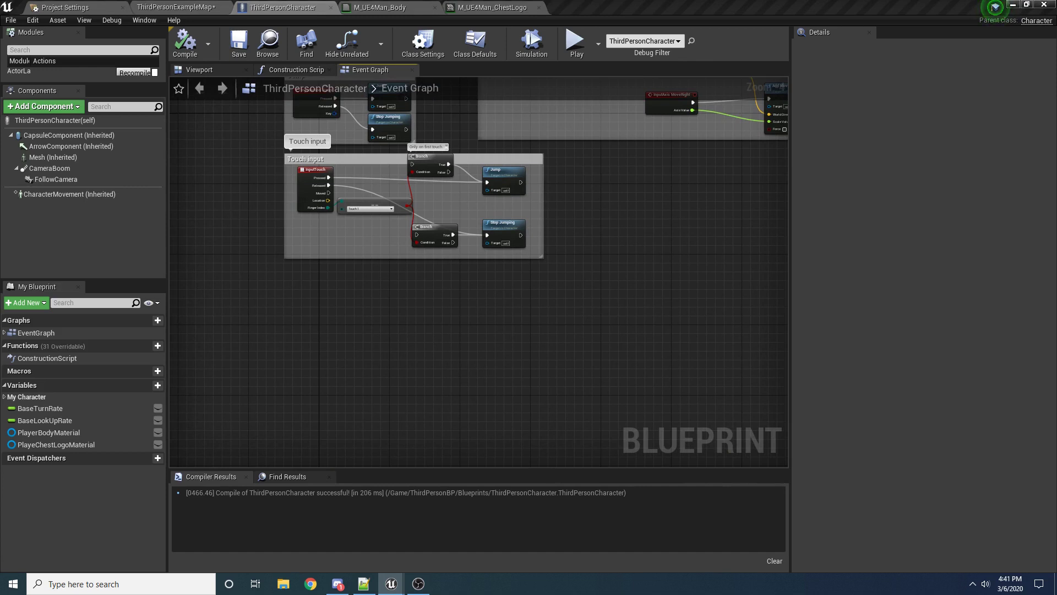
click(185, 43)
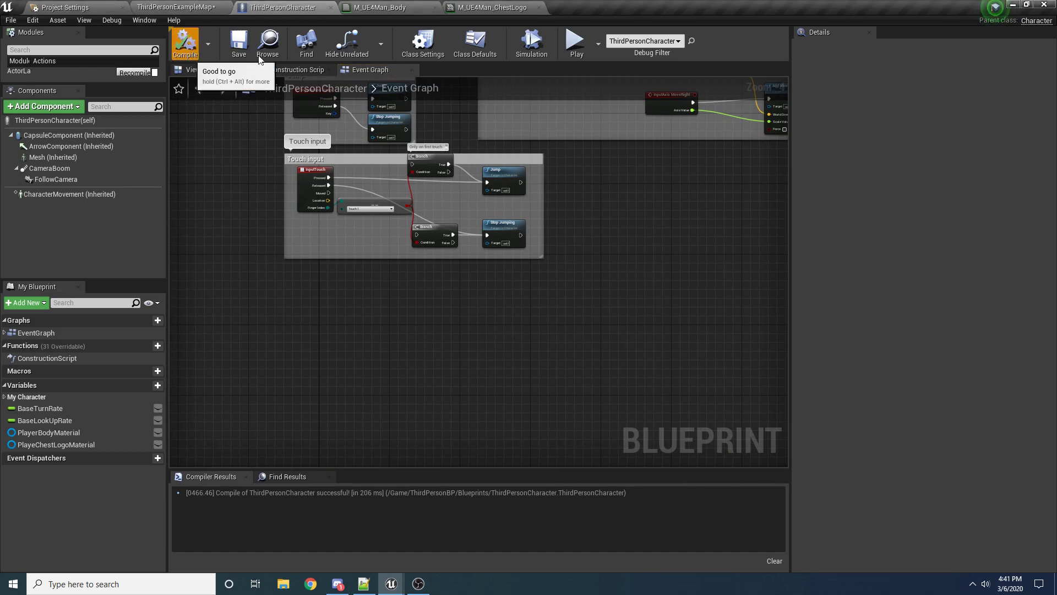
scroll(326, 308, up, 2)
right_click(324, 308)
text(event tick)
key(Return)
scroll(330, 313, up, 2)
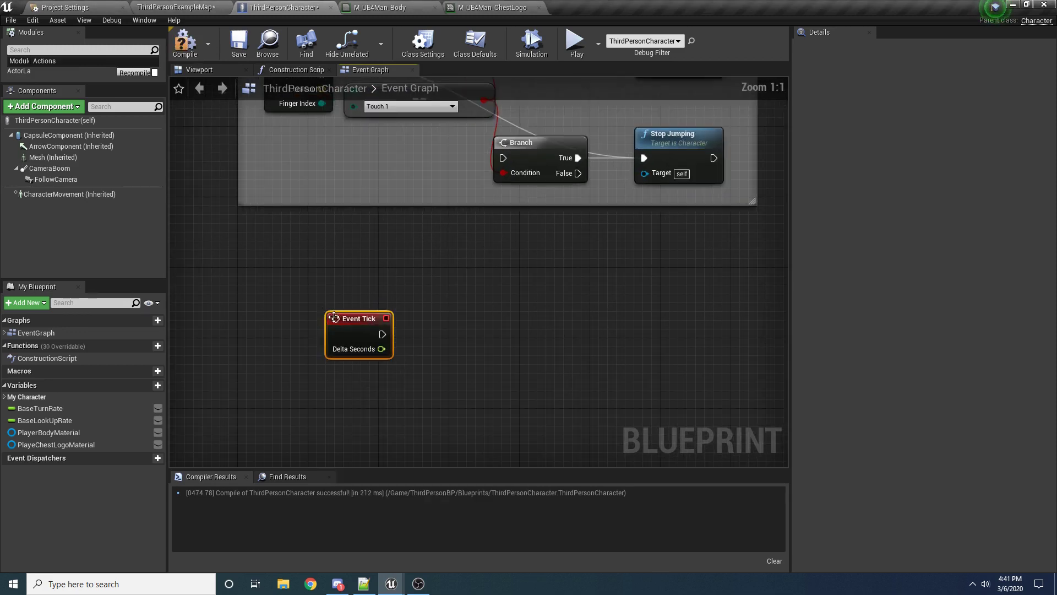
drag(344, 327, 329, 328)
click(430, 288)
right_drag(430, 288, 392, 241)
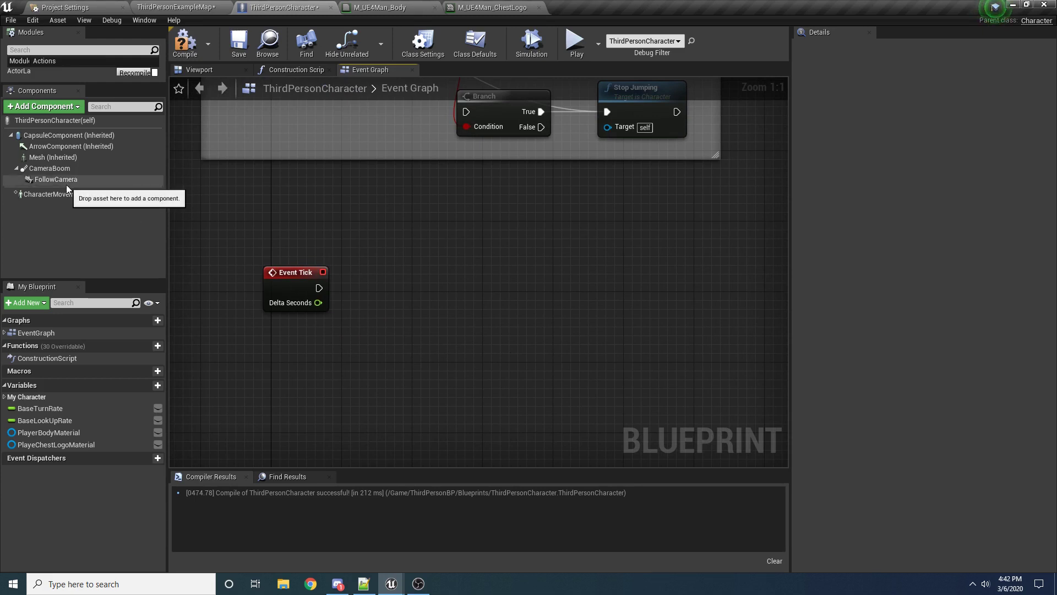
Step: Add a Follow Camera reference below Event Tick with a GetWorldLocation node connected to it
drag(66, 184, 444, 368)
text(get world)
key(Up)
key(Up)
key(Up)
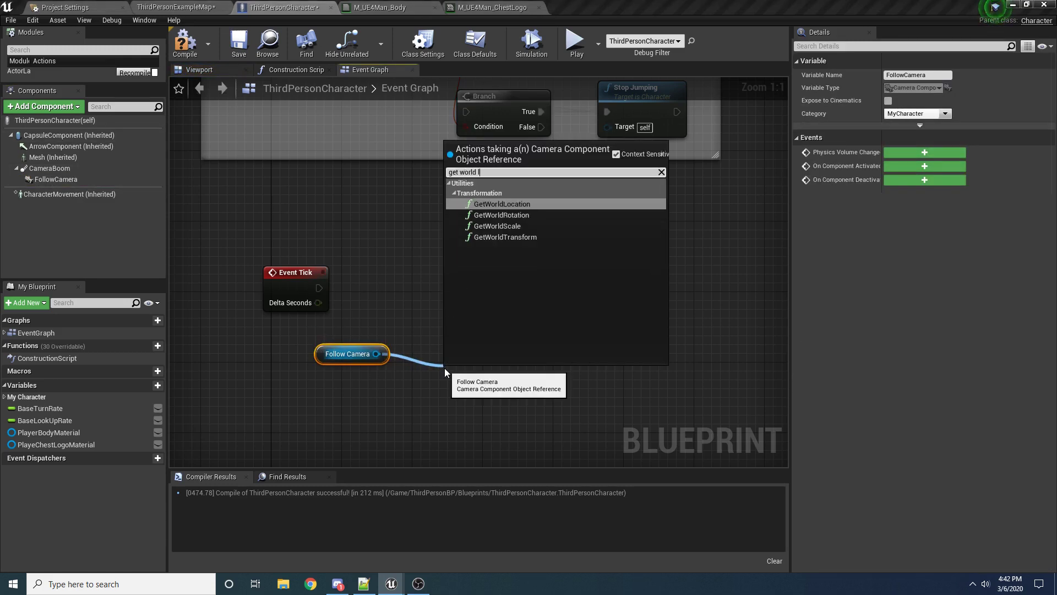
key(Return)
drag(457, 357, 431, 330)
click(434, 298)
Step: Add a GetActorLocation node targeting self and place it beneath the GetWorldLocation node
right_click(379, 421)
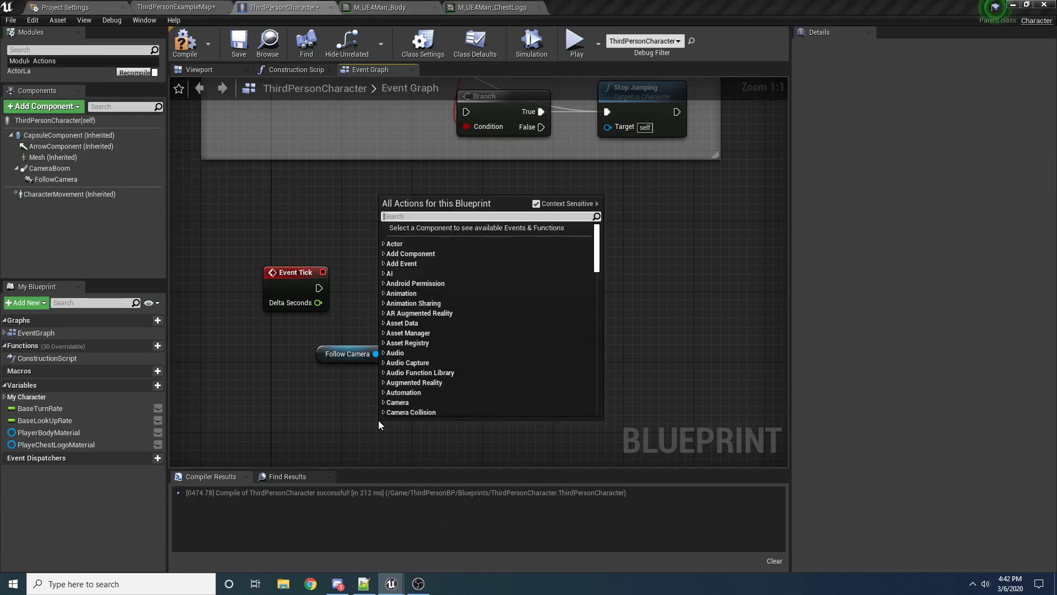
text(get actor loc)
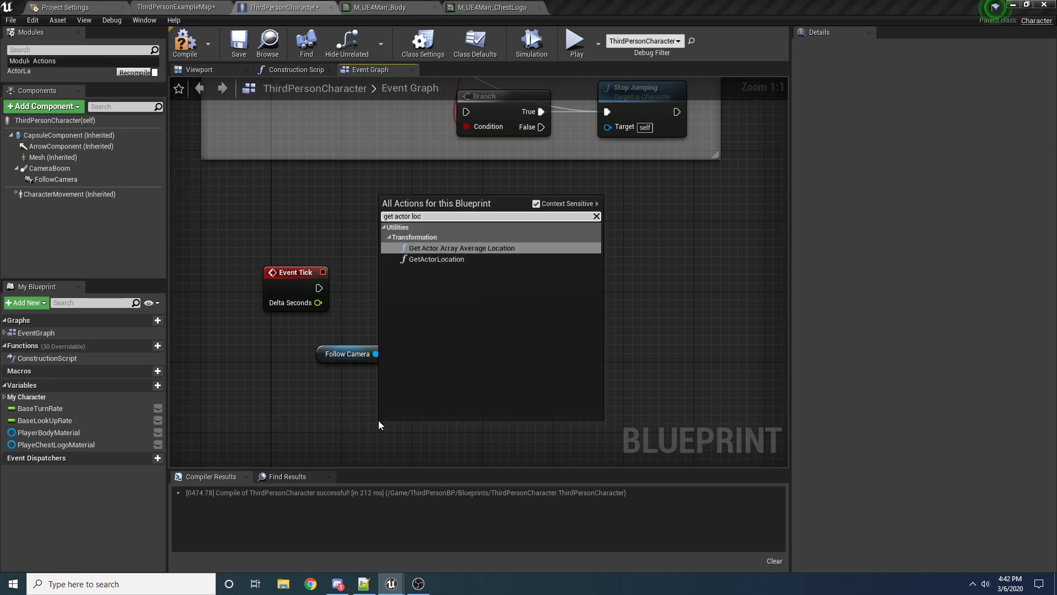
key(Down)
key(Return)
right_drag(378, 421, 321, 345)
drag(348, 363, 383, 339)
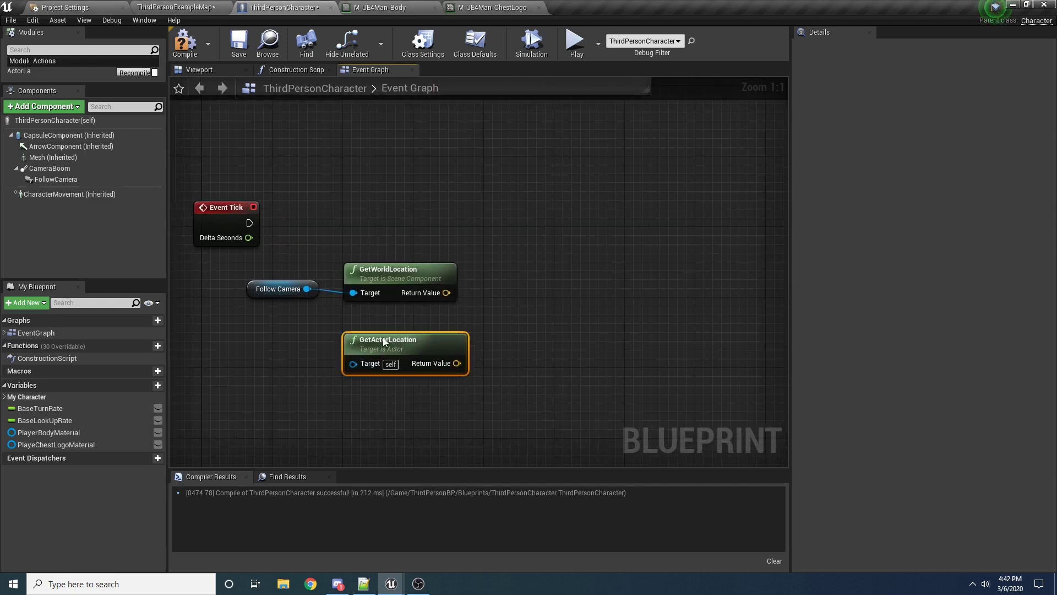
Step: Add a Distance (Vector) node with GetWorldLocation wired to V1 and GetActorLocation wired to V2
right_drag(458, 296, 342, 302)
drag(329, 298, 433, 332)
text(distance)
key(Return)
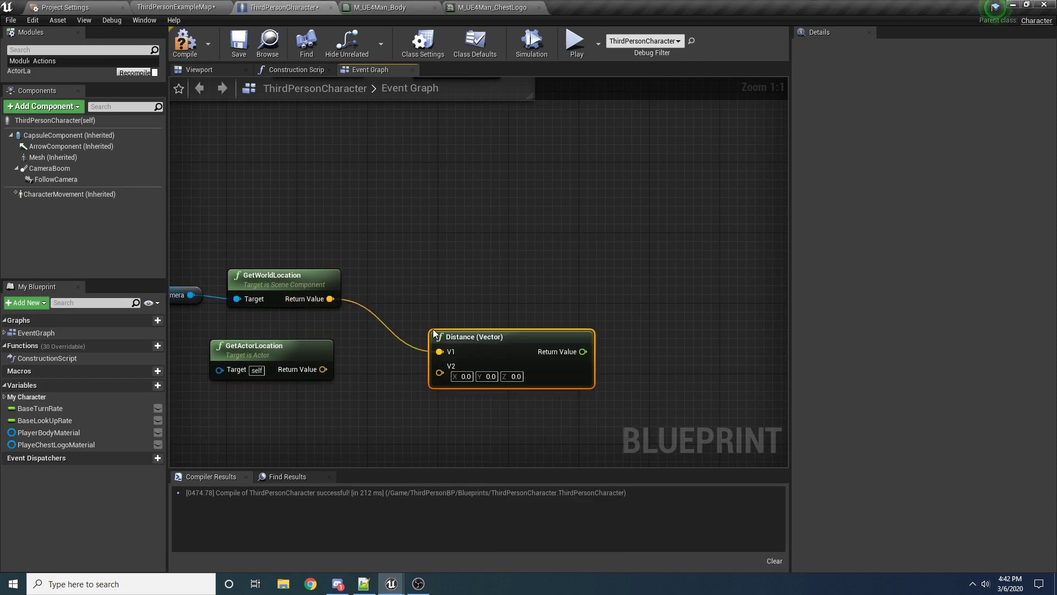
drag(323, 368, 413, 338)
right_drag(414, 338, 409, 355)
Step: Examine the Opacity parameter feeding DitherTemporalAA in the M_UE4Man_Body material, and return to the ThirdPersonCharacter blueprint
drag(396, 341, 489, 332)
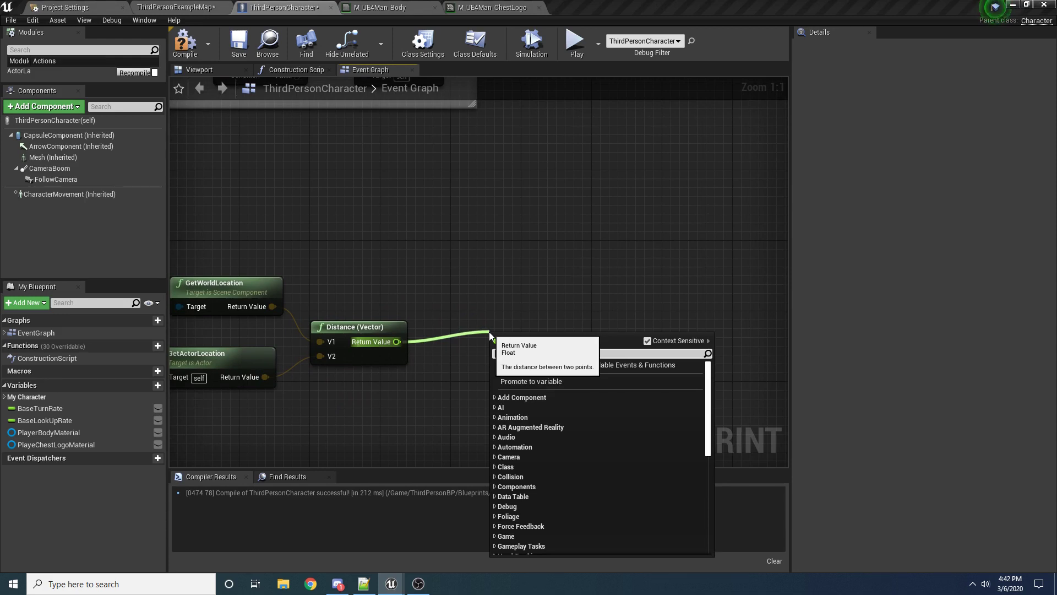
click(371, 6)
click(370, 310)
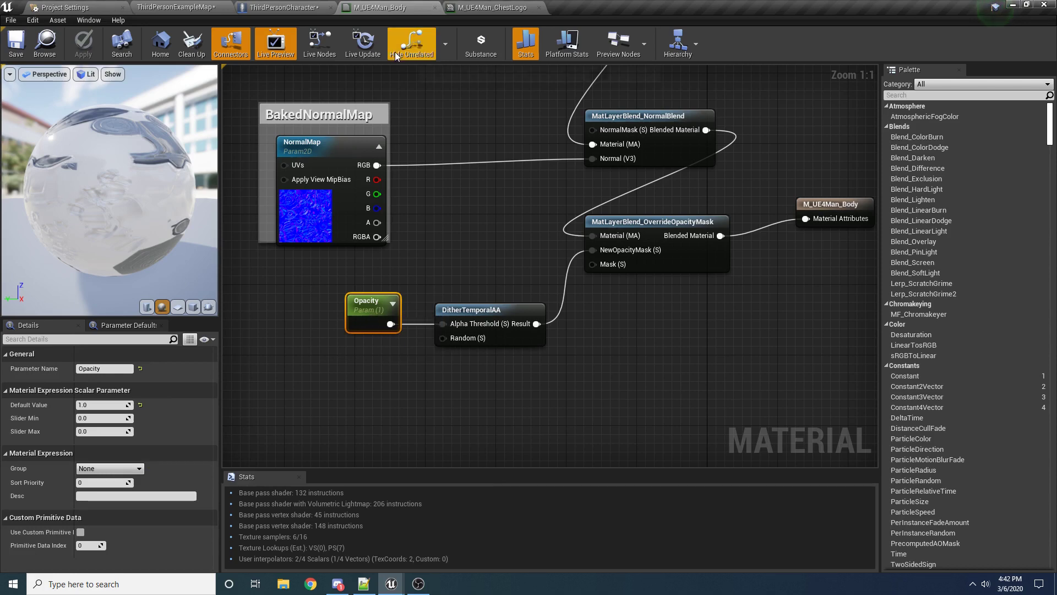
click(283, 7)
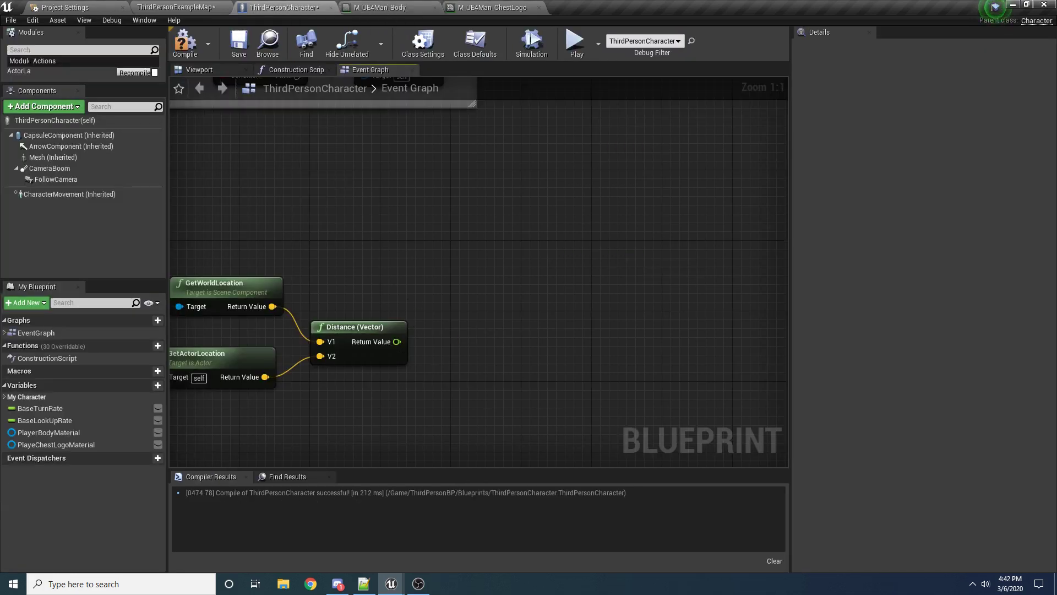
Step: Add a Map Range Clamped node fed by the Distance node's Return Value and line it up beside that node
right_drag(420, 297, 472, 293)
drag(449, 338, 488, 348)
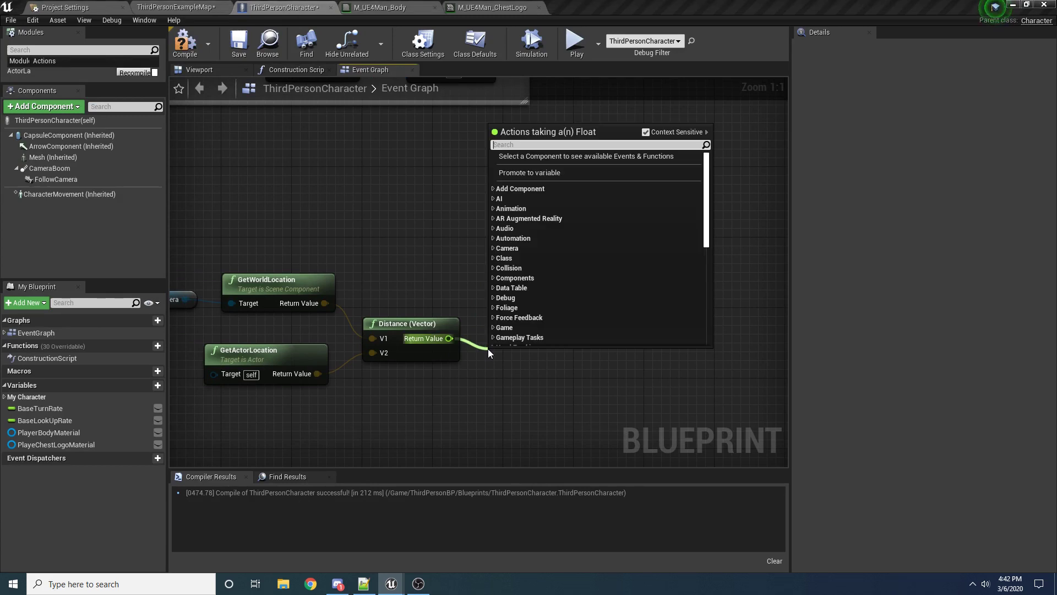
text(map range)
key(Return)
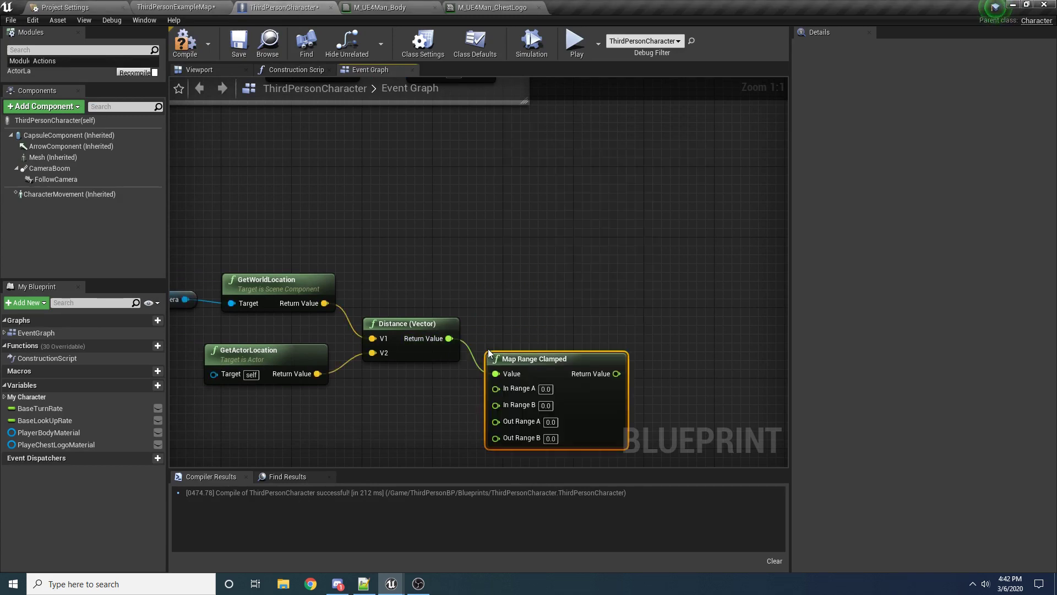
drag(523, 372, 532, 337)
click(556, 281)
right_drag(556, 279, 538, 230)
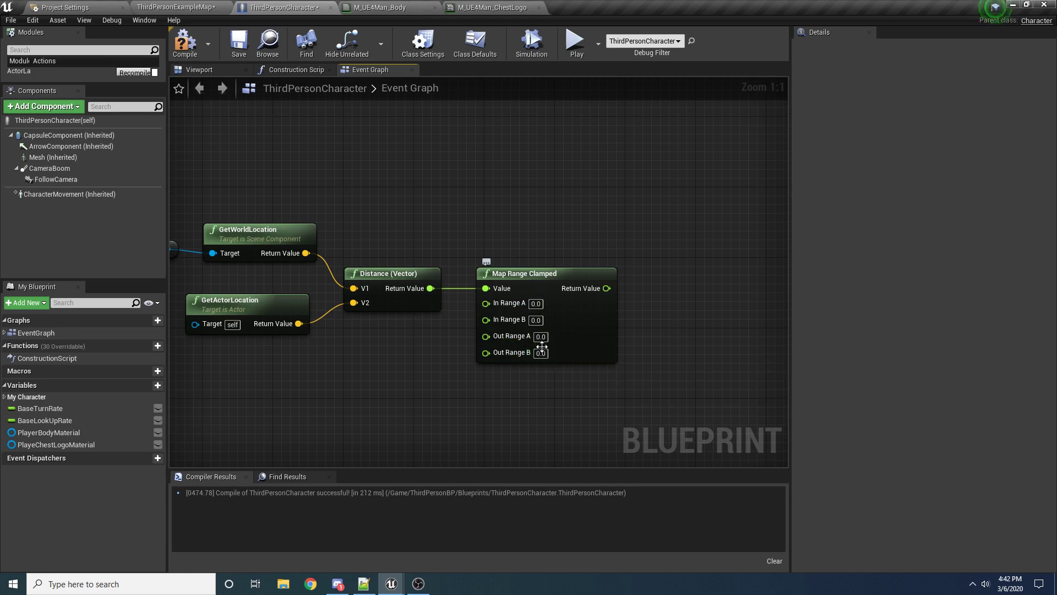
Step: Set Map Range Clamped's Out Range B to 1 and compile the blueprint
click(540, 352)
text(1)
key(Return)
click(184, 41)
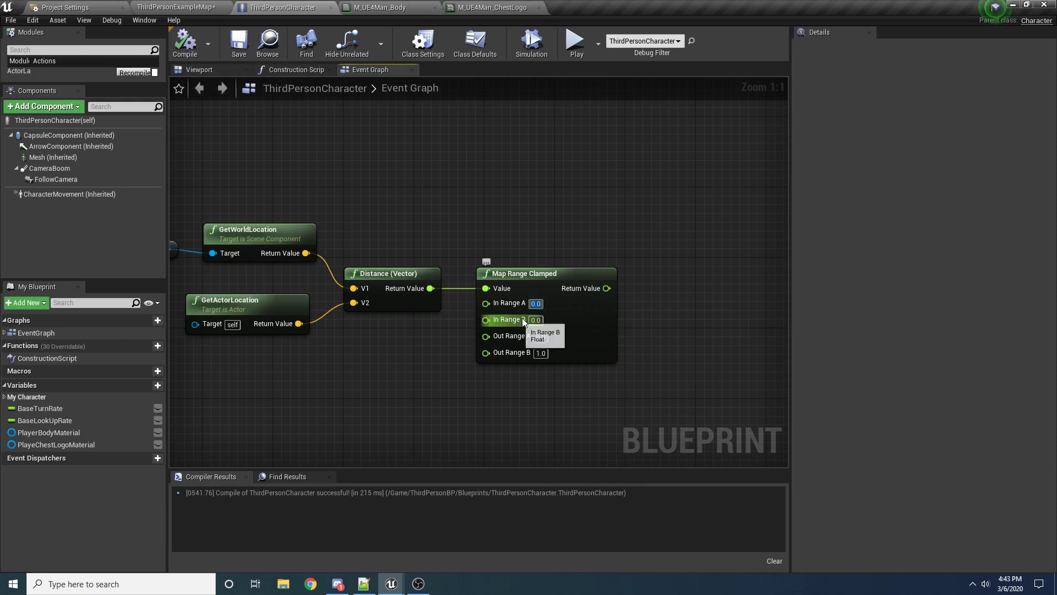
Step: Set Map Range Clamped's In Range A to 90 and In Range B to 160
click(535, 320)
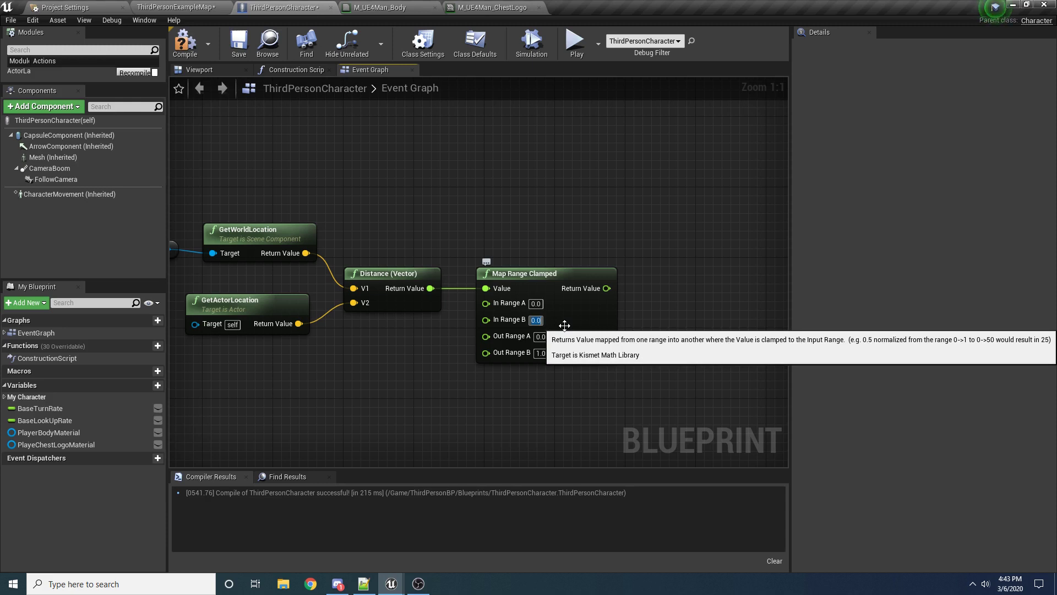
click(536, 304)
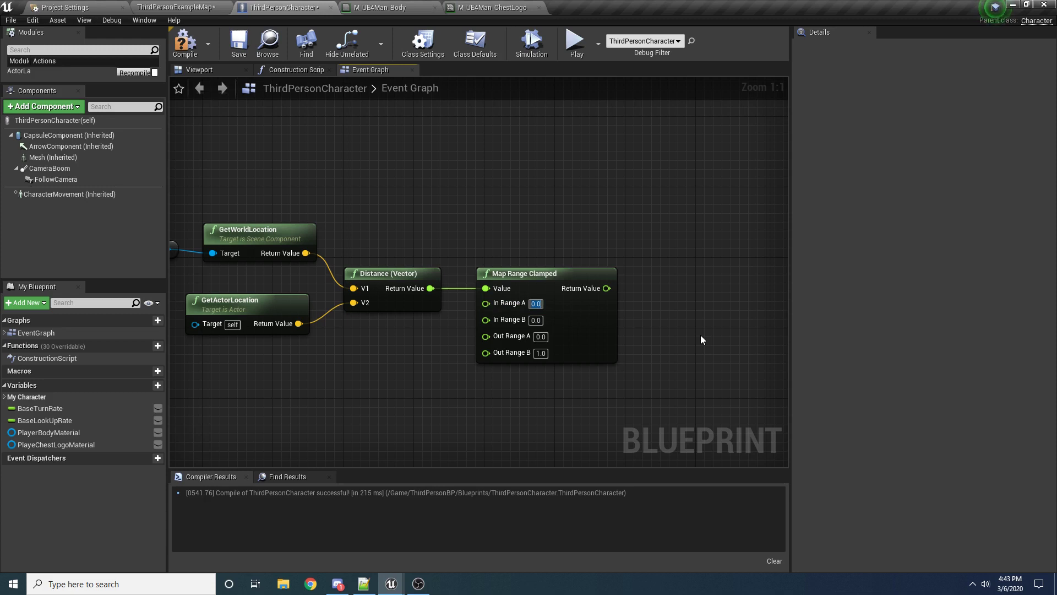
text(90)
key(Return)
click(534, 321)
text(160)
key(Return)
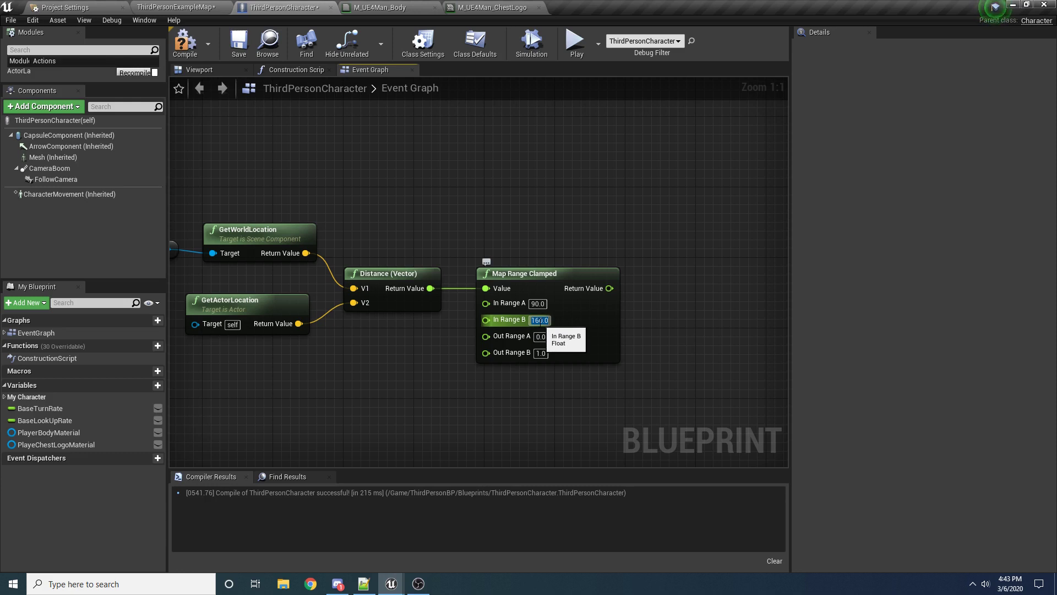
click(542, 305)
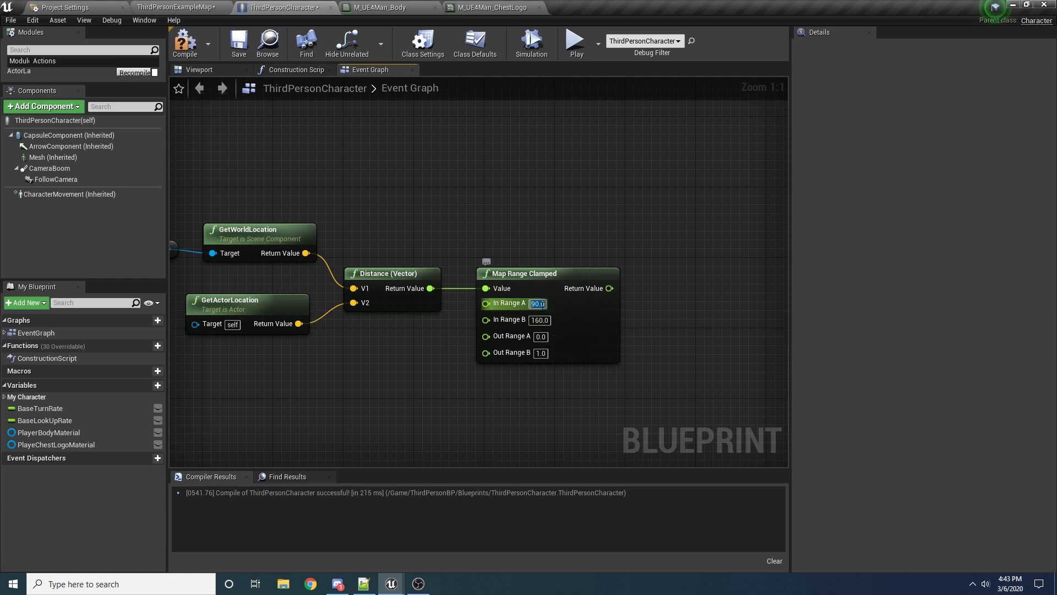
click(680, 250)
Step: Add a Print String node and feed its In String from Map Range Clamped's Return Value
scroll(646, 252, down, 2)
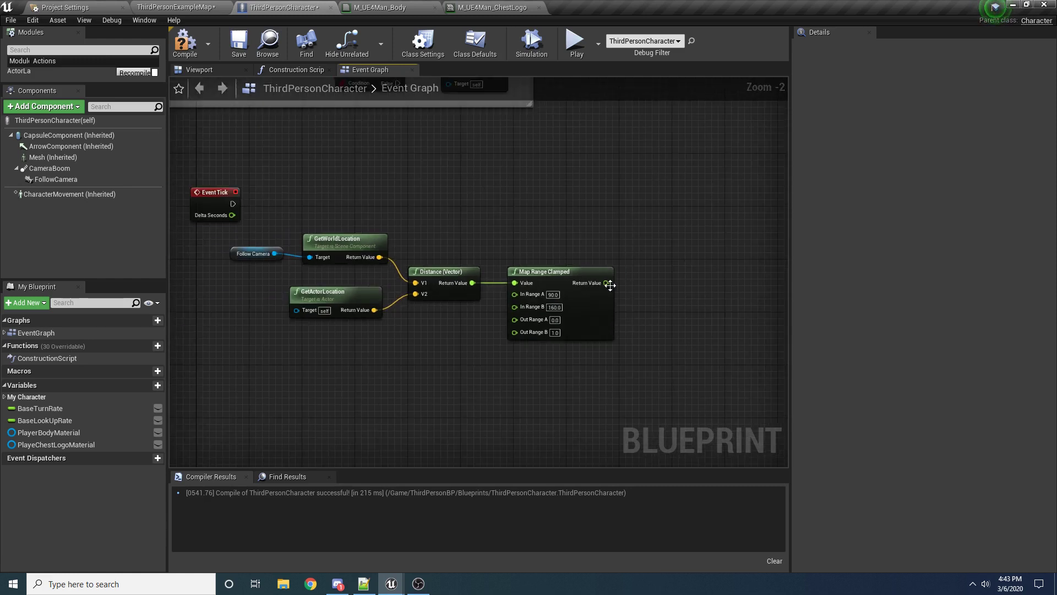
scroll(609, 284, up, 2)
drag(604, 284, 645, 276)
right_drag(652, 234, 613, 231)
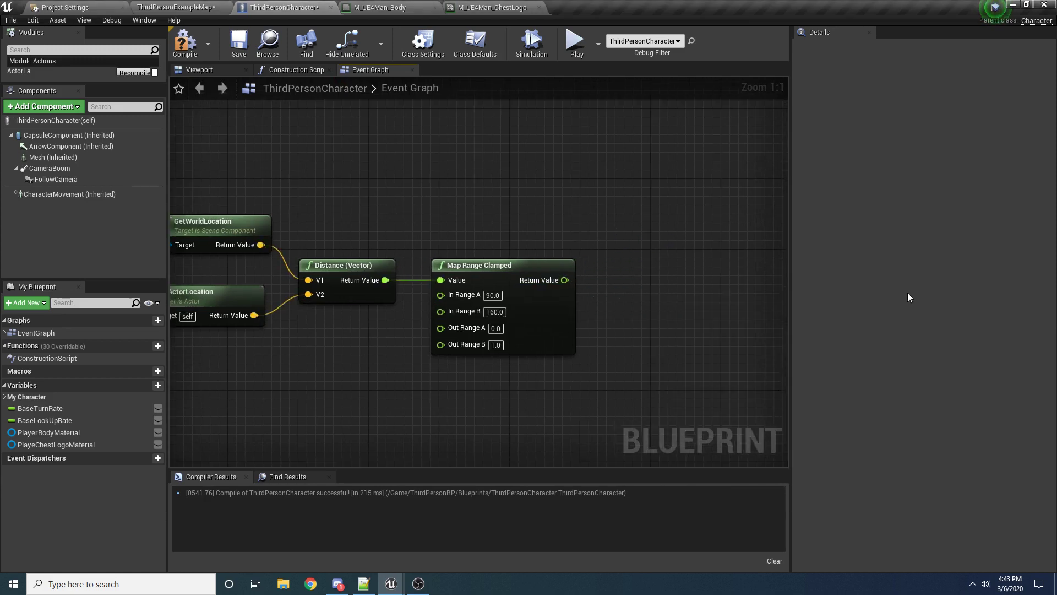
right_click(677, 262)
text(print str)
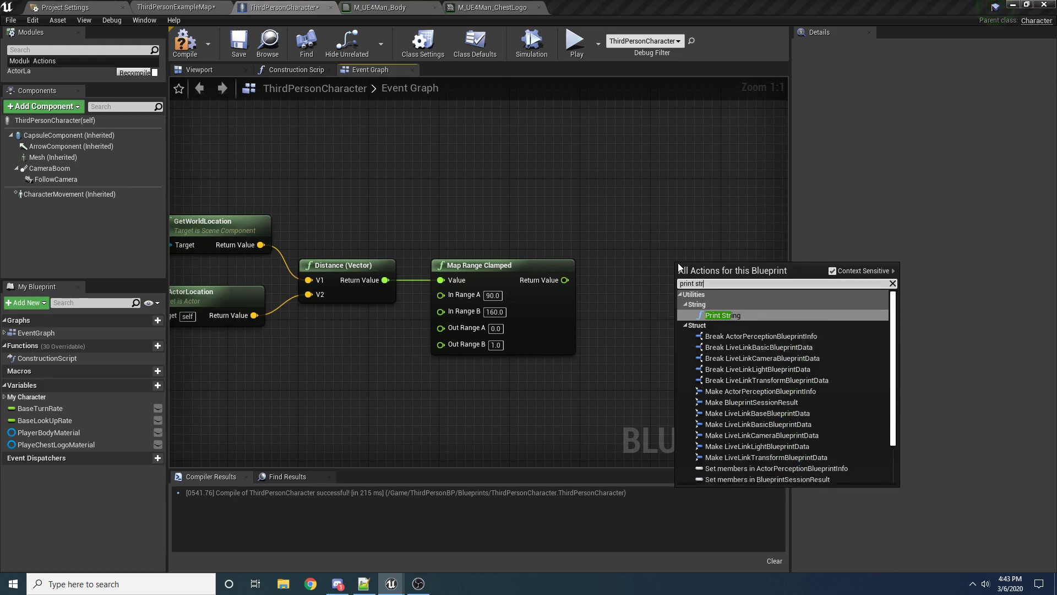
key(Return)
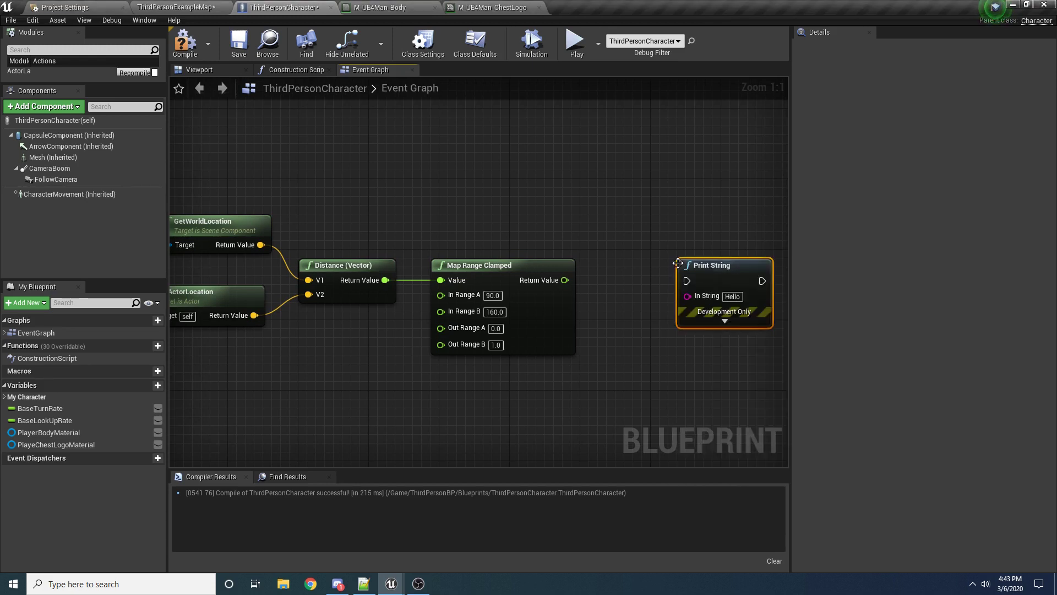
drag(566, 283, 731, 213)
drag(599, 270, 617, 243)
click(582, 234)
Step: Connect Print String's execution input to Event Tick, reposition it and the conversion node, and compile the blueprint
drag(695, 210, 405, 173)
right_drag(545, 197, 126, 205)
drag(635, 202, 642, 168)
drag(534, 253, 561, 219)
right_drag(561, 219, 544, 214)
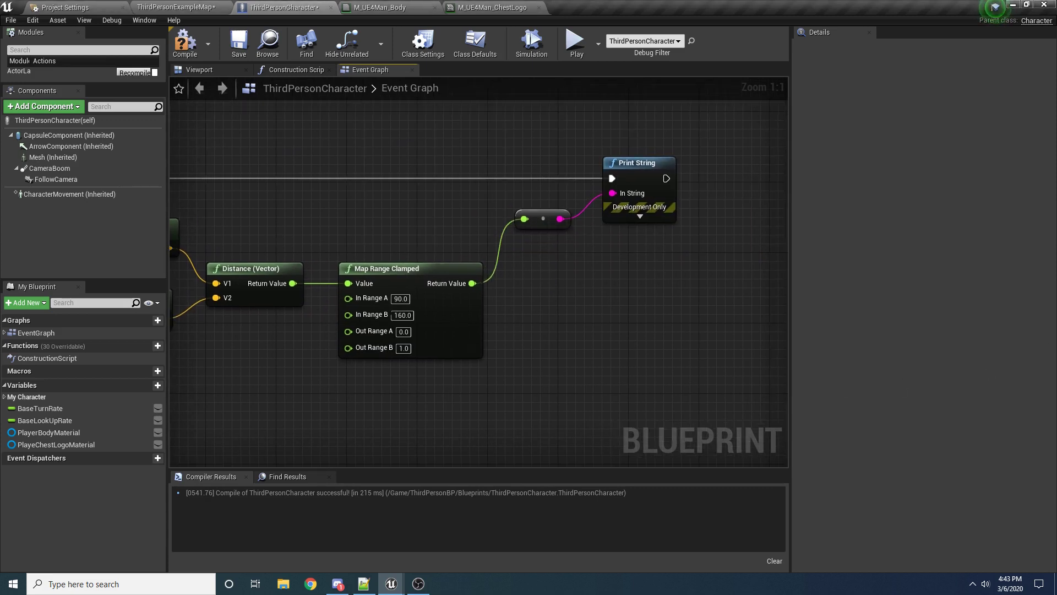
click(385, 7)
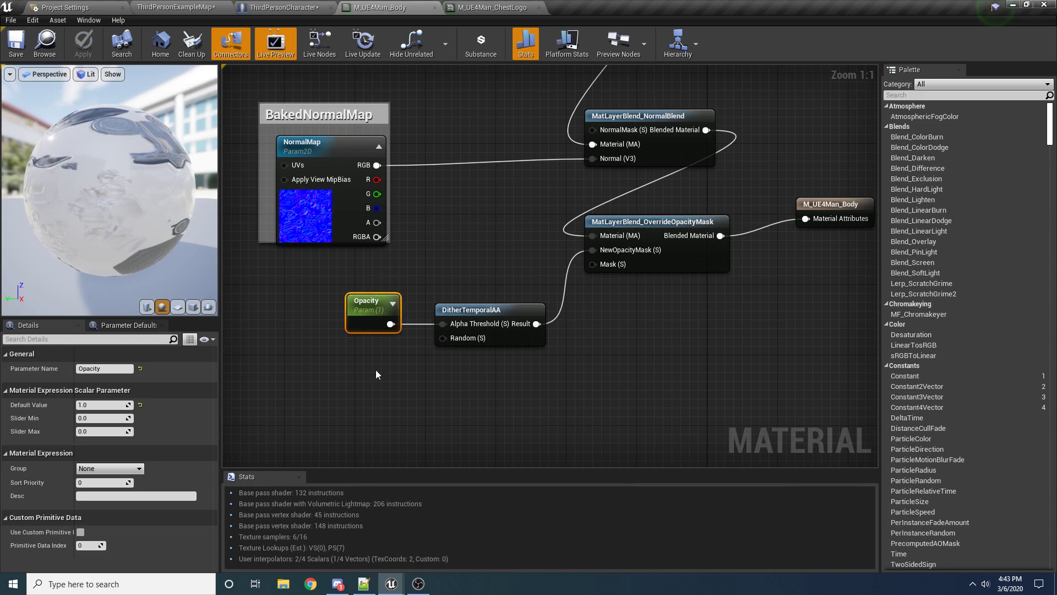
click(325, 6)
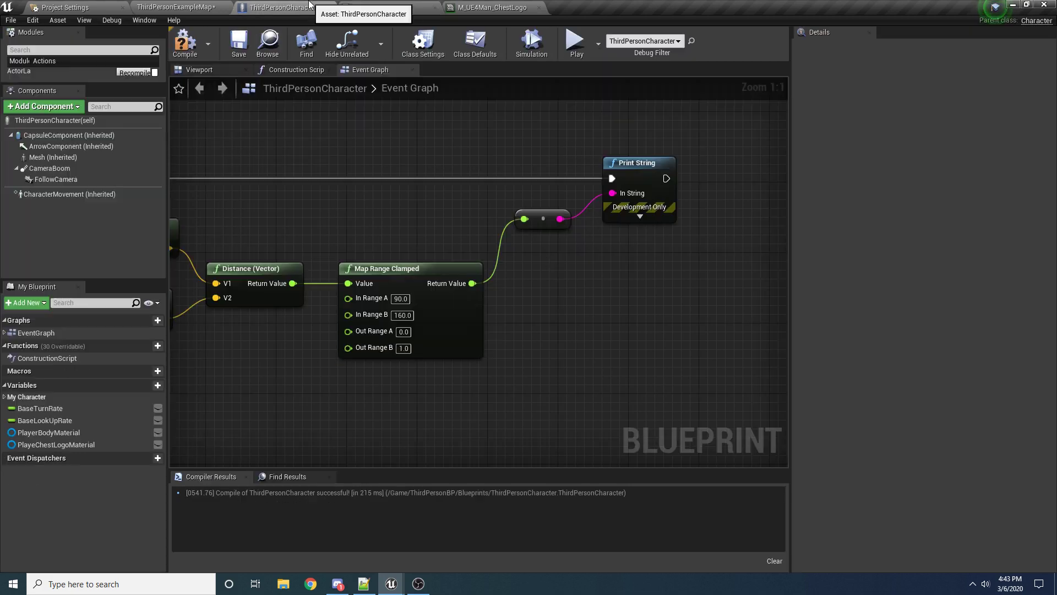
click(184, 44)
Step: Get PlayerBodyMaterial and add a Set Scalar Parameter Value node targeting it, executed after Print String
drag(33, 432, 428, 407)
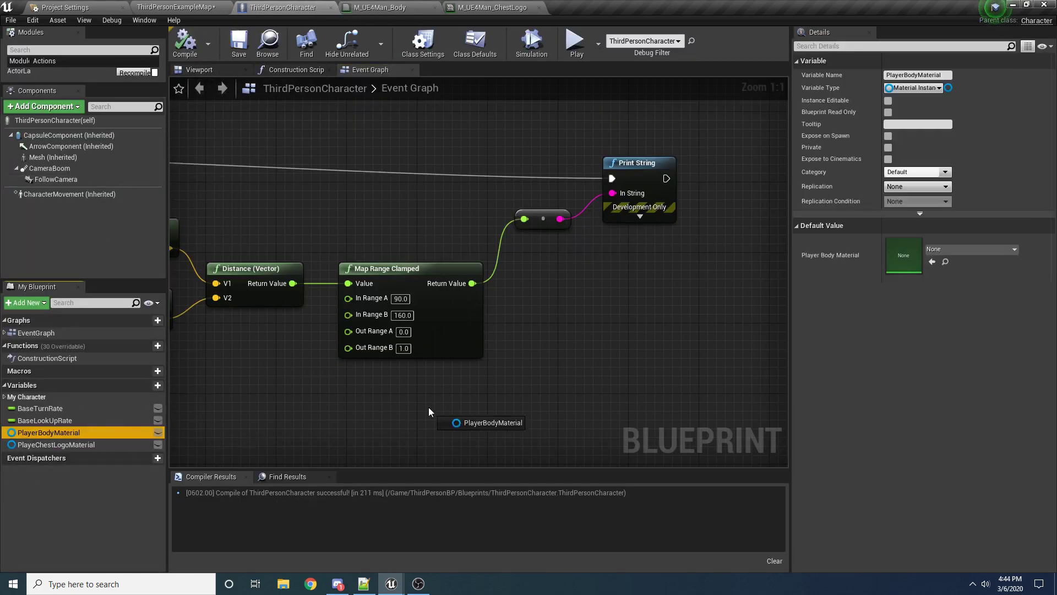
drag(561, 318, 561, 319)
click(623, 336)
right_drag(685, 351, 592, 371)
drag(543, 344, 639, 303)
text(set)
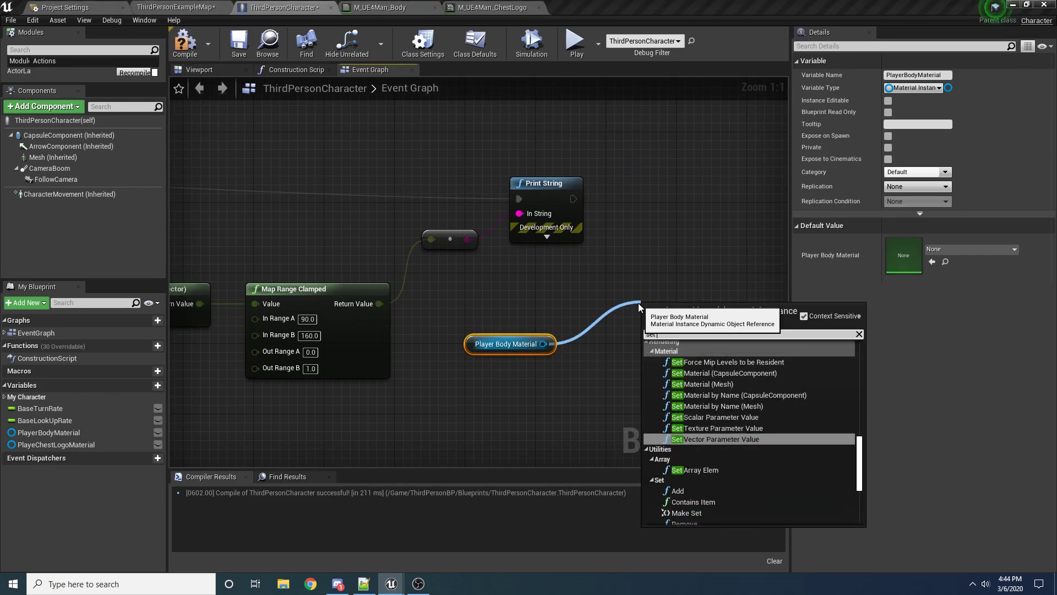
text( scal)
key(Return)
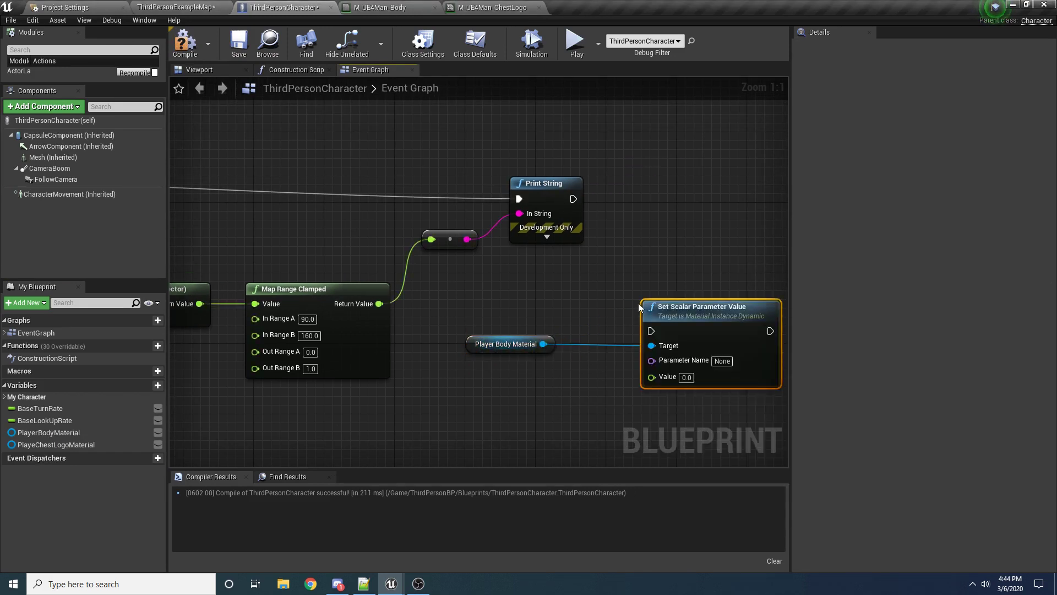
drag(571, 200, 653, 331)
drag(520, 353, 537, 317)
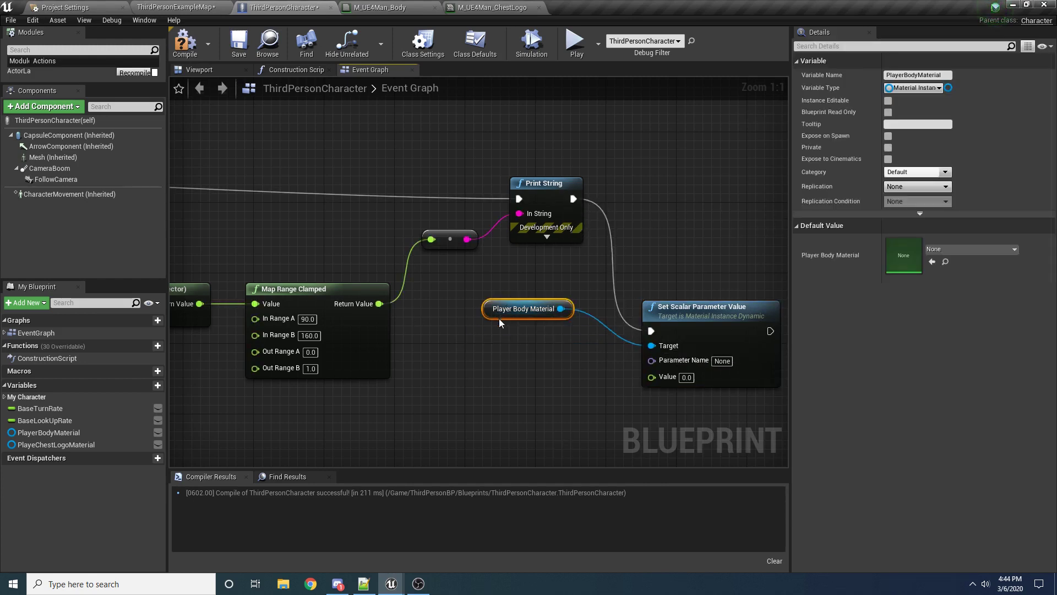
Step: Set the Parameter Name of the body material's Set Scalar Parameter Value node to Opacity and check it against M_UE4Man_Body's parameter
click(723, 362)
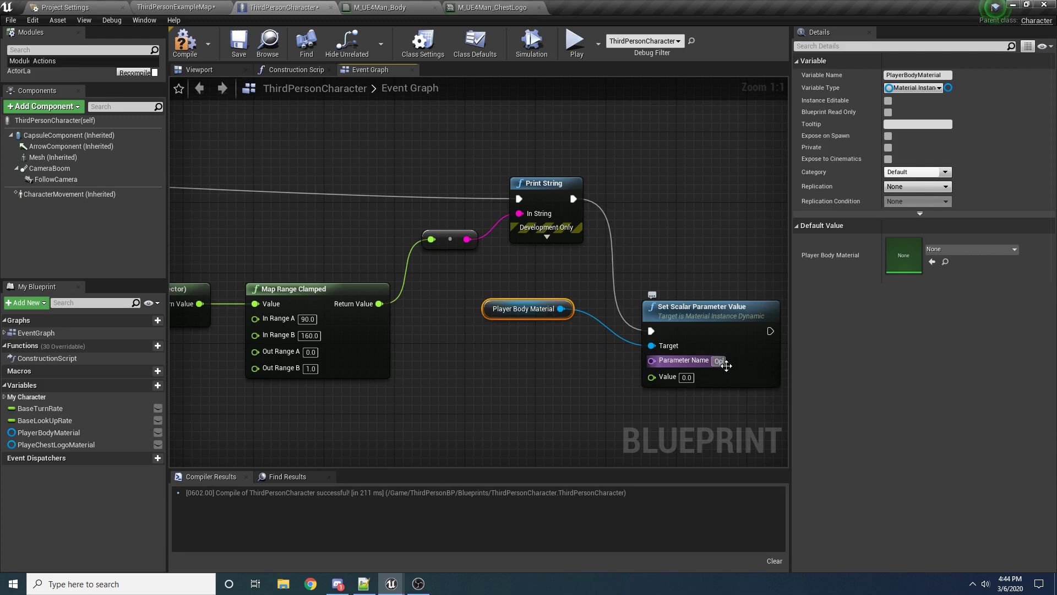
text(Opacity)
click(666, 229)
click(385, 8)
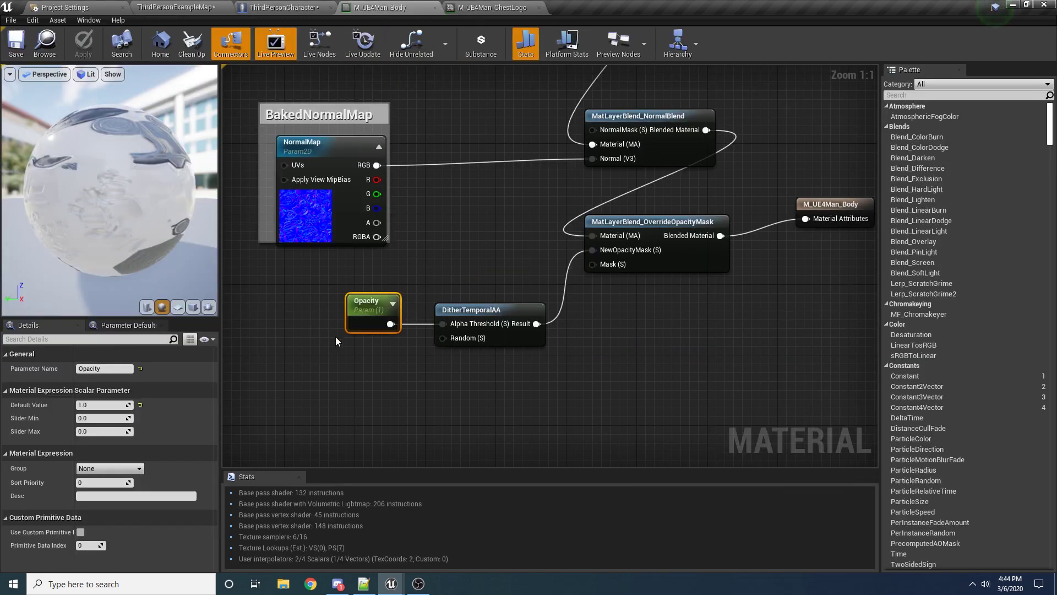
click(306, 7)
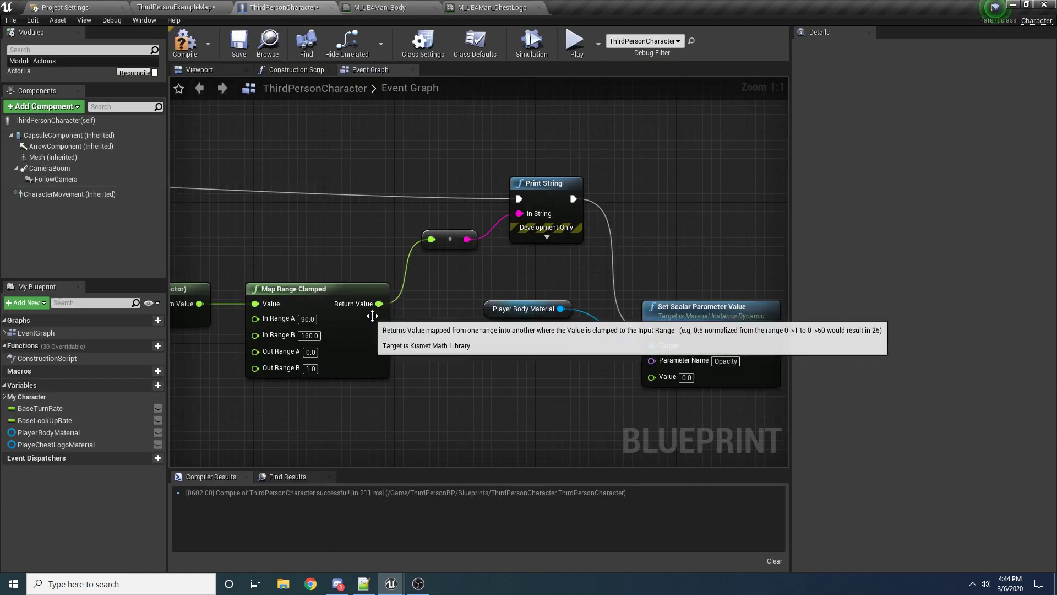
Step: Add a reroute node on Map Range Clamped's Return Value wire and connect it to Set Scalar Parameter Value's Value input
click(407, 263)
drag(407, 264, 426, 343)
click(404, 307)
right_drag(474, 294, 459, 287)
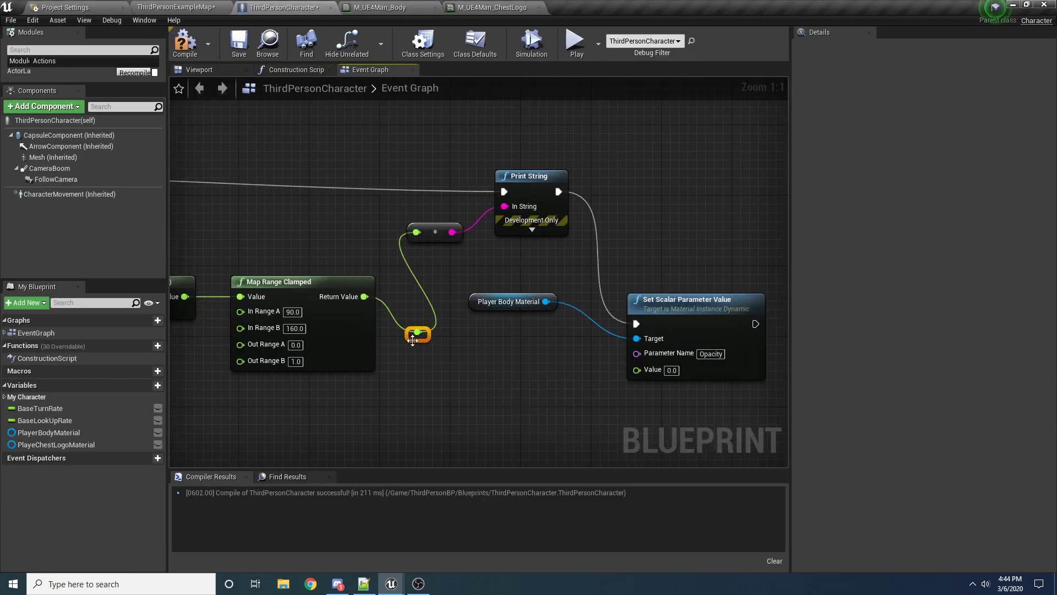
drag(412, 329, 569, 372)
drag(641, 373, 641, 374)
Step: Line up Set Scalar Parameter Value with Print String, add a second reroute on its Value wire, and tidy the material and conversion nodes
drag(682, 310, 699, 179)
drag(499, 301, 517, 249)
double_click(531, 280)
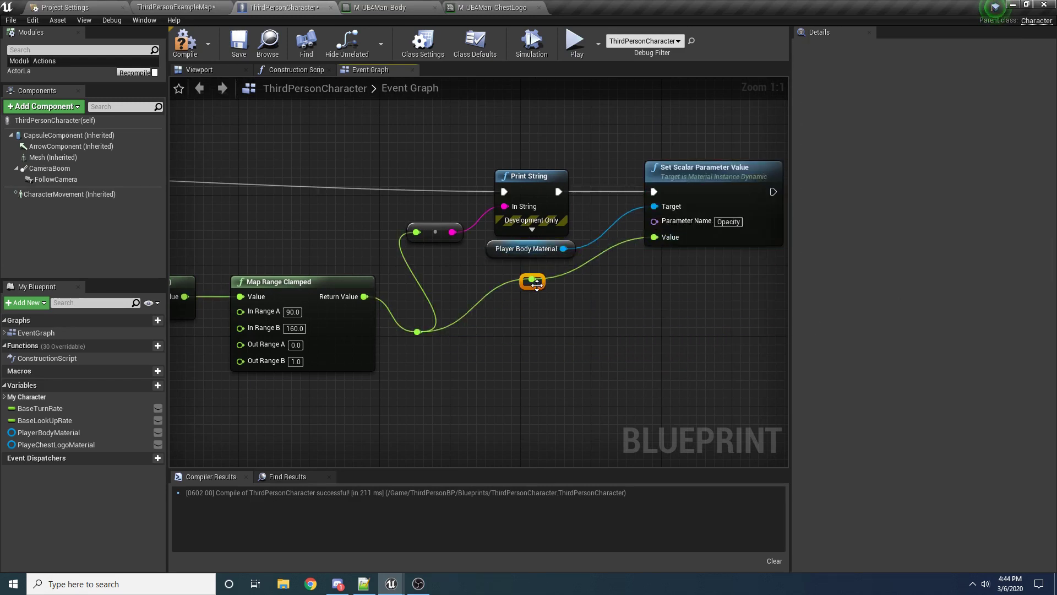
right_drag(609, 348, 496, 345)
drag(600, 164, 683, 165)
drag(433, 242, 566, 207)
drag(414, 179, 432, 180)
drag(314, 218, 348, 269)
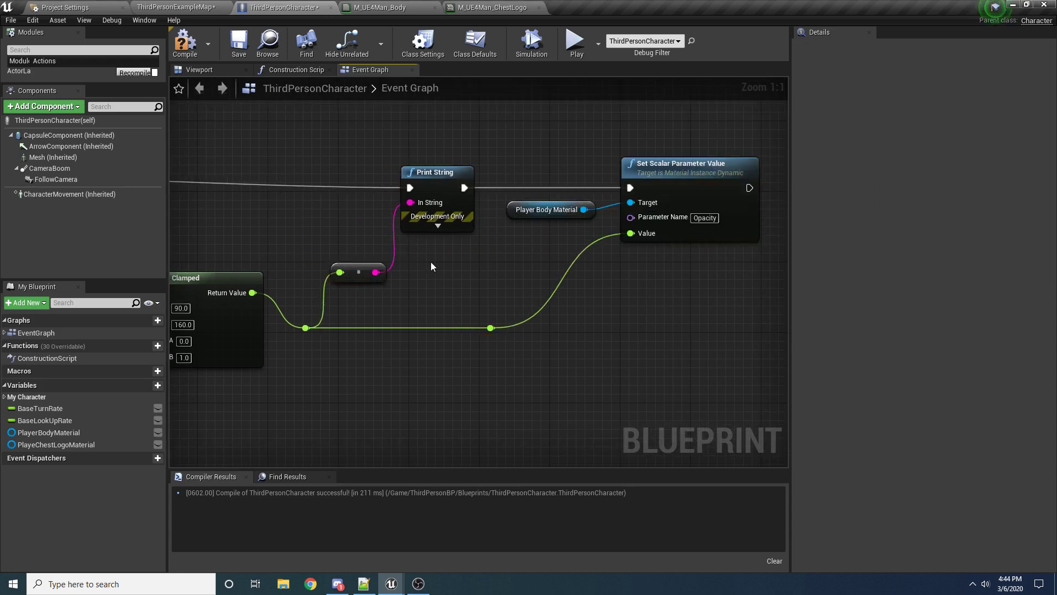
right_drag(425, 259, 326, 227)
drag(607, 144, 596, 145)
click(392, 295)
Step: Get PlayeChestLogoMaterial and add a Set Scalar Parameter Value node targeting it, with Parameter Name Opacity
right_drag(449, 331, 317, 361)
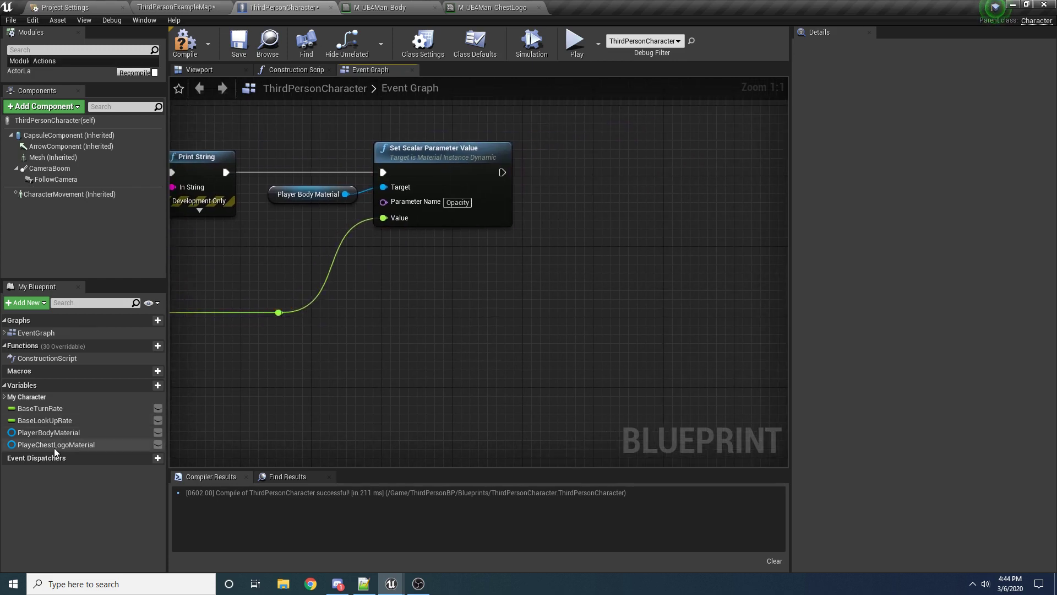
drag(53, 447, 435, 280)
click(468, 284)
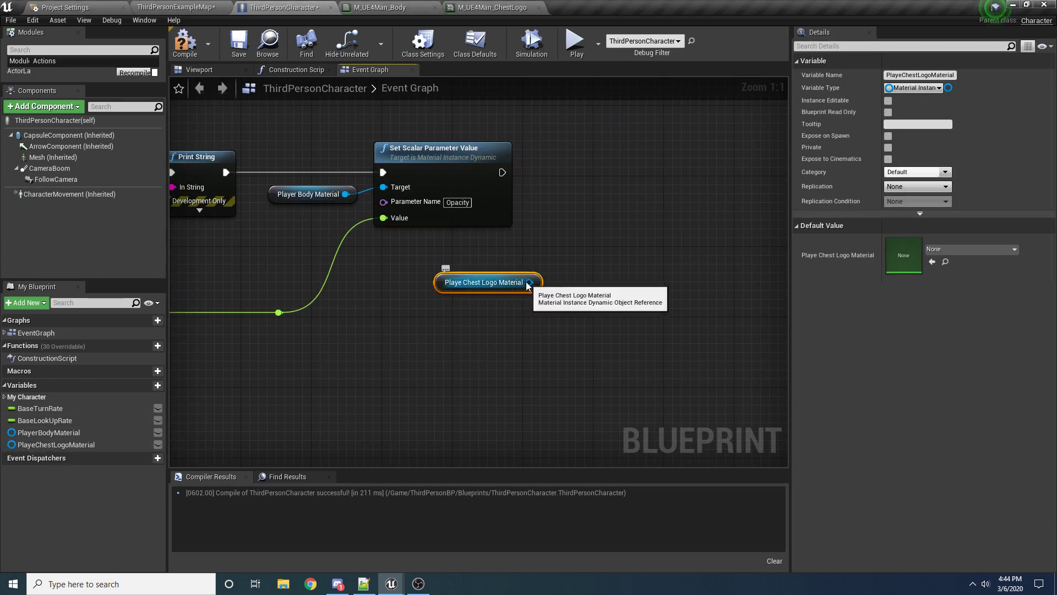
drag(529, 283, 636, 177)
text(set scal)
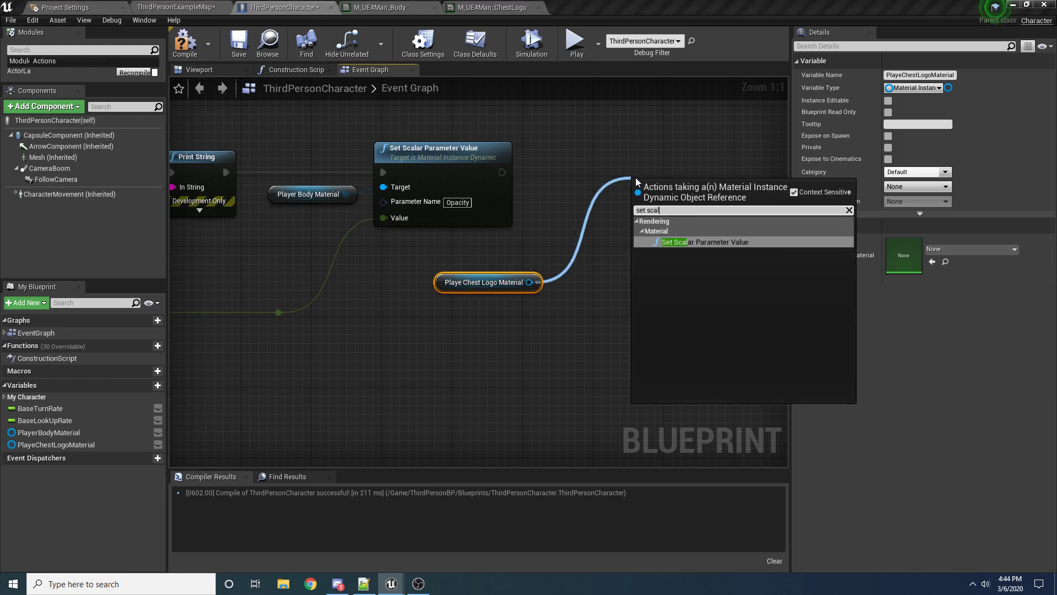
key(Return)
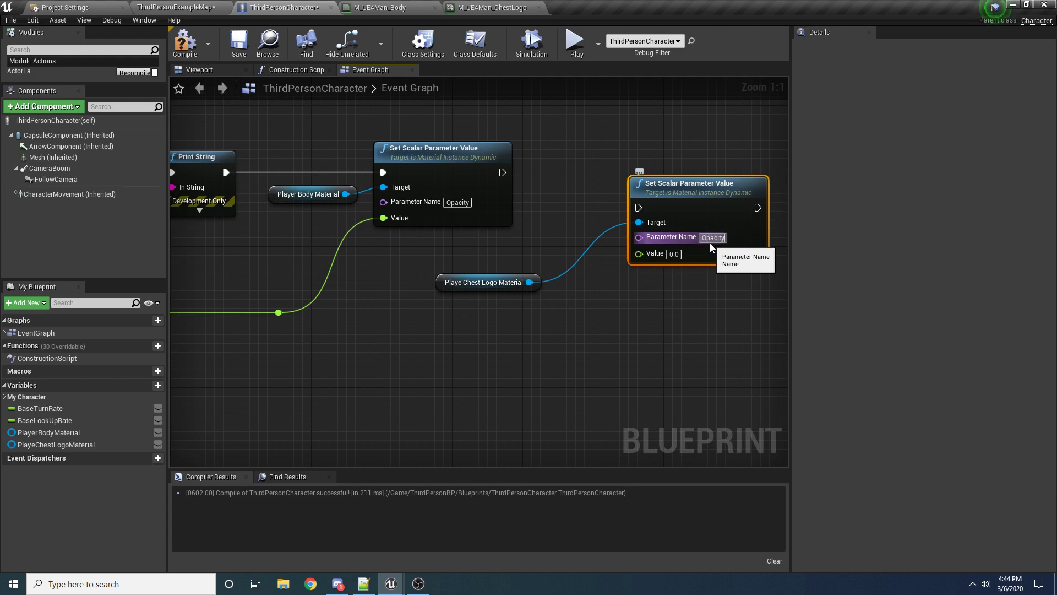
Step: Chain the chest logo's Set Scalar Parameter Value after the body's, feed its Value through a new reroute node, and align the nodes
drag(639, 207, 501, 173)
drag(271, 315, 638, 253)
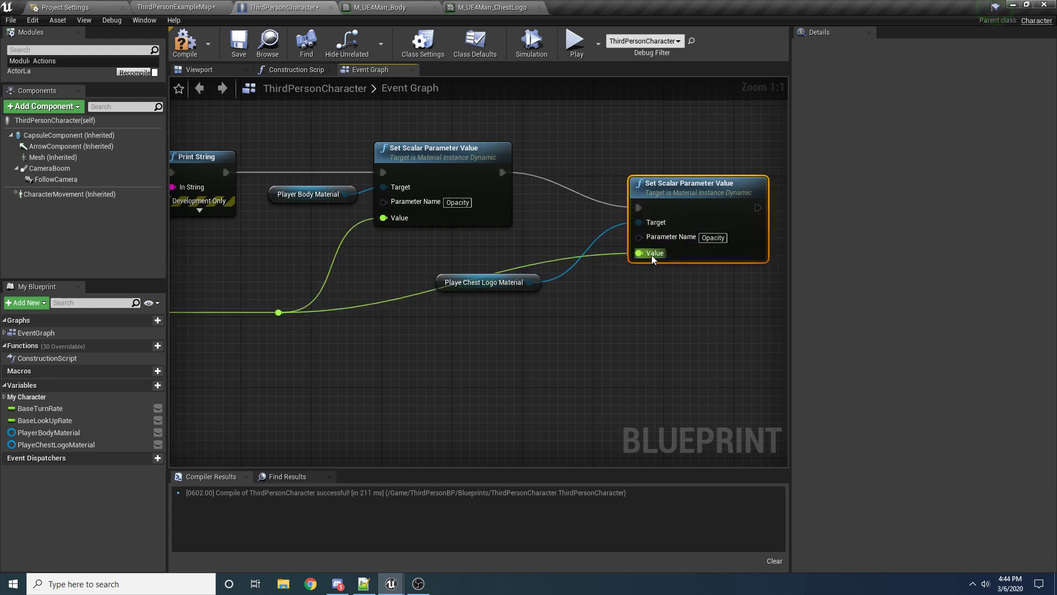
double_click(535, 261)
drag(542, 267, 589, 313)
drag(691, 197, 742, 161)
drag(446, 280, 571, 200)
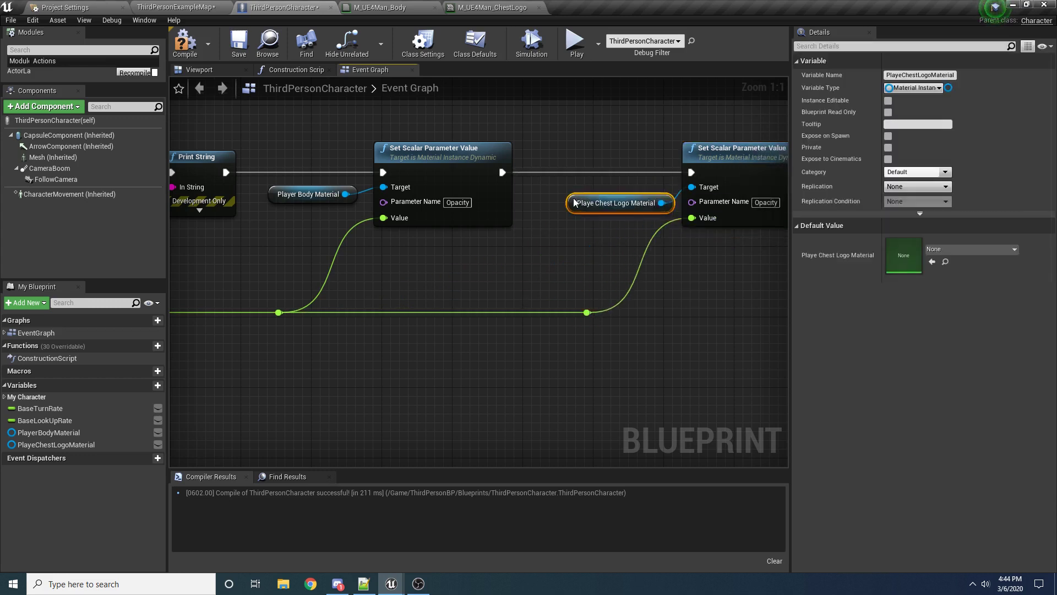
click(577, 242)
Step: Compile the ThirdPersonCharacter blueprint and save all modified assets
scroll(550, 256, down, 2)
right_drag(531, 265, 785, 248)
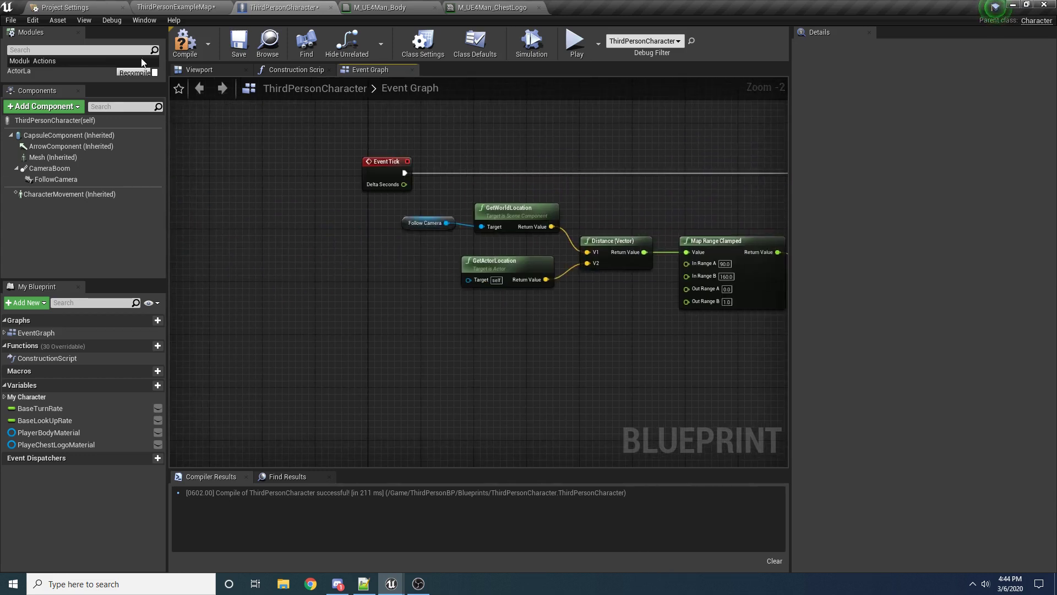
click(185, 43)
click(11, 20)
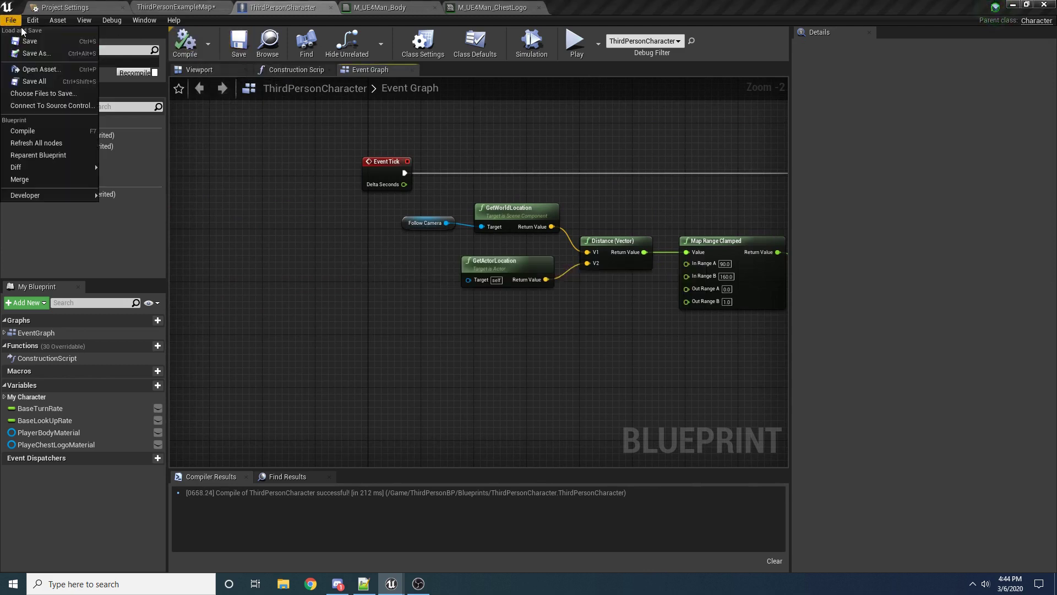
click(38, 83)
Step: Set Print String's Duration to 0, then compile and save the blueprint
right_drag(660, 237, 255, 227)
right_drag(481, 191, 402, 194)
scroll(404, 194, up, 2)
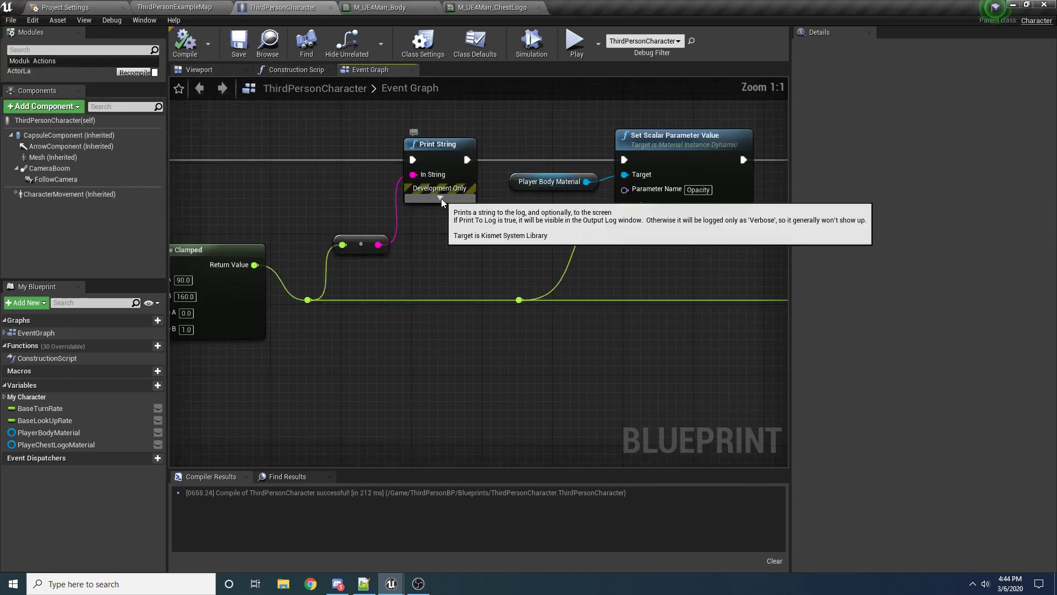
click(440, 199)
click(457, 242)
text(0)
key(Return)
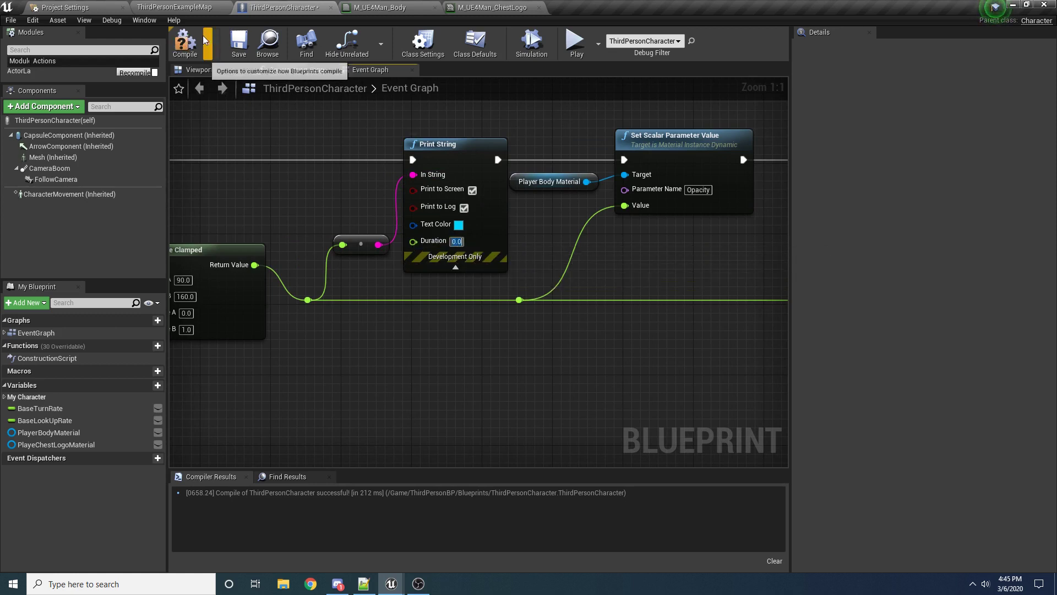
click(190, 42)
click(239, 42)
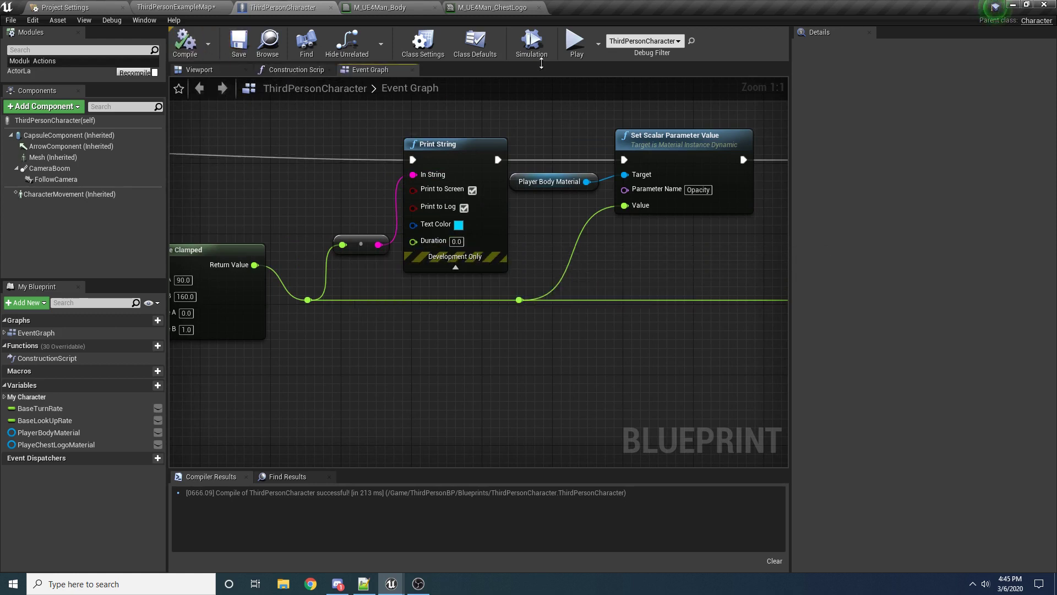
Step: Play the game preview and bring the camera close to the mannequin to check its fade and the printed opacity value
click(574, 43)
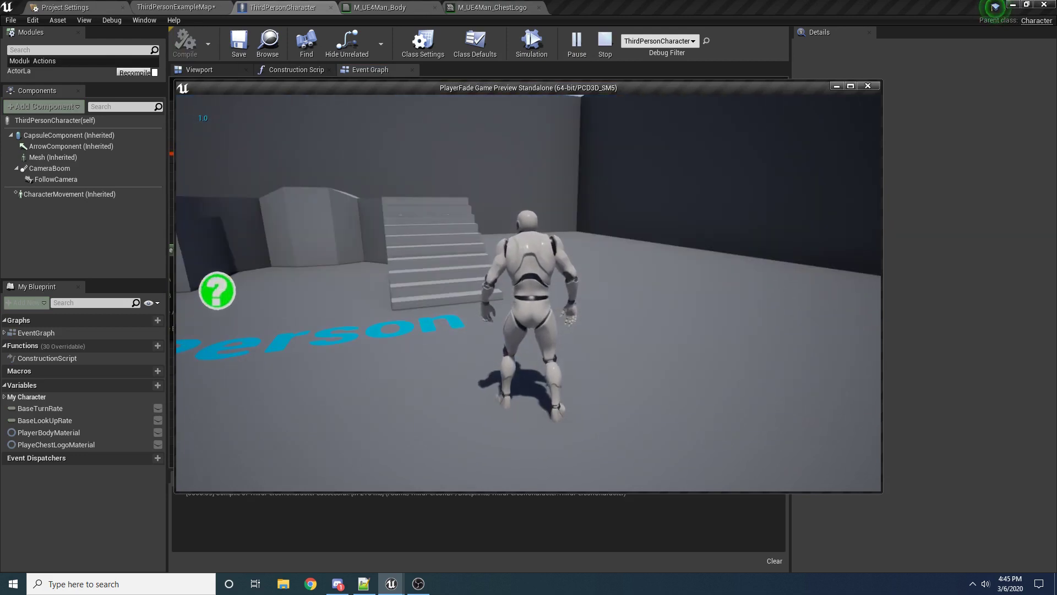
key(s)
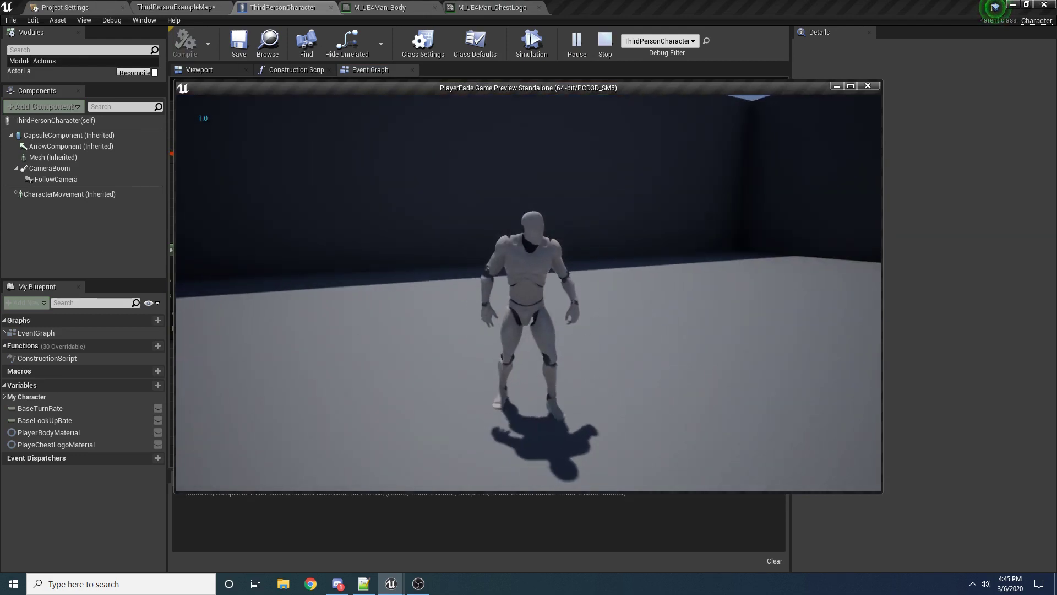
key(w)
key(s)
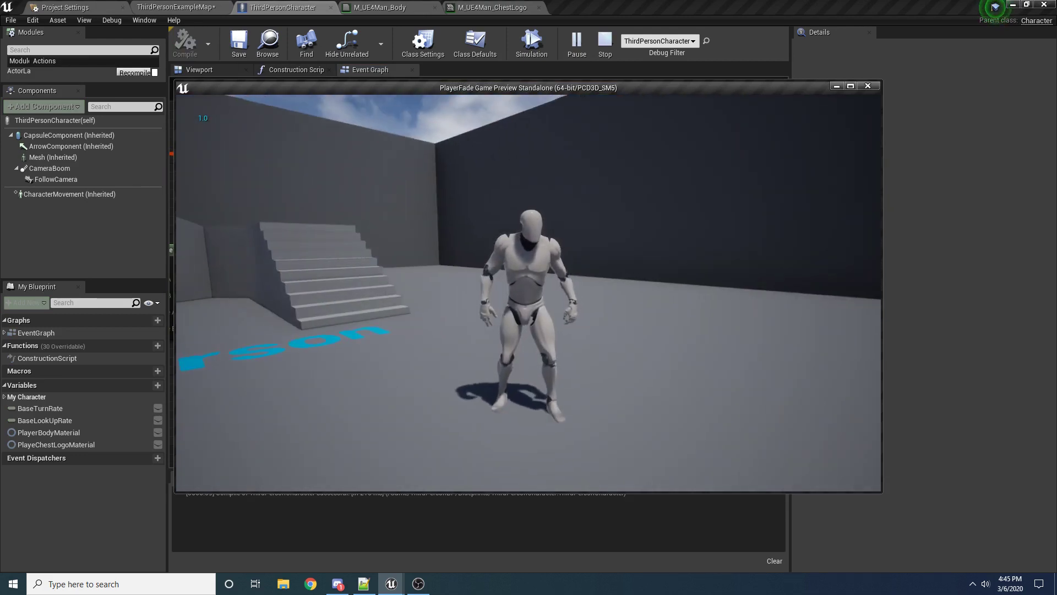
key(s)
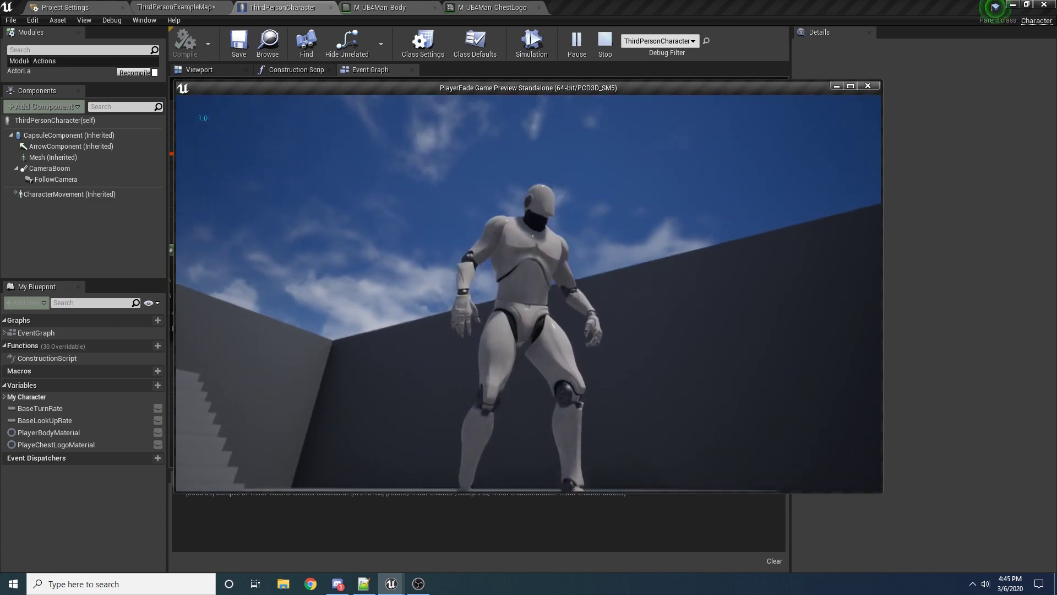
key(s)
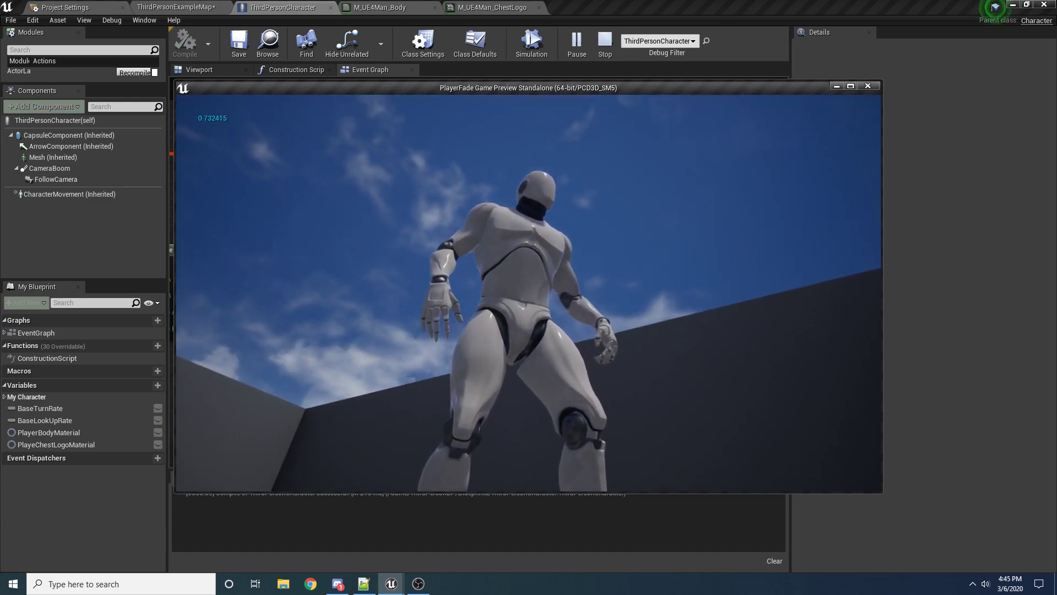
key(w)
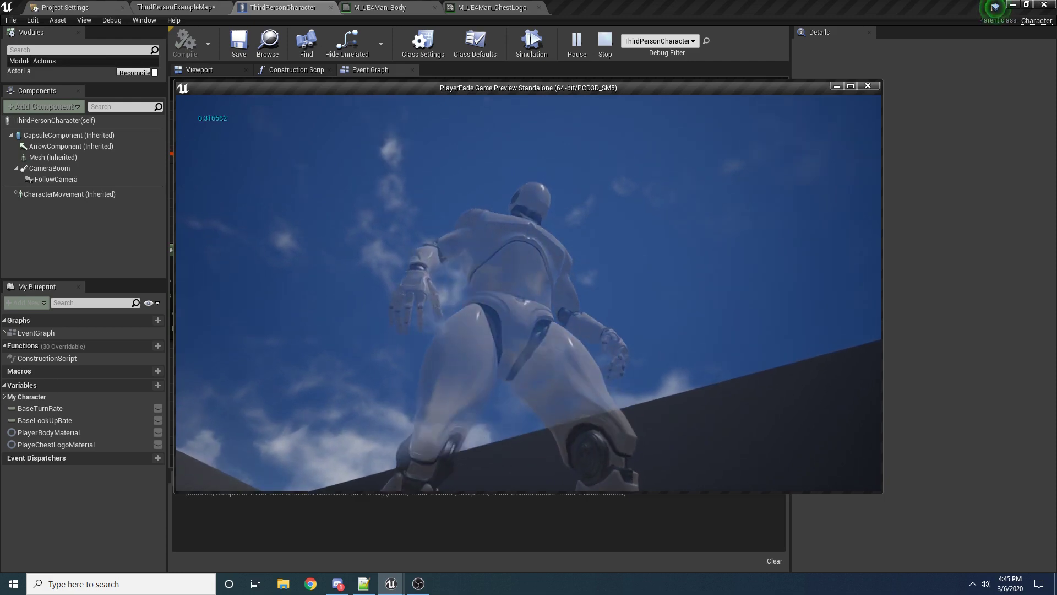
key(w)
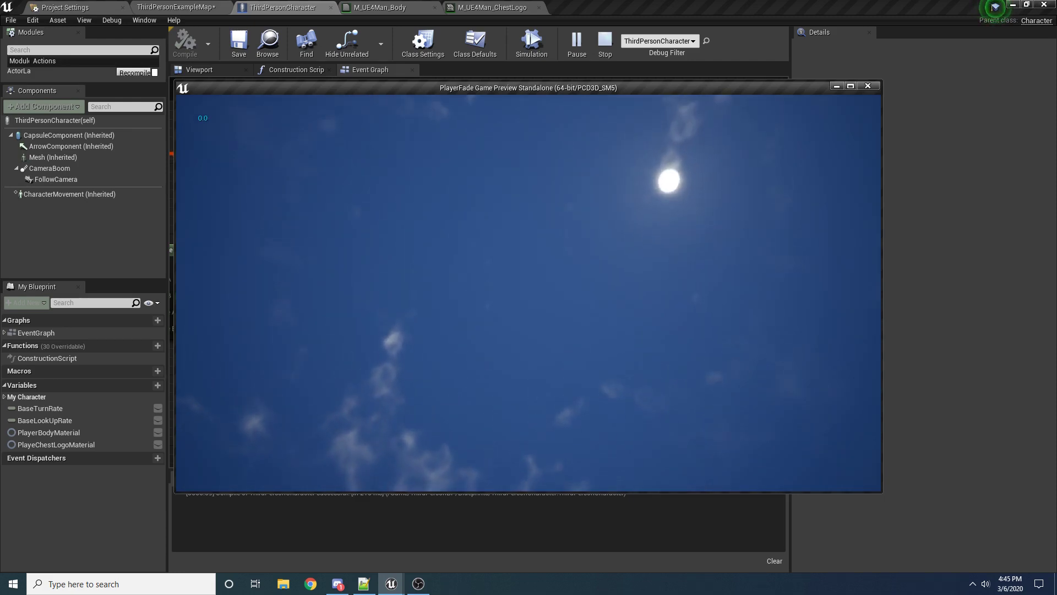
key(s)
key(d)
key(w)
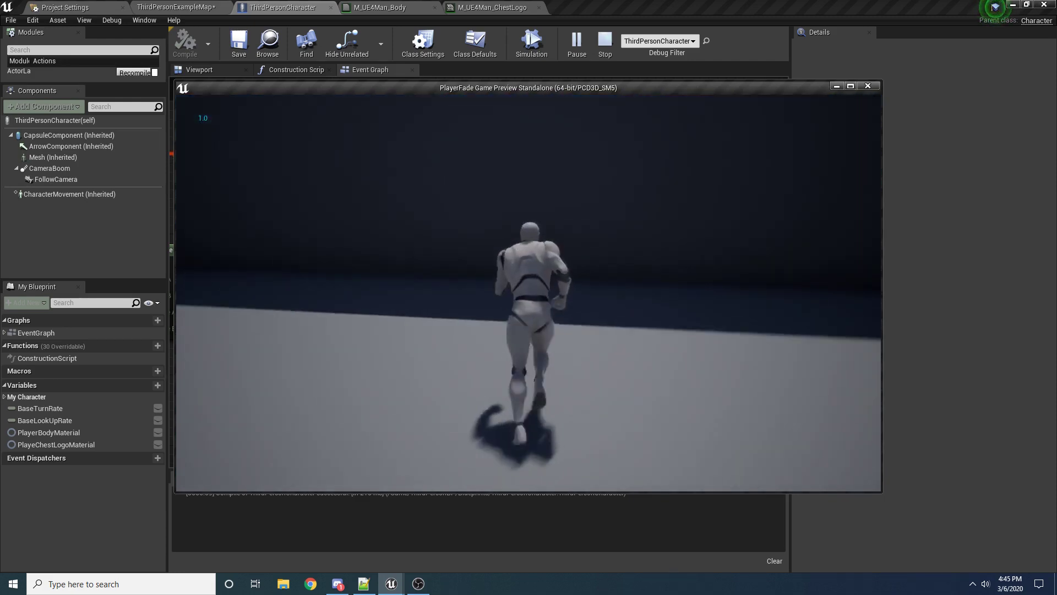
key(d)
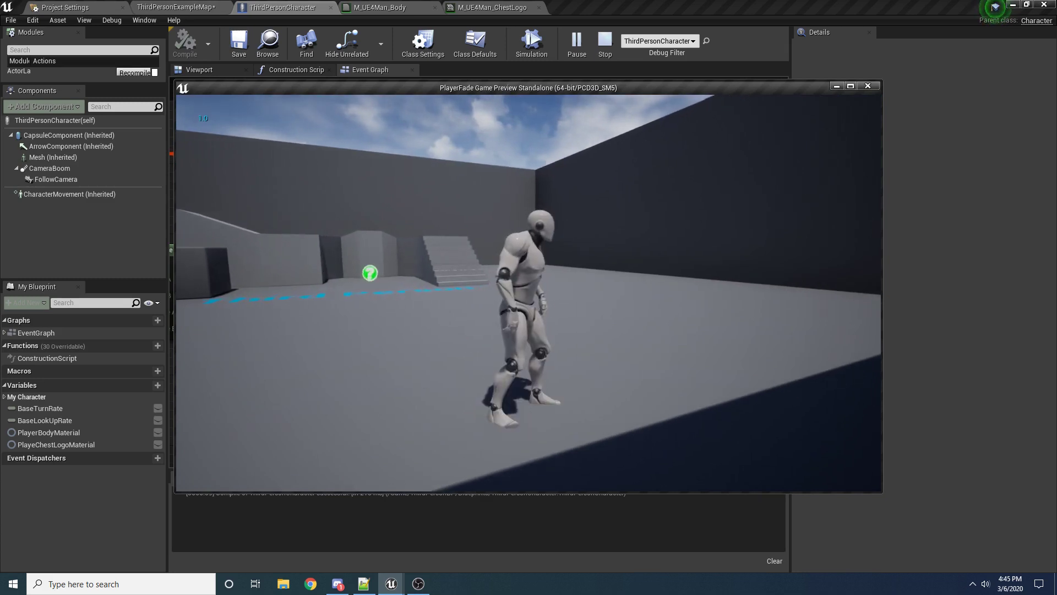
key(Escape)
right_drag(557, 235, 544, 265)
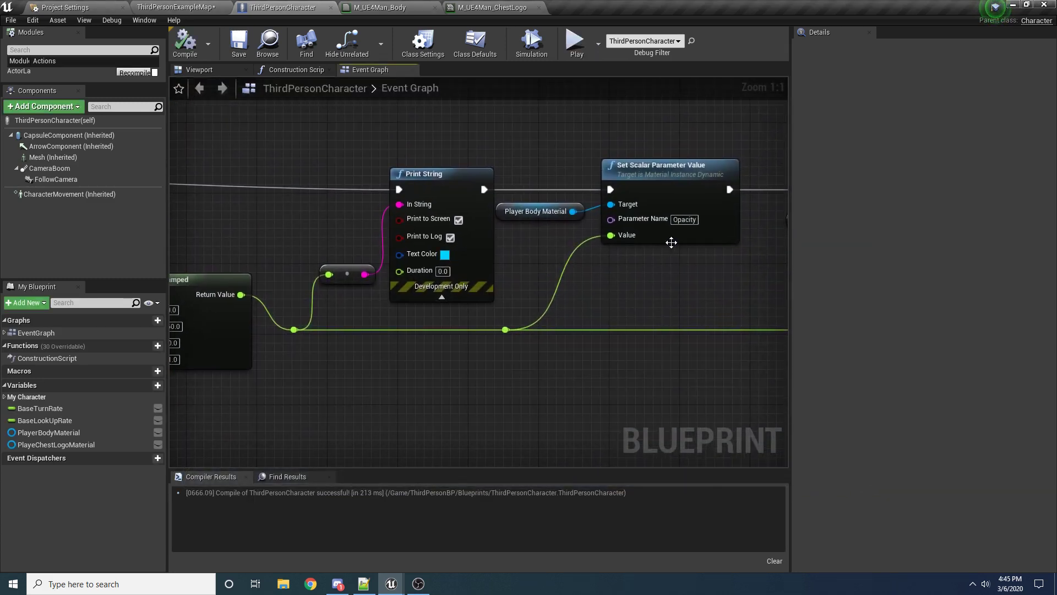
right_drag(659, 241, 401, 267)
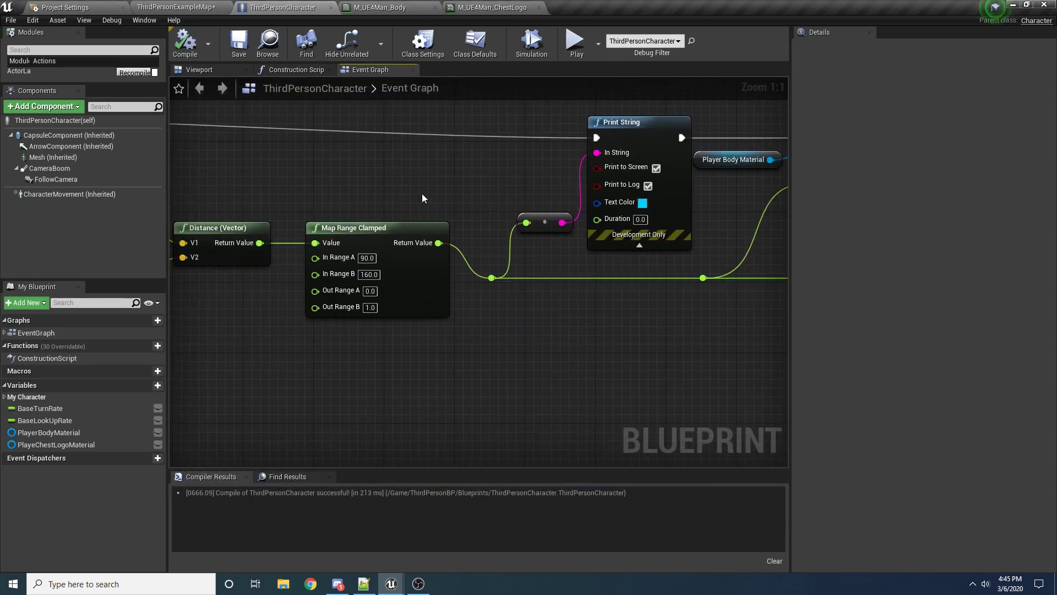
right_drag(404, 194, 615, 203)
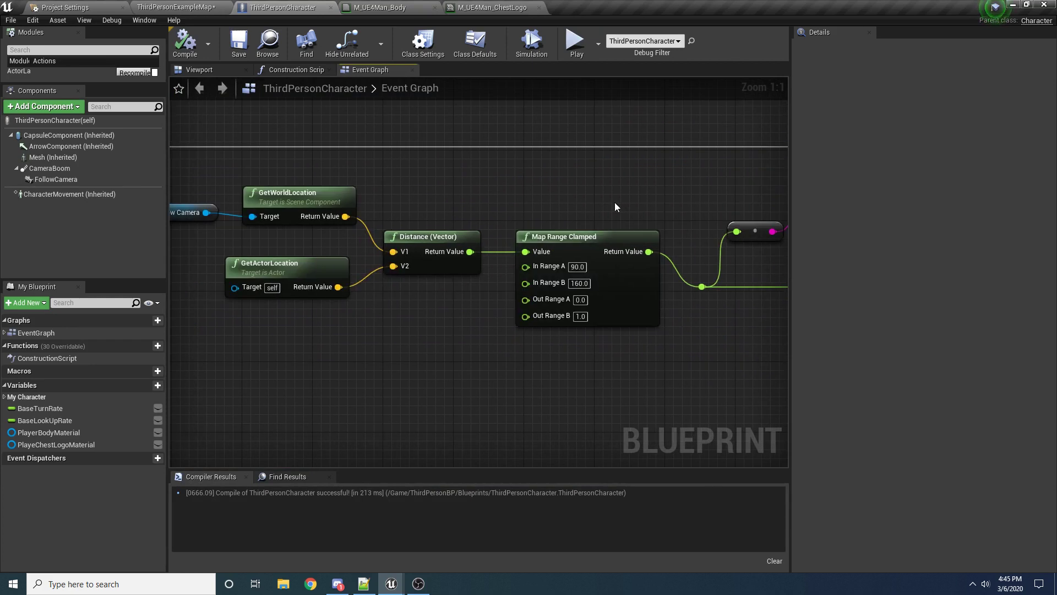